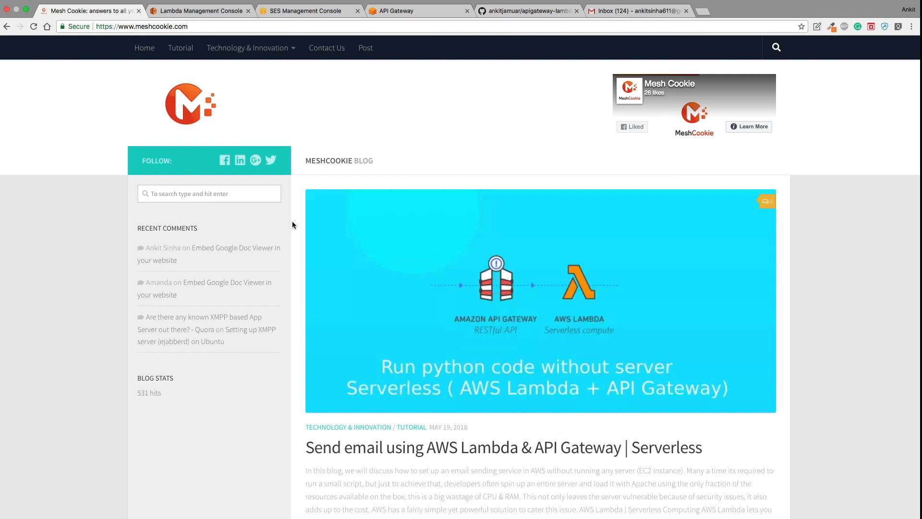
- Open the Mesh Cookie post 'Send email using AWS Lambda & API Gateway | Serverless', then return to SES
scroll(377, 304, "down", 1)
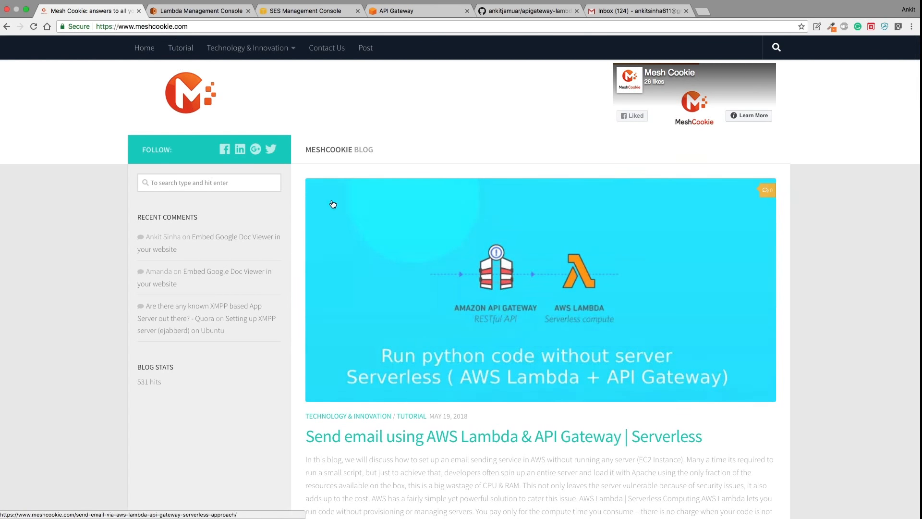
scroll(431, 295, "down", 3)
scroll(431, 294, "down", 2)
left_click(416, 387)
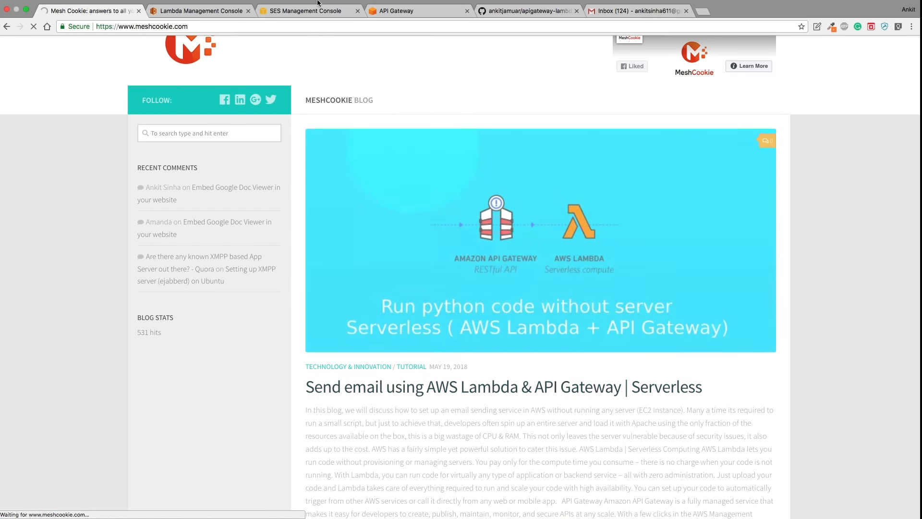
left_click(307, 22)
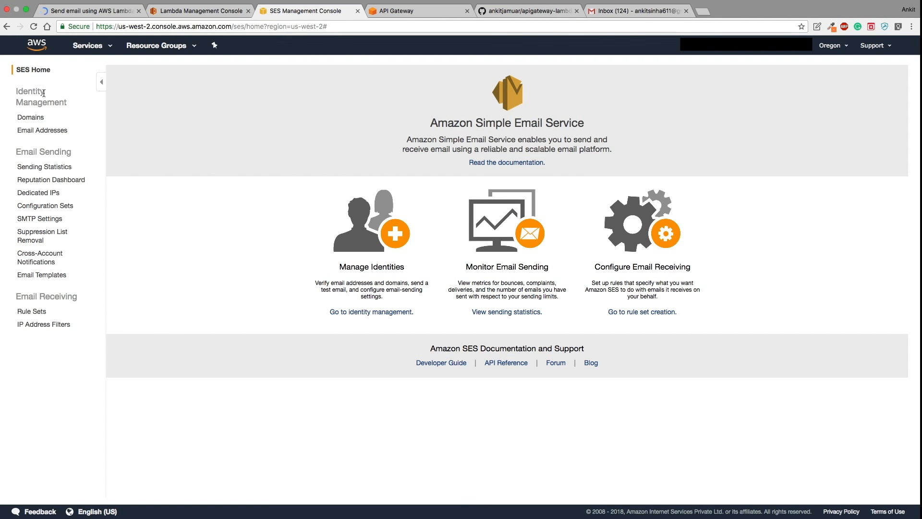
- Submit the sender's Gmail address for SES verification under Email Addresses and dismiss the confirmation
left_click(42, 130)
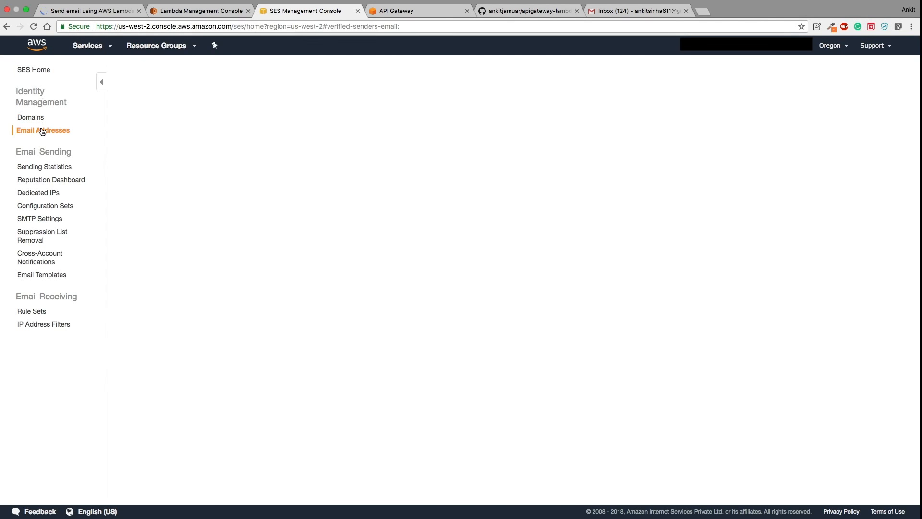
left_click(150, 72)
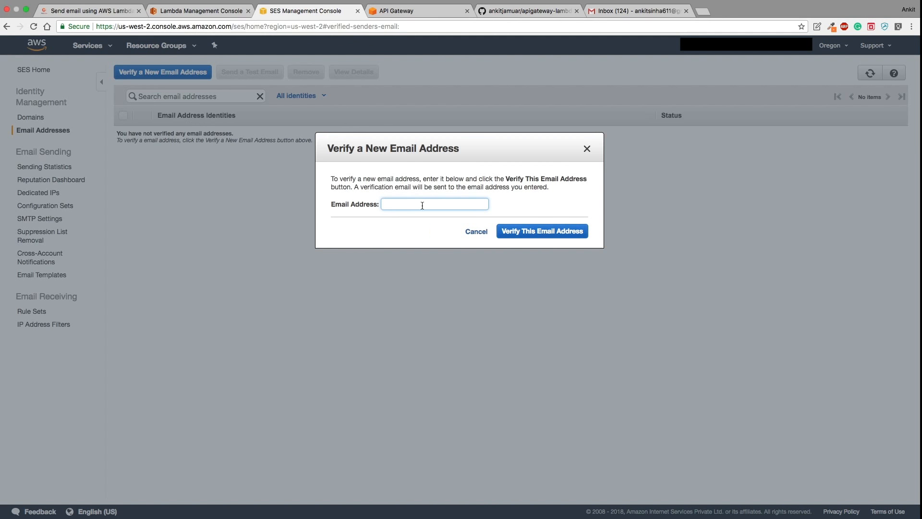
left_click(527, 233)
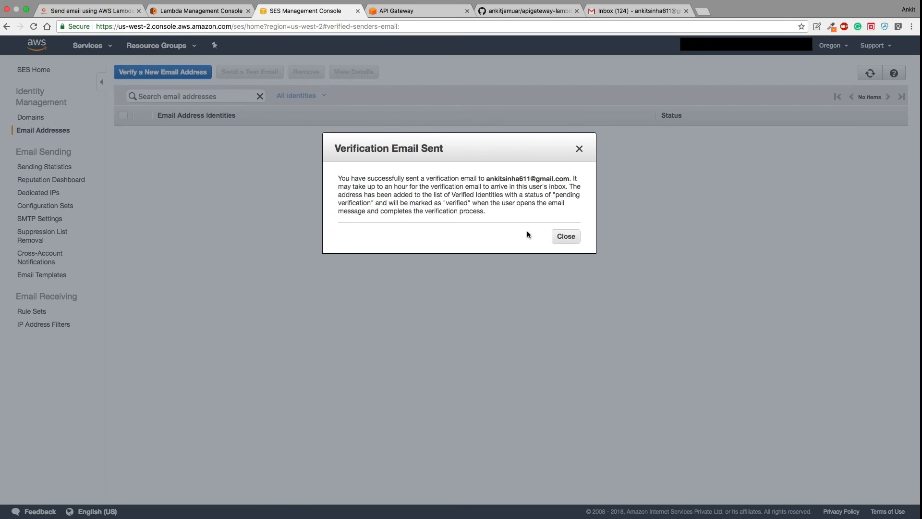
left_click(566, 235)
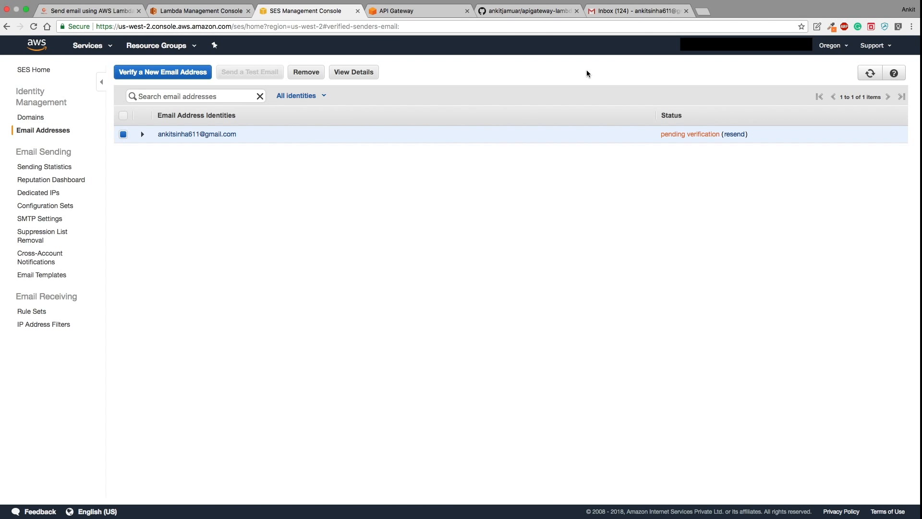
left_click(628, 11)
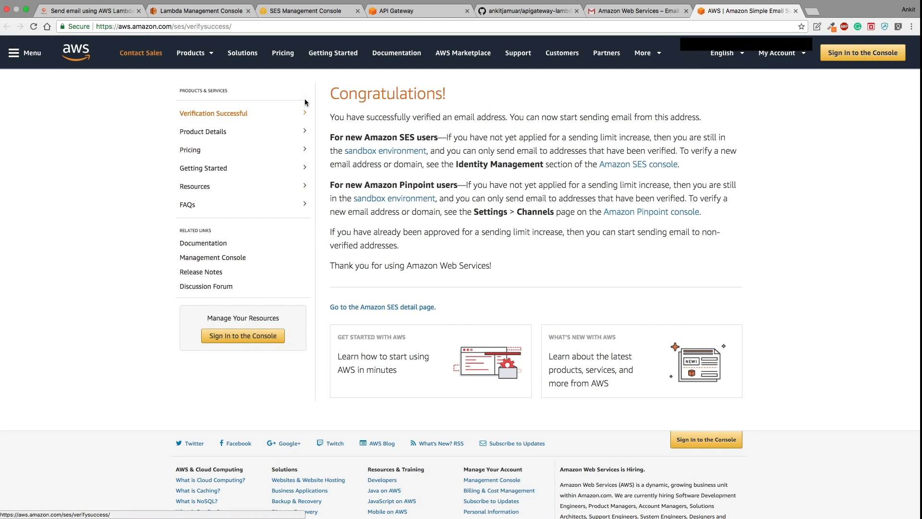
- Refresh the SES Email Addresses list to confirm the sender address now shows as verified
left_click(309, 12)
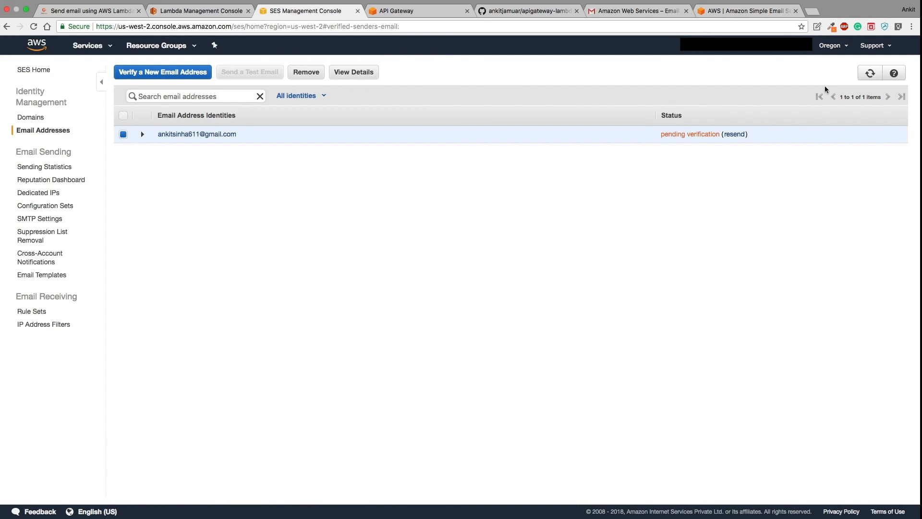
left_click(872, 74)
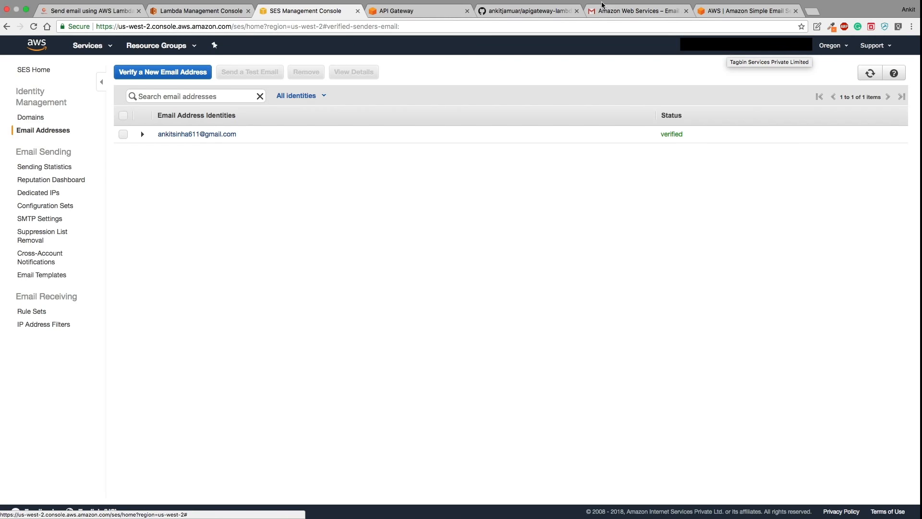
left_click(512, 12)
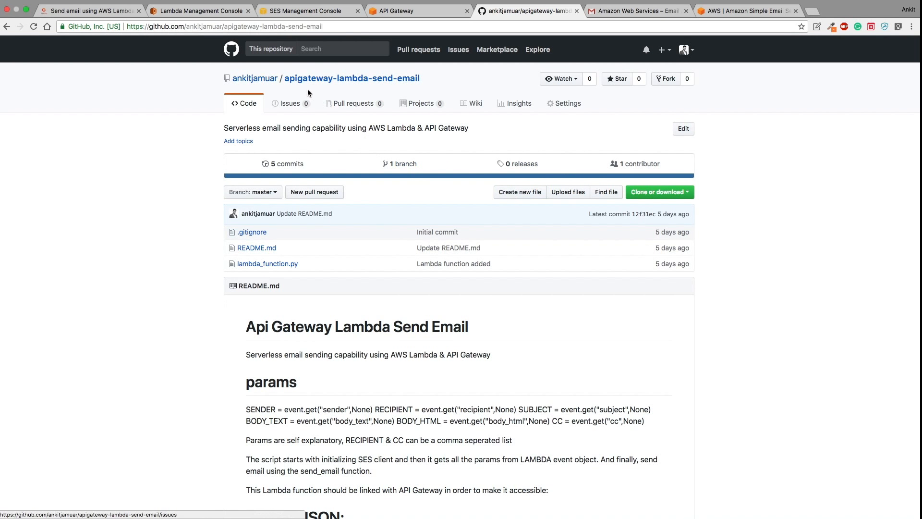
- Open lambda_function.py in the repository and review the code reading the email parameters
left_click(280, 269)
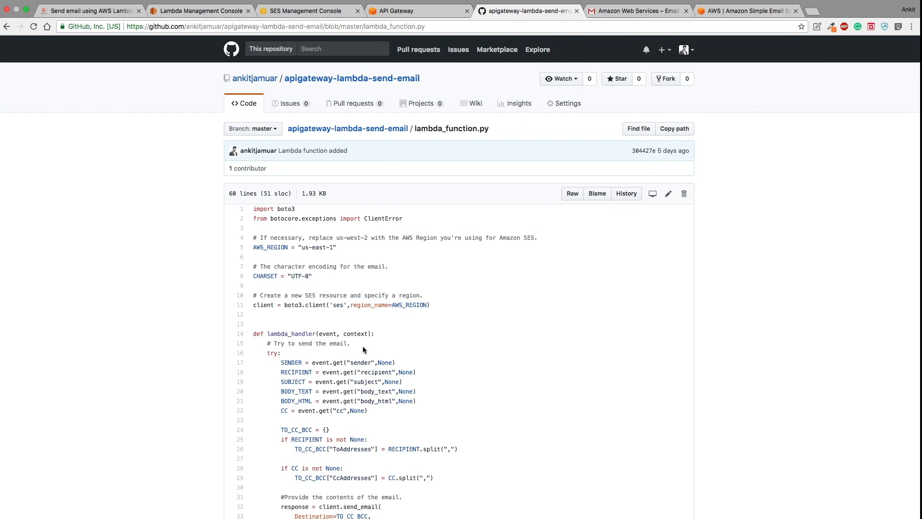
scroll(363, 349, "down", 1)
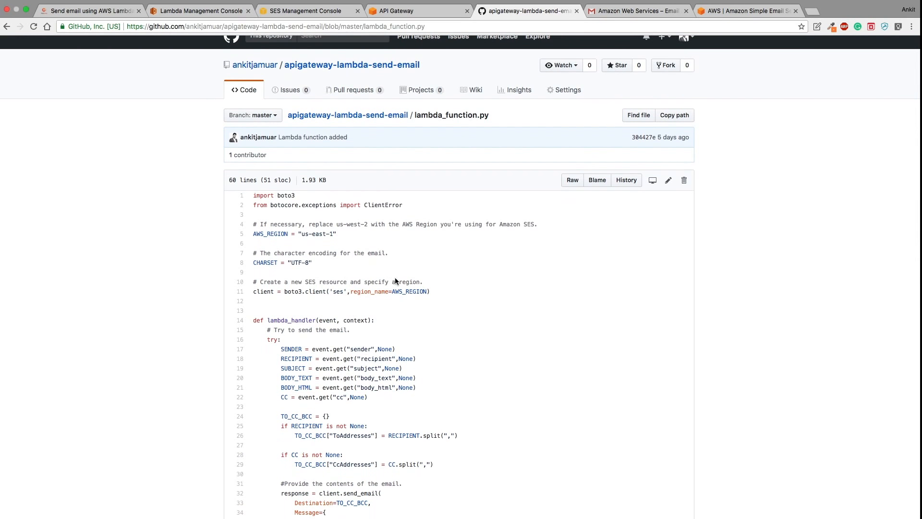
scroll(394, 276, "down", 3)
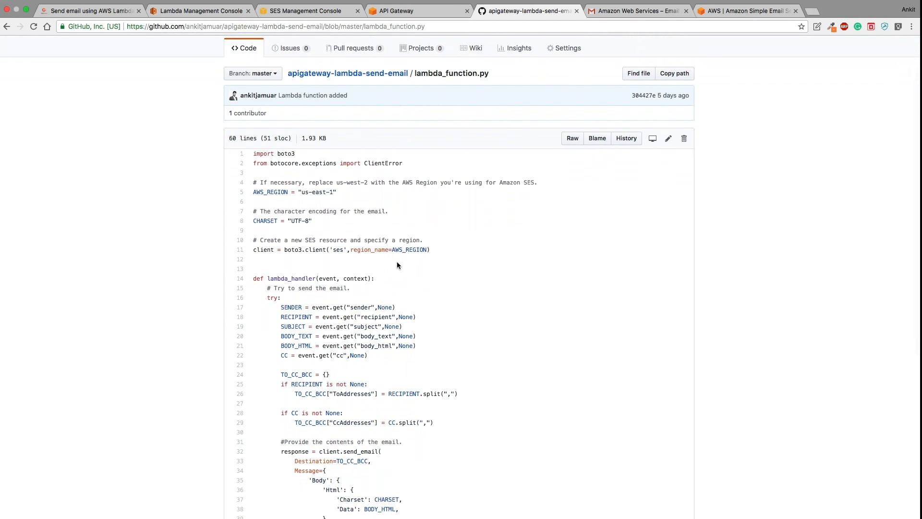
scroll(354, 304, "down", 1)
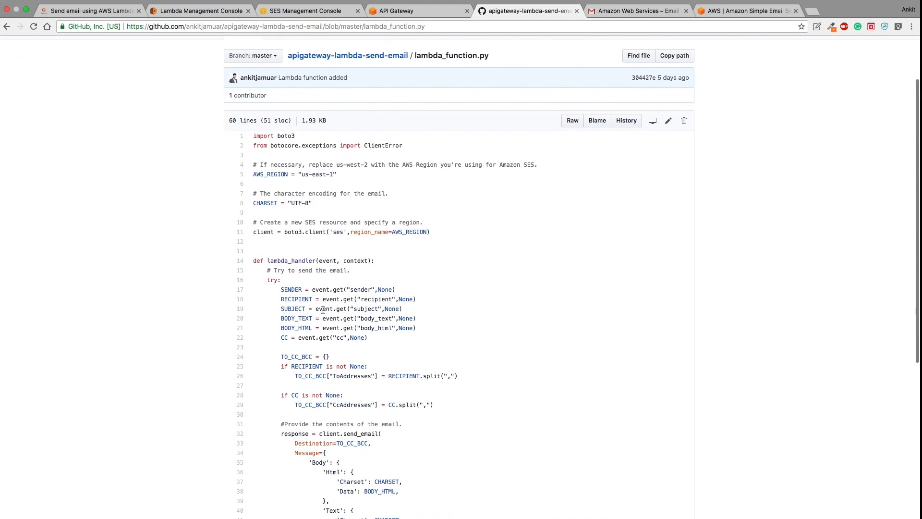
left_click_drag(279, 289, 426, 335)
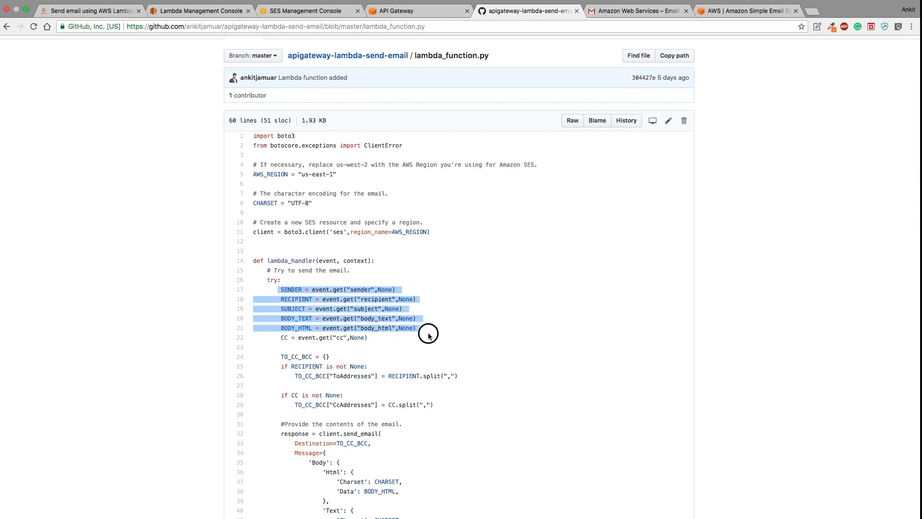
left_click(429, 336)
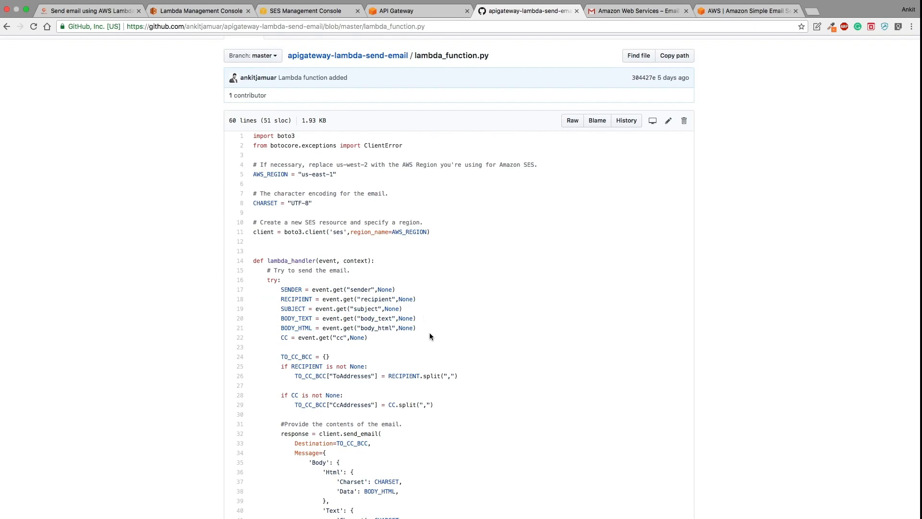
scroll(429, 337, "down", 5)
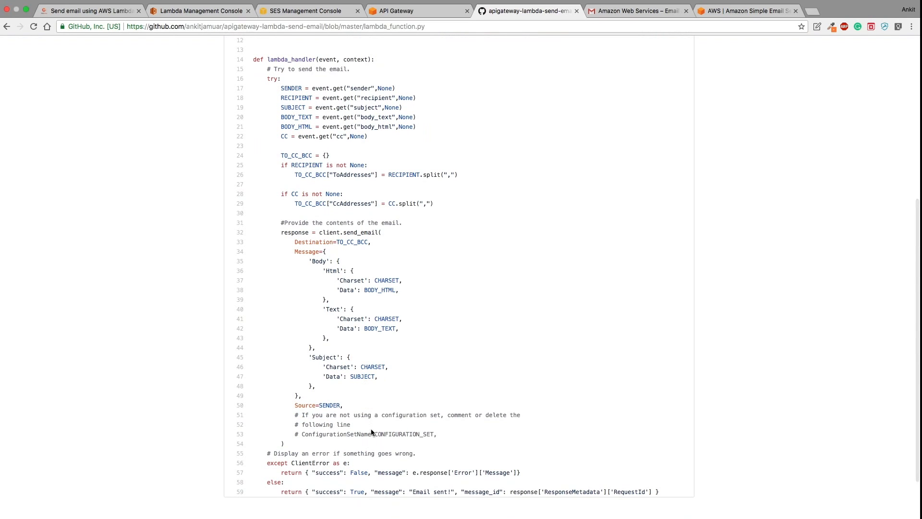
scroll(371, 431, "up", 7)
- Open the raw lambda_function.py and select all of its code
left_click(574, 197)
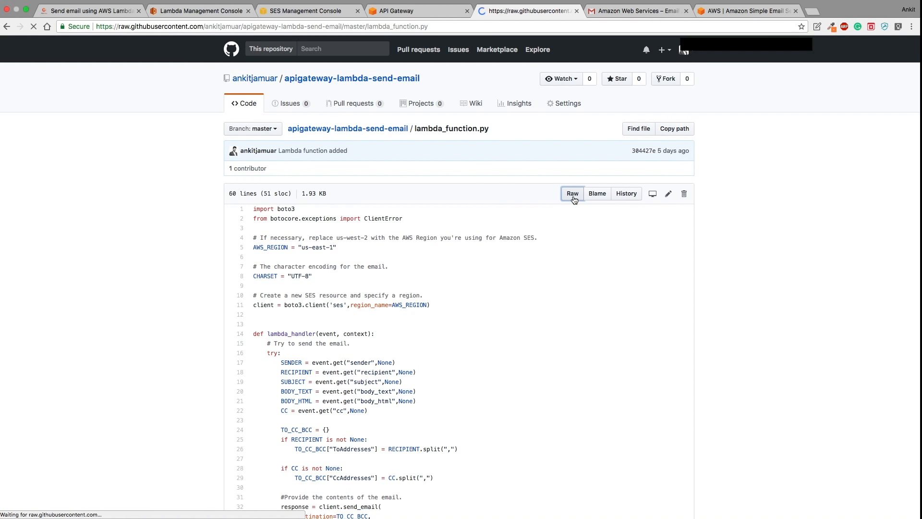
key("super+a")
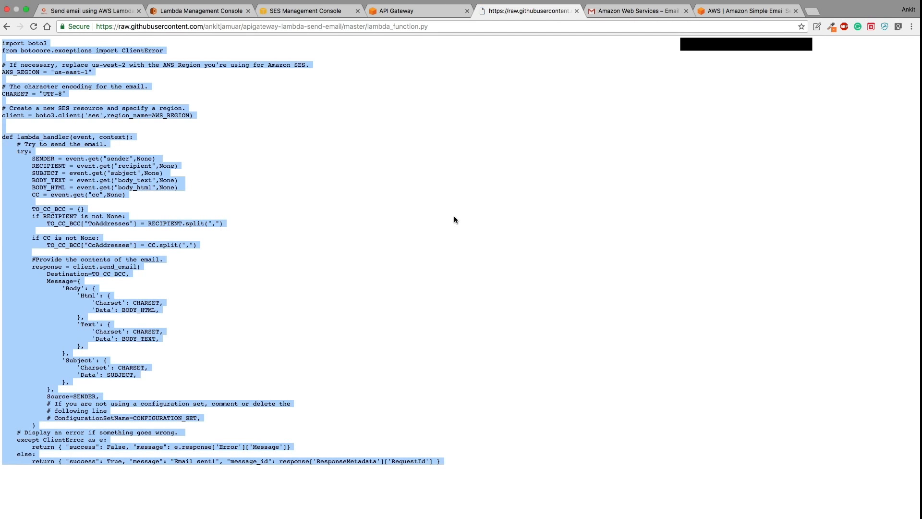
left_click(211, 10)
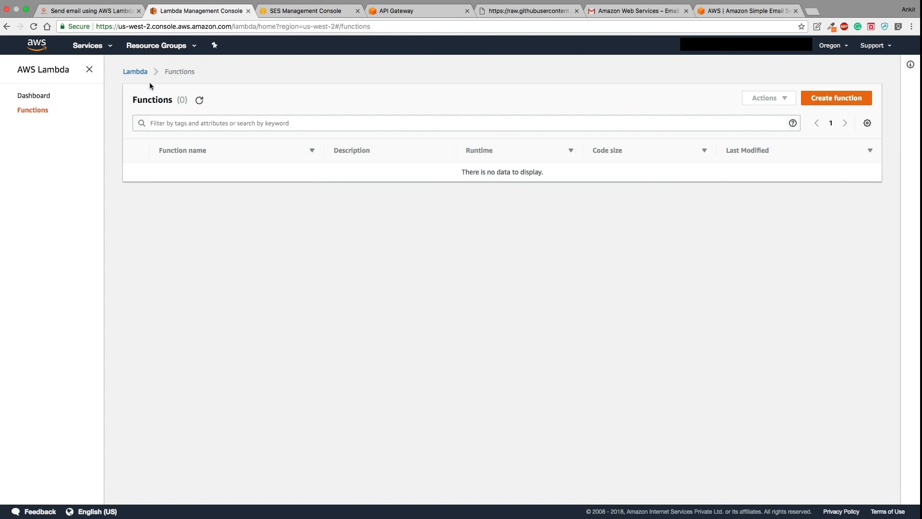
- Find and open the Lambda service through the console's service search
left_click(96, 47)
type("api")
key("BackSpace")
key("BackSpace")
key("BackSpace")
type("c")
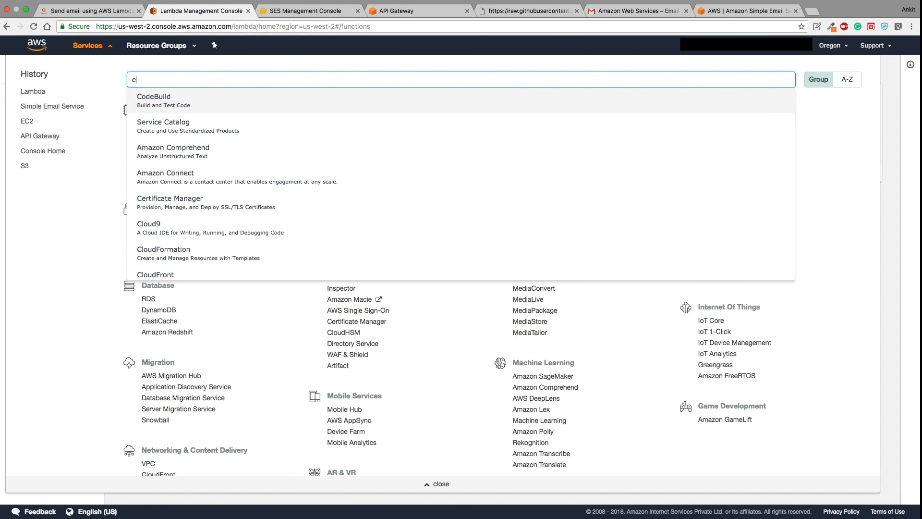
type("o")
key("BackSpace")
key("BackSpace")
type("lamb")
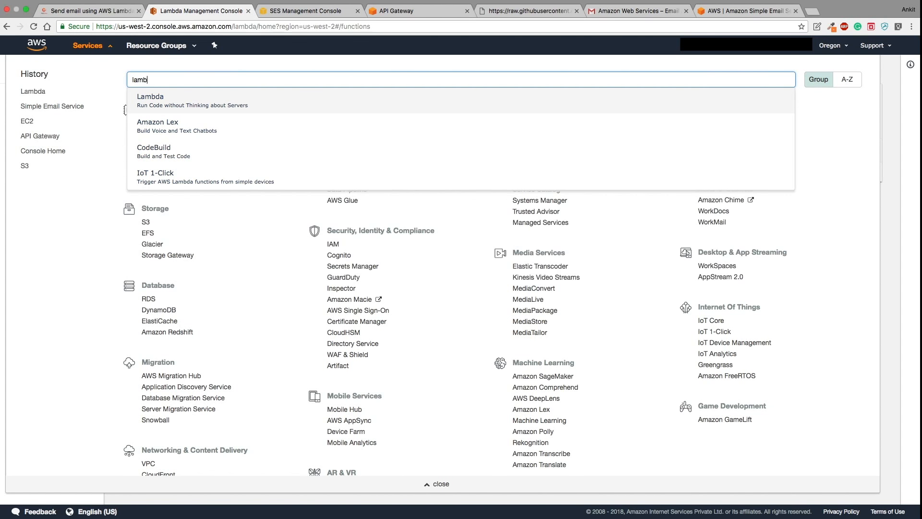
left_click(150, 95)
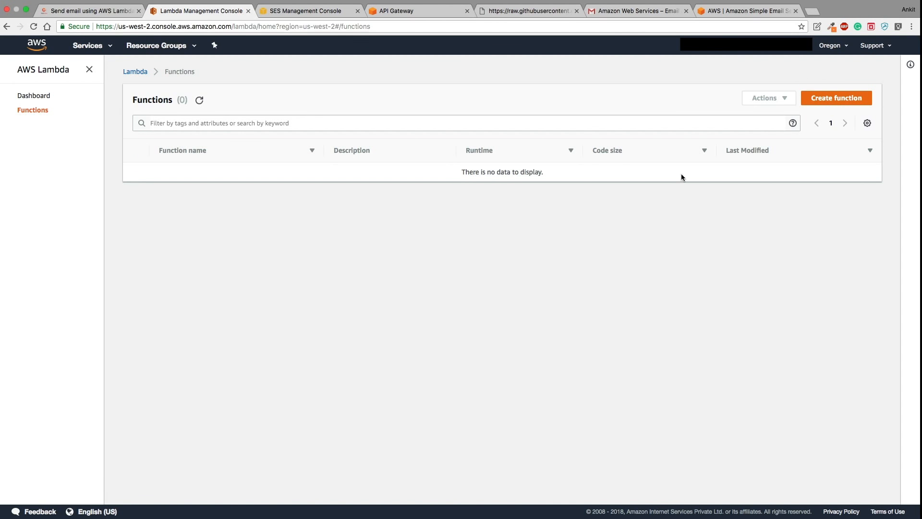
- Start an author-from-scratch function named sendEmail with the Python 3.6 runtime
left_click(823, 100)
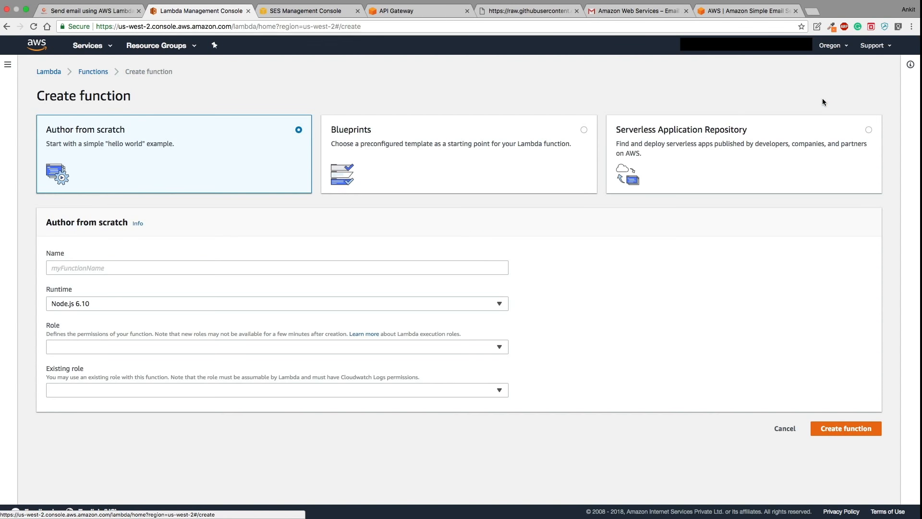
left_click(429, 160)
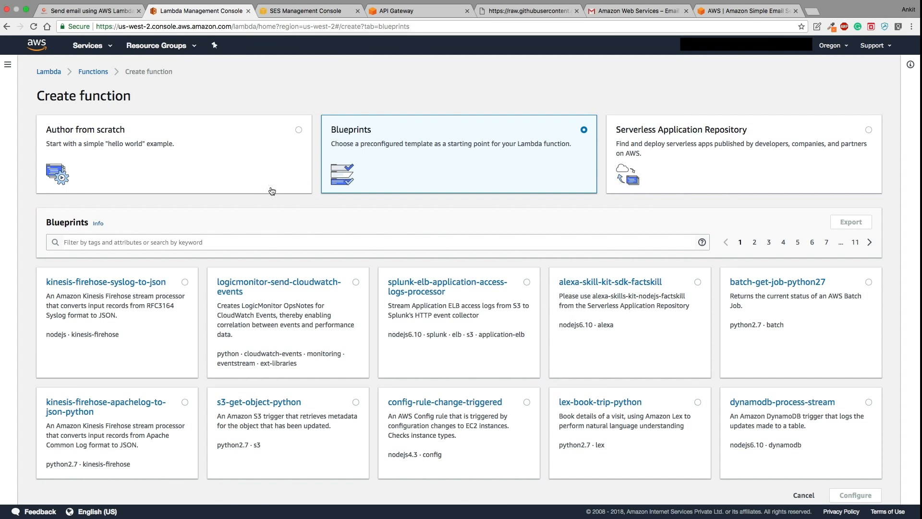
left_click(239, 154)
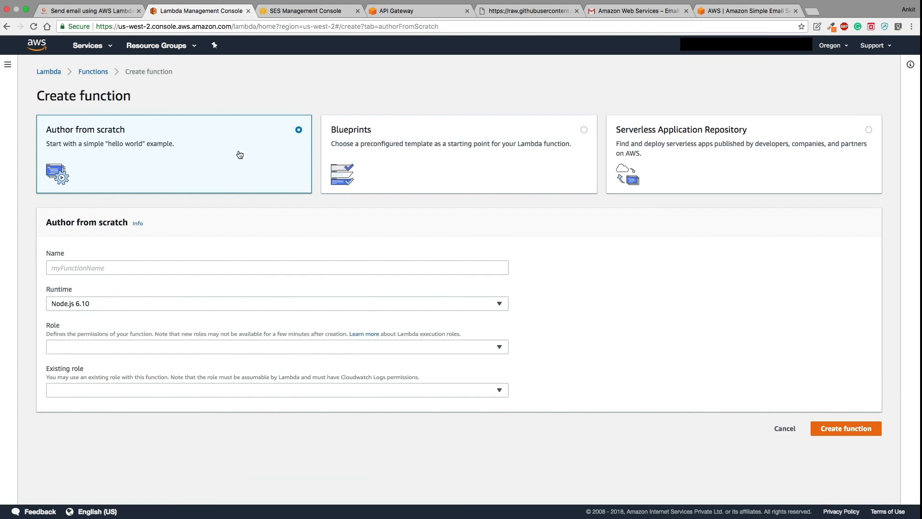
left_click(114, 268)
type("sendEmail")
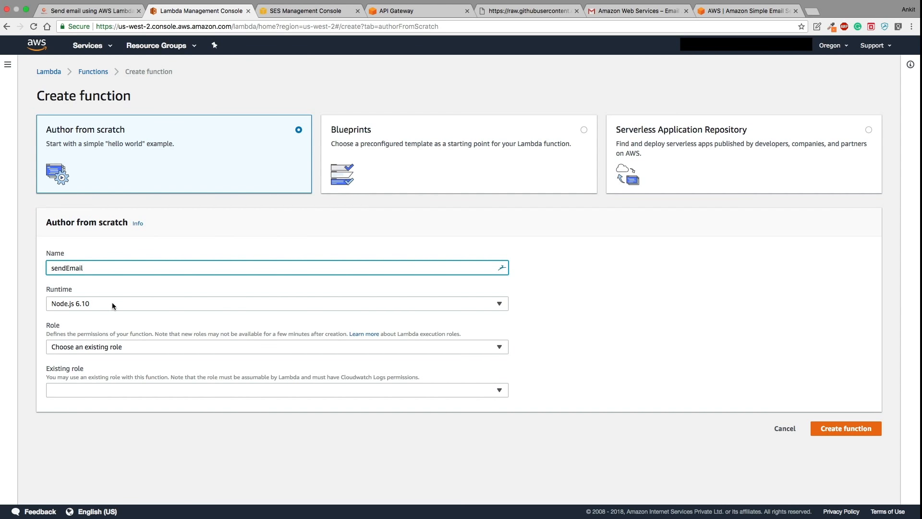
left_click(112, 304)
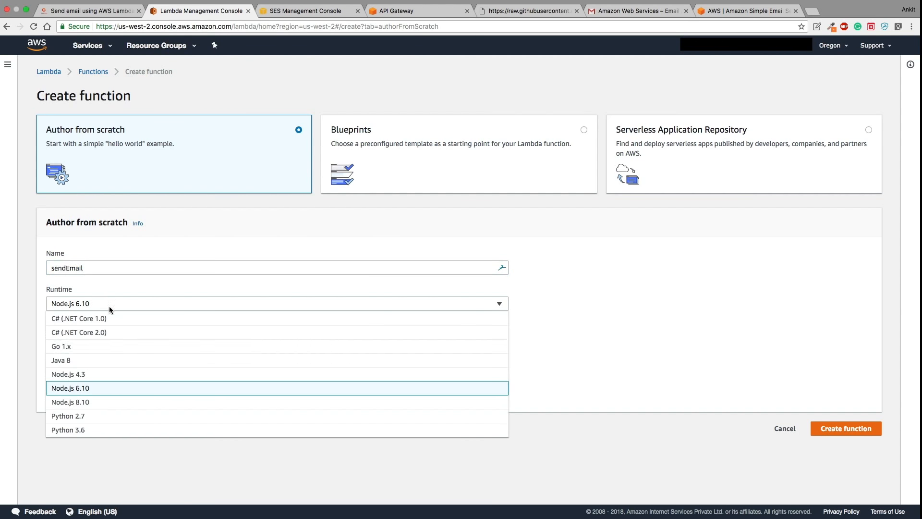
left_click(91, 429)
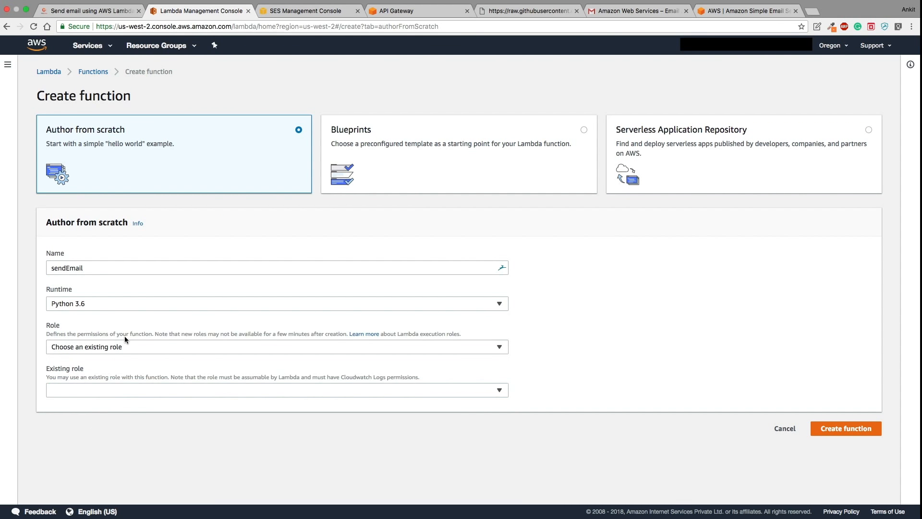
- Assign the existing lambda_ses_send_email role and create the sendEmail function
left_click(122, 349)
left_click(122, 389)
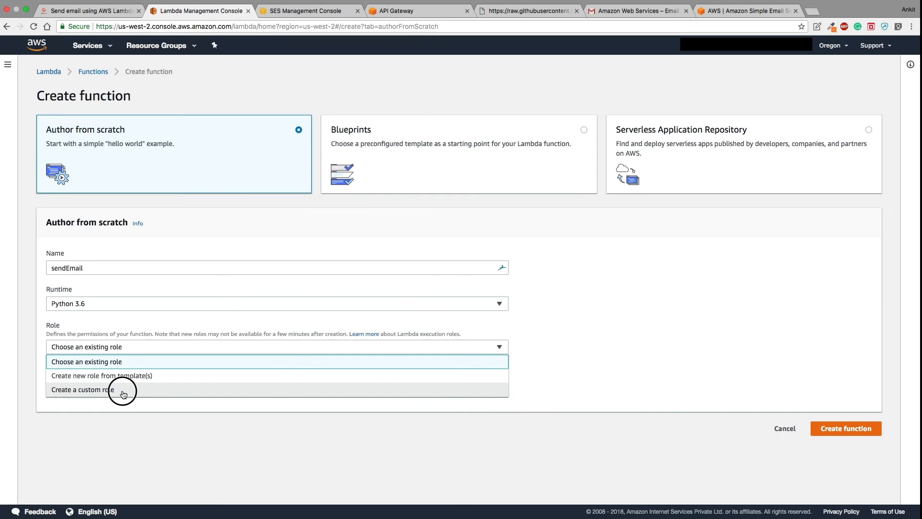
left_click(196, 10)
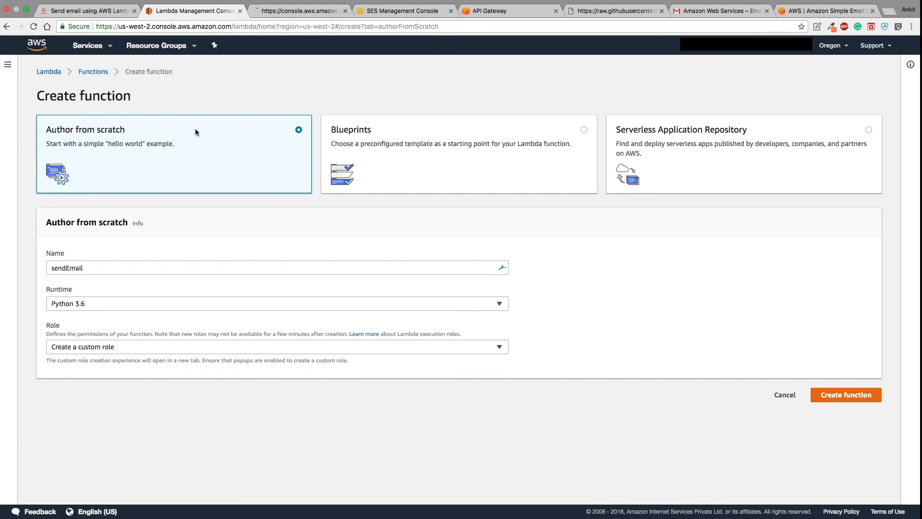
left_click(134, 345)
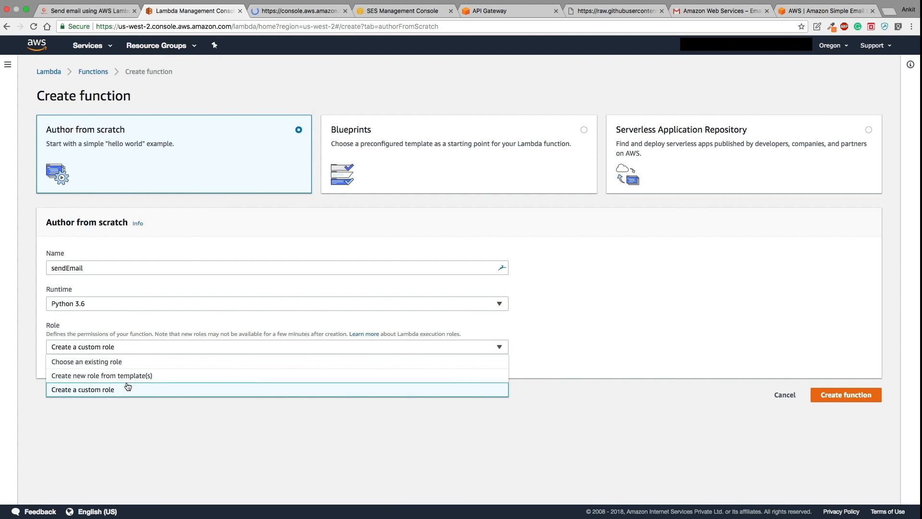
left_click(119, 361)
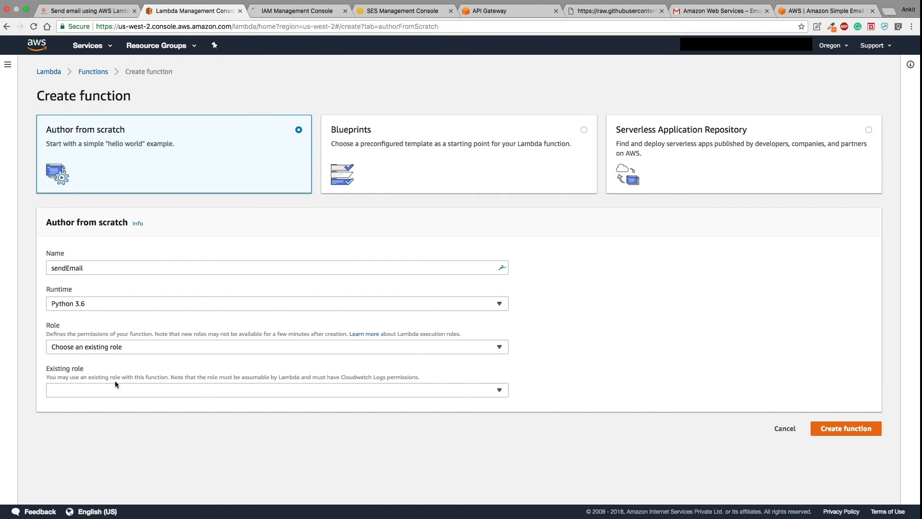
left_click(379, 389)
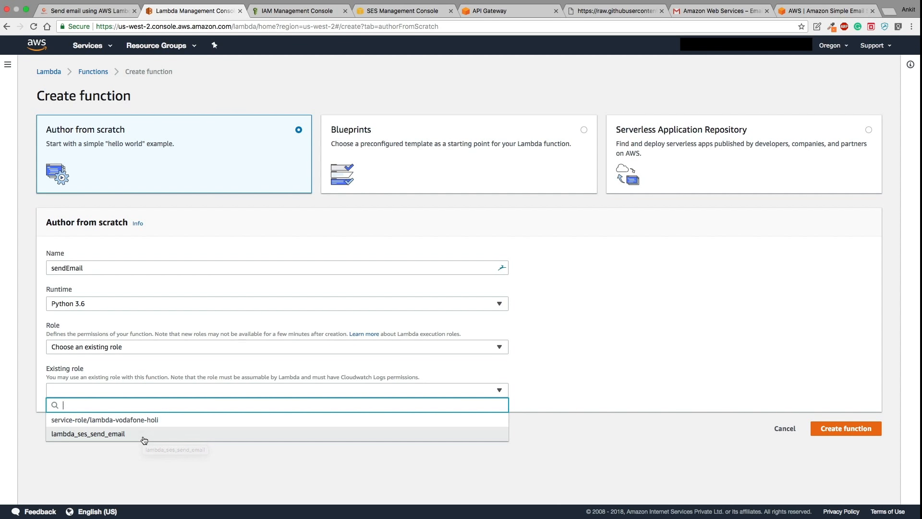
left_click(142, 435)
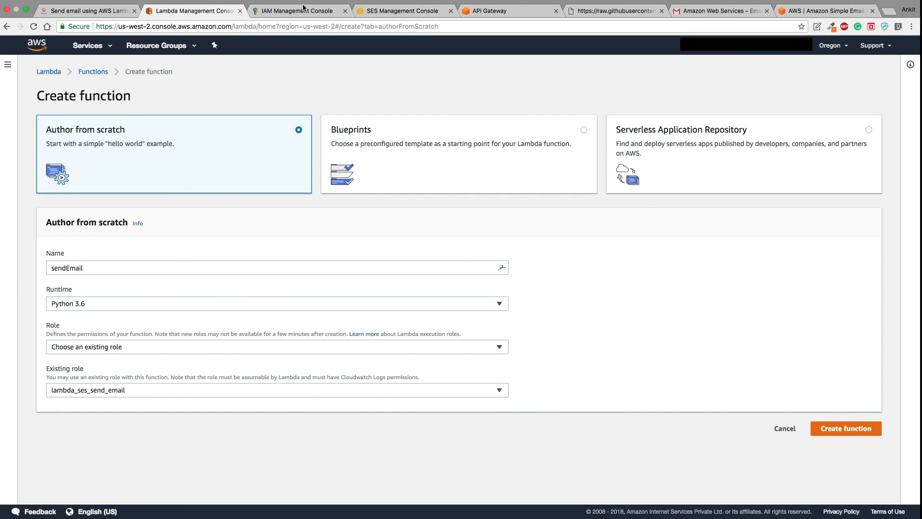
left_click(345, 11)
left_click(826, 425)
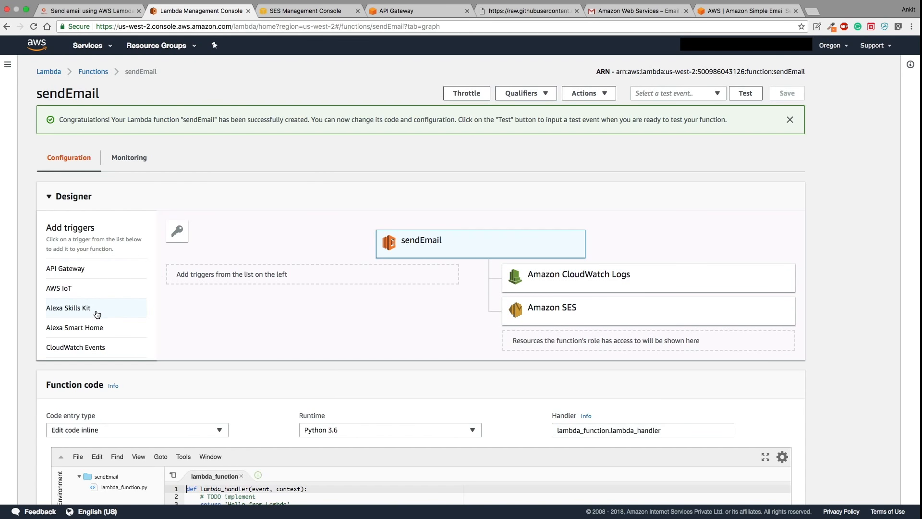
- Scroll the sendEmail page down to the default 'Hello from Lambda' handler in the code editor
scroll(97, 314, "down", 5)
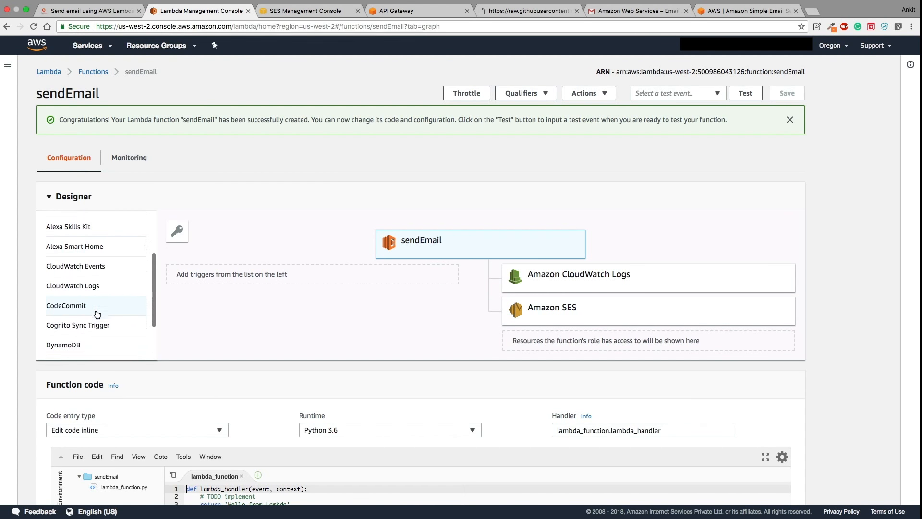
scroll(97, 314, "down", 2)
scroll(99, 309, "up", 6)
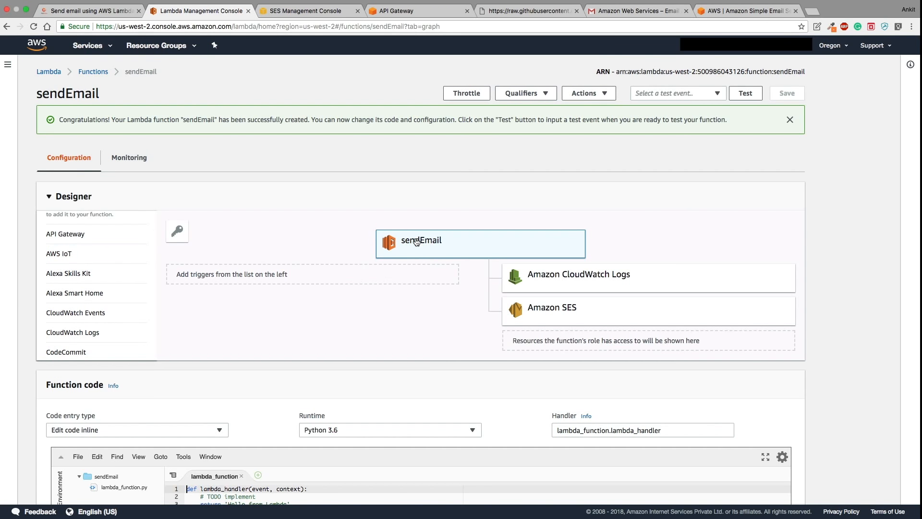
scroll(116, 326, "down", 1)
scroll(115, 324, "down", 3)
scroll(115, 320, "up", 6)
scroll(339, 314, "down", 3)
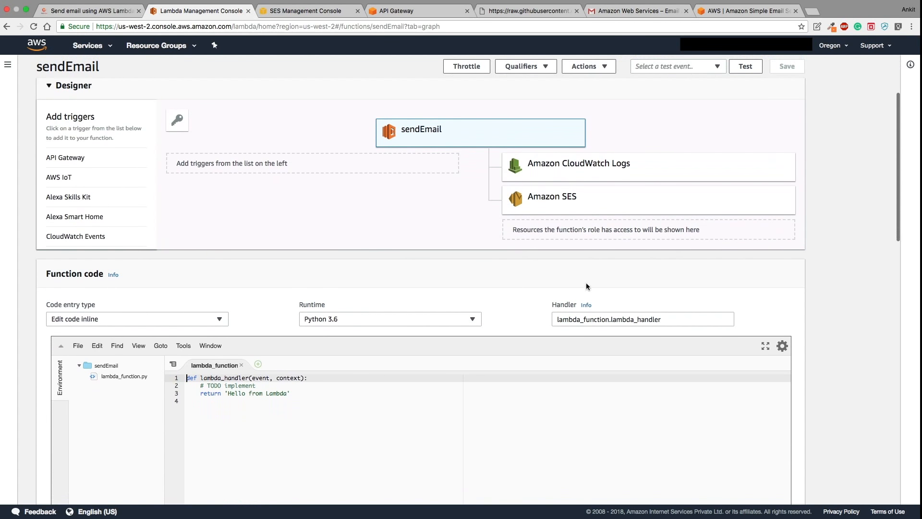
scroll(837, 363, "down", 3)
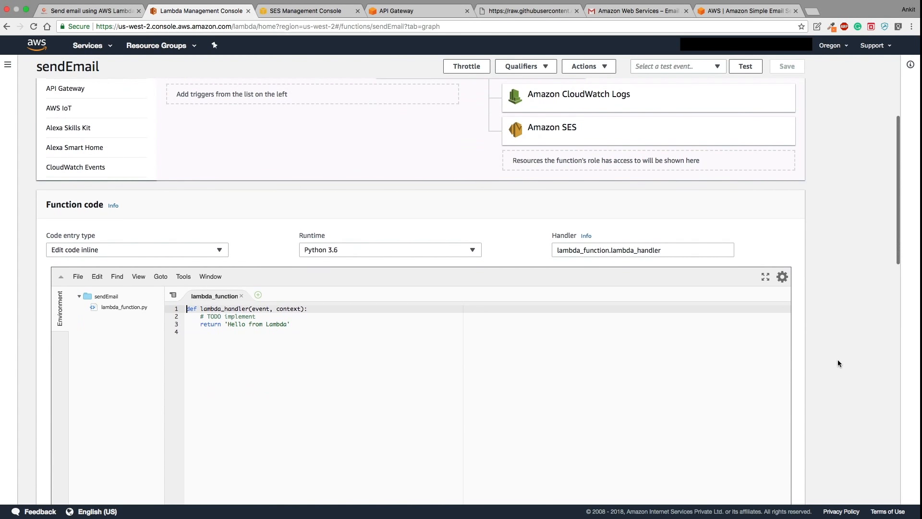
scroll(571, 387, "down", 1)
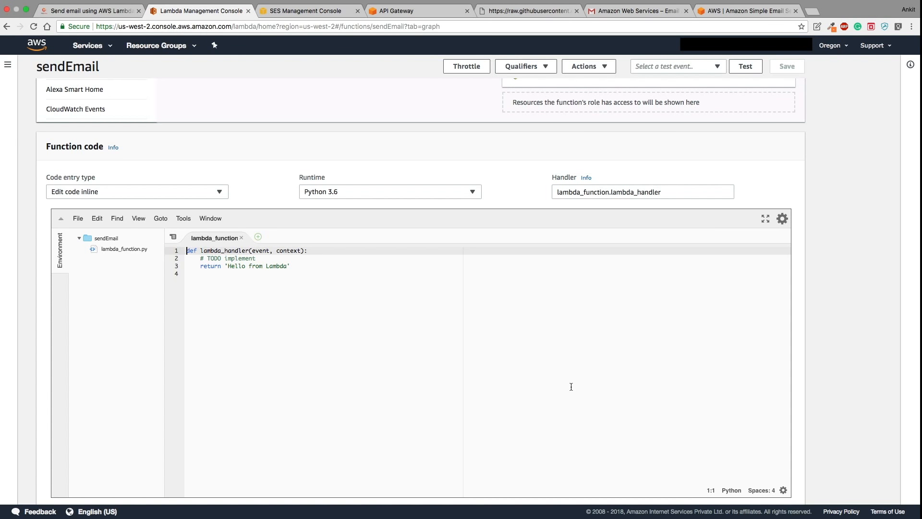
- Replace the default handler code with the pasted SES send_email script
key("super+a")
key("BackSpace")
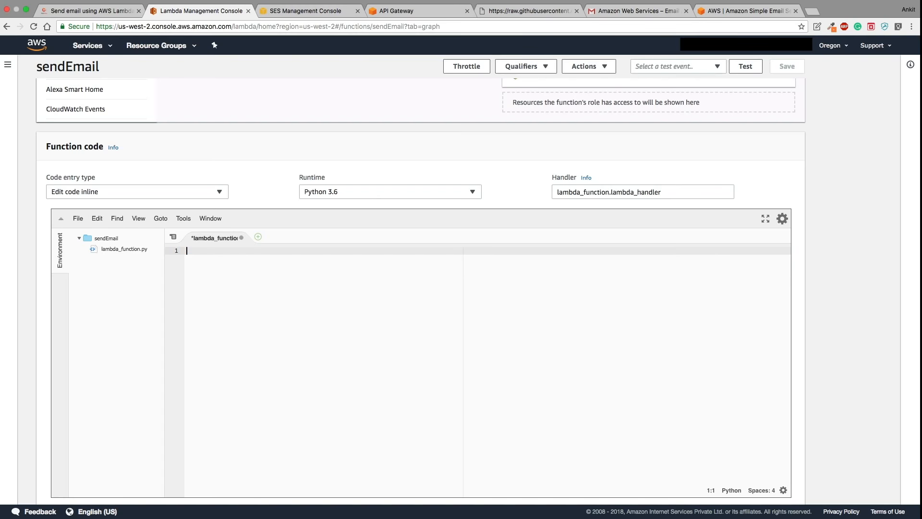
key("super+v")
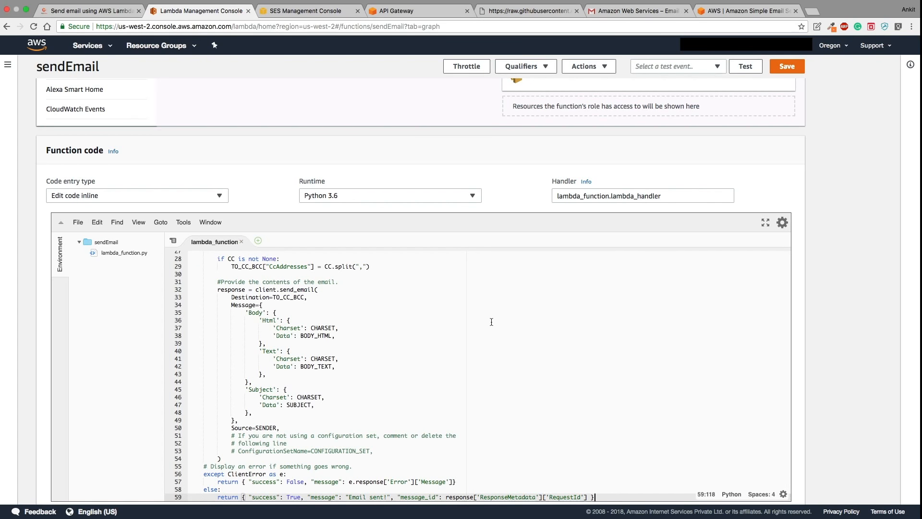
scroll(491, 321, "up", 5)
scroll(491, 321, "up", 5)
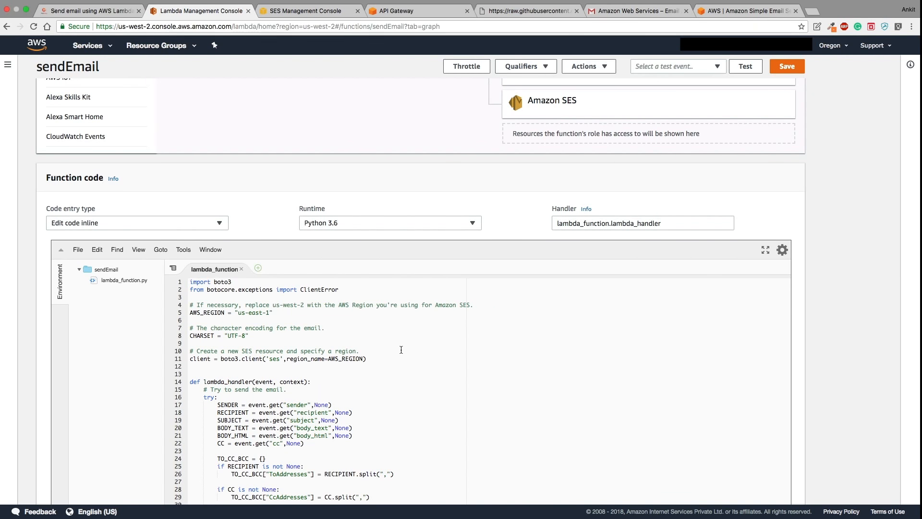
- Delete the us-east-1 value from the AWS_REGION line
scroll(401, 350, "down", 5)
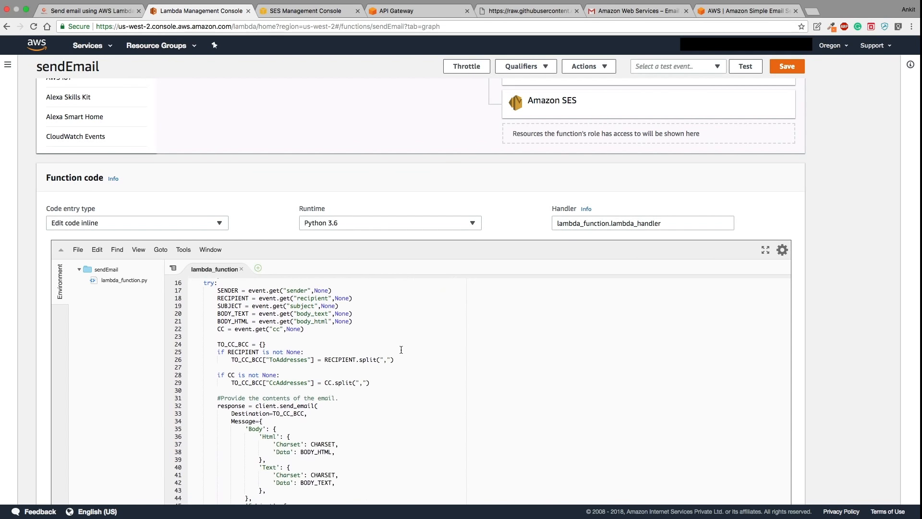
scroll(401, 350, "down", 10)
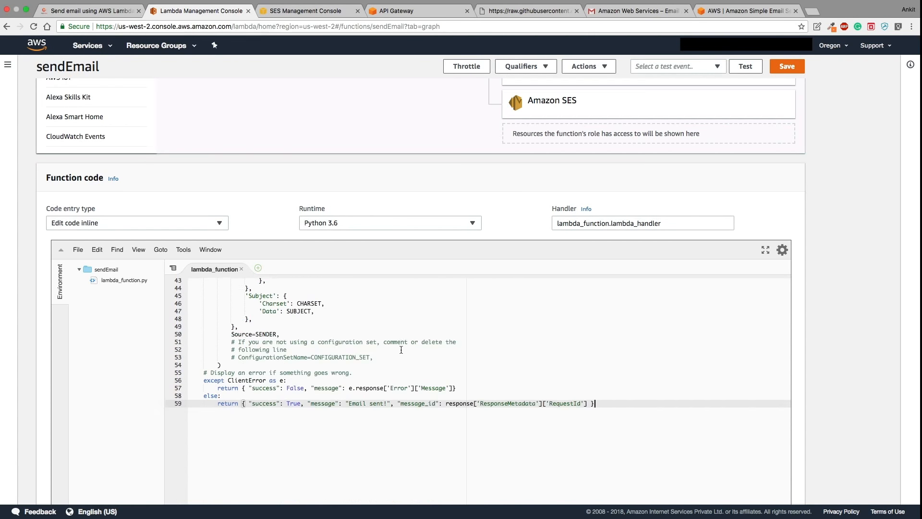
scroll(401, 350, "up", 10)
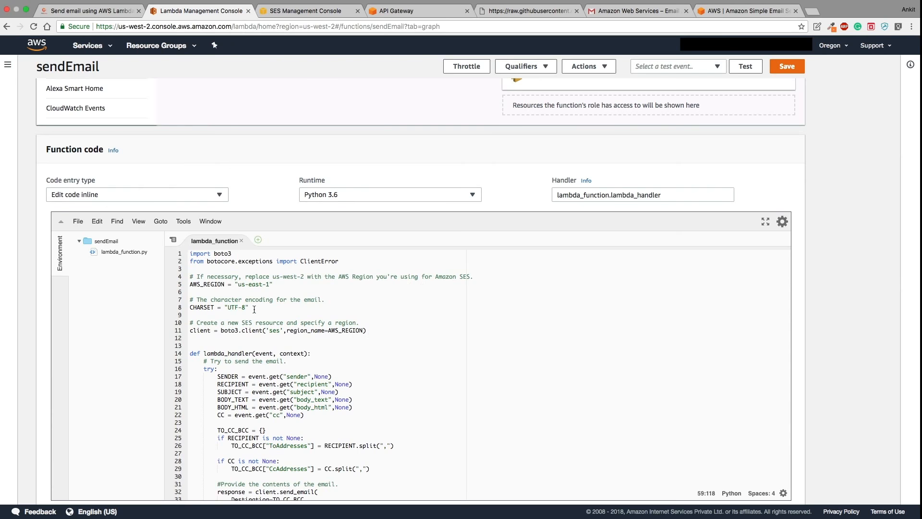
left_click_drag(239, 284, 269, 285)
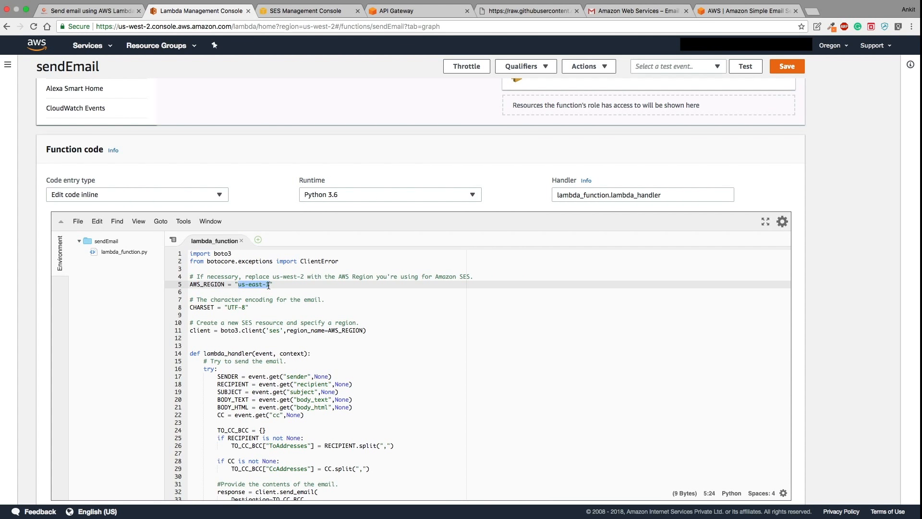
key("BackSpace")
- Google 'oregon aws region code' and select us-west-2 on the AWS Regions and Endpoints page
left_click(812, 12)
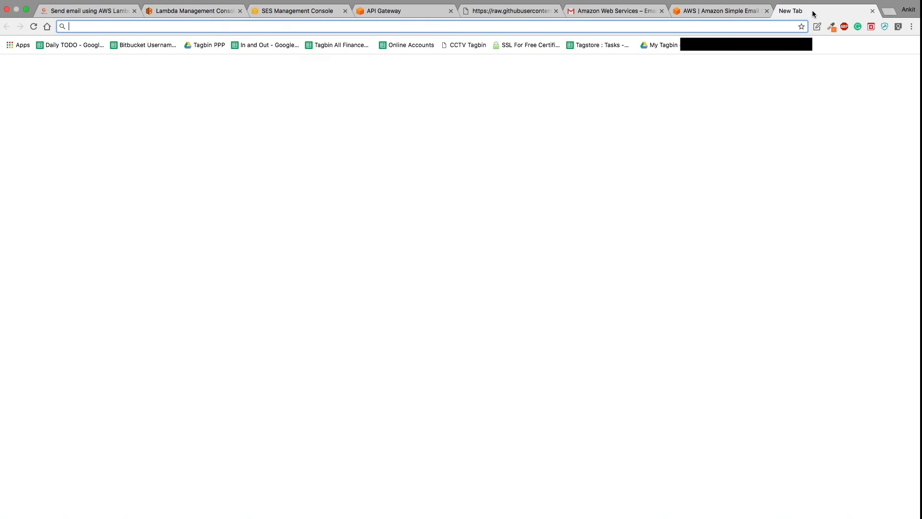
type("ore")
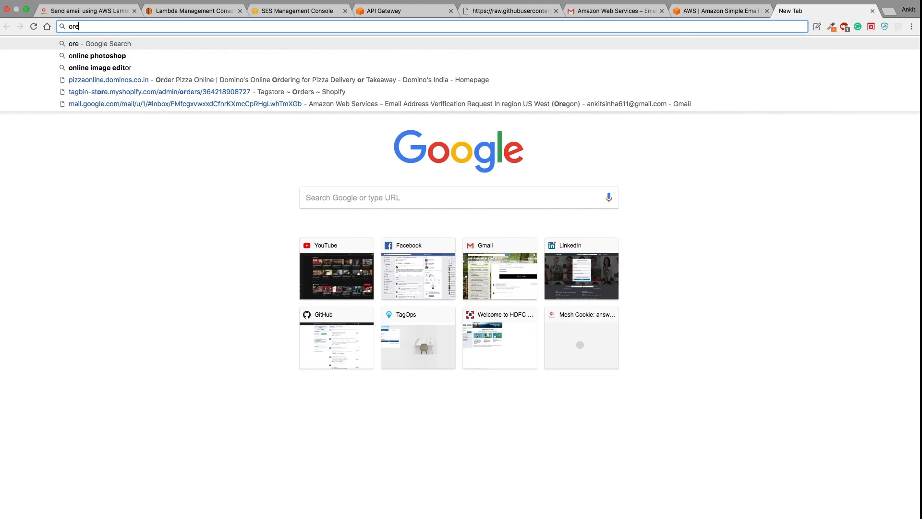
type("gon aws r")
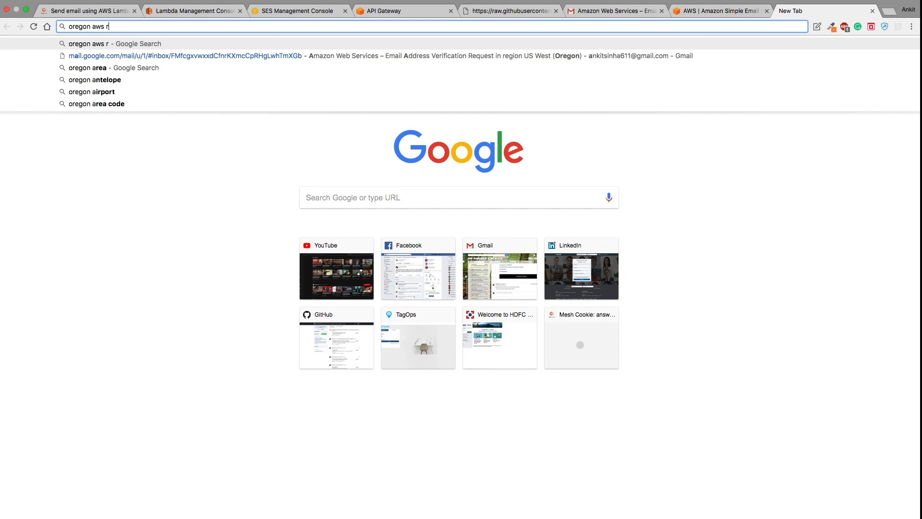
type("egion code")
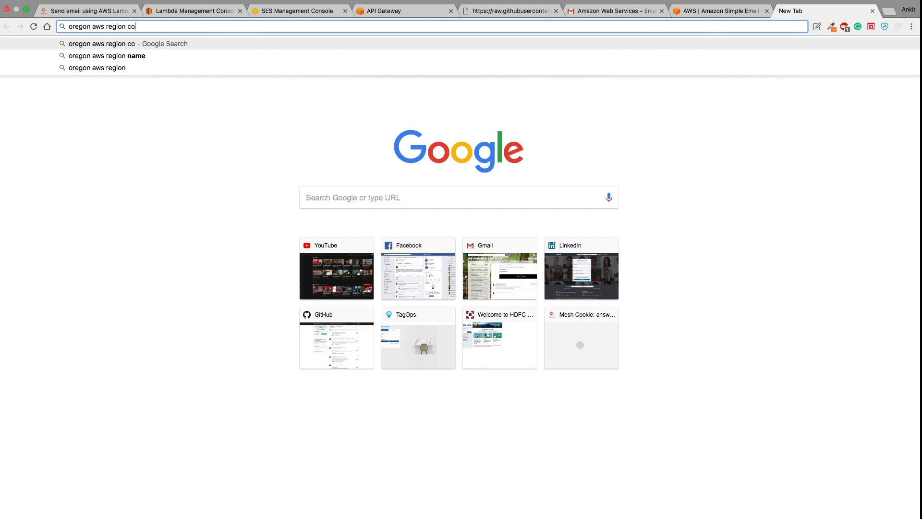
key("Return")
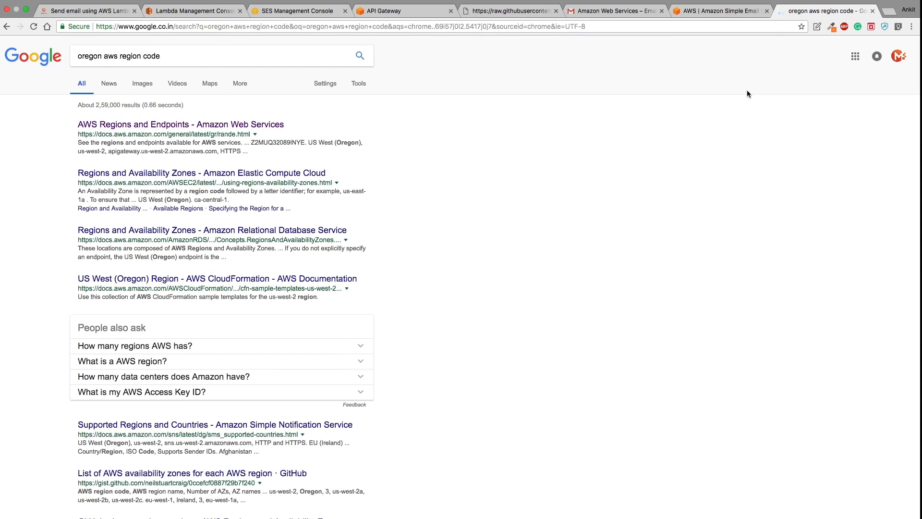
left_click(237, 125)
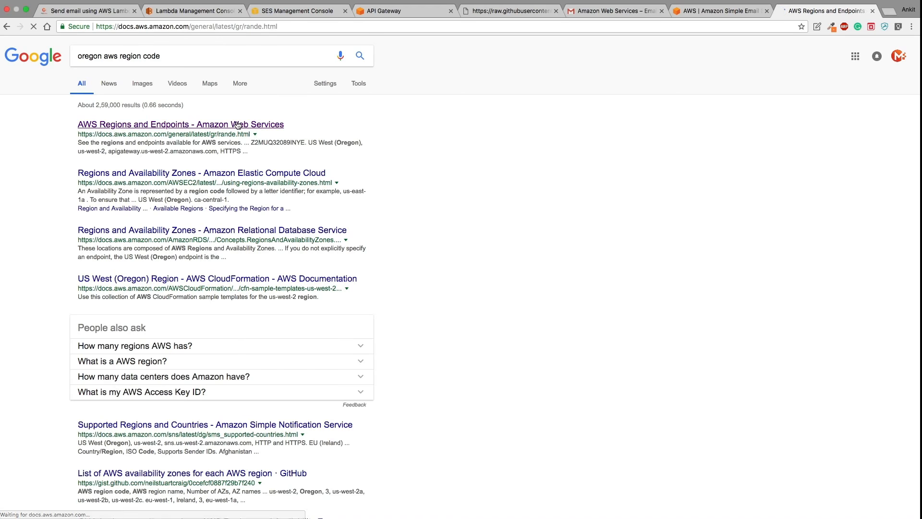
scroll(269, 281, "down", 2)
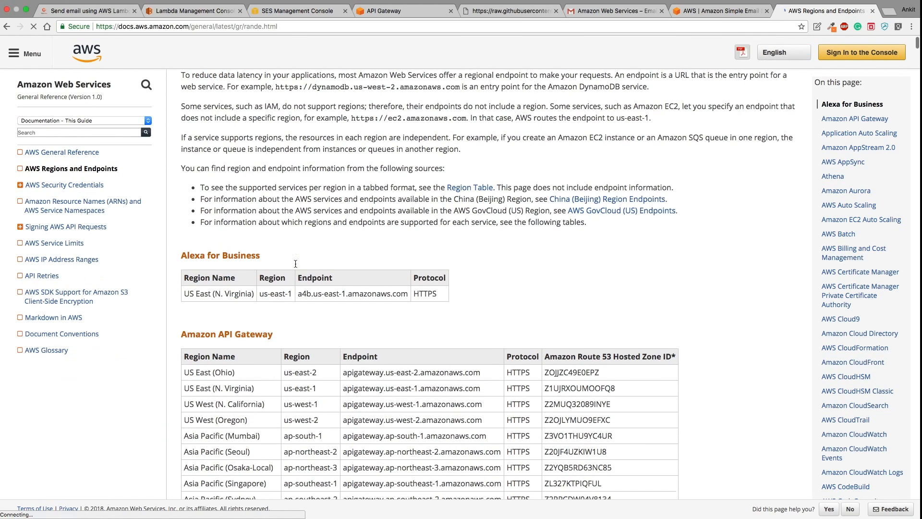
left_click(285, 419)
left_click_drag(286, 419, 320, 420)
key("super+c")
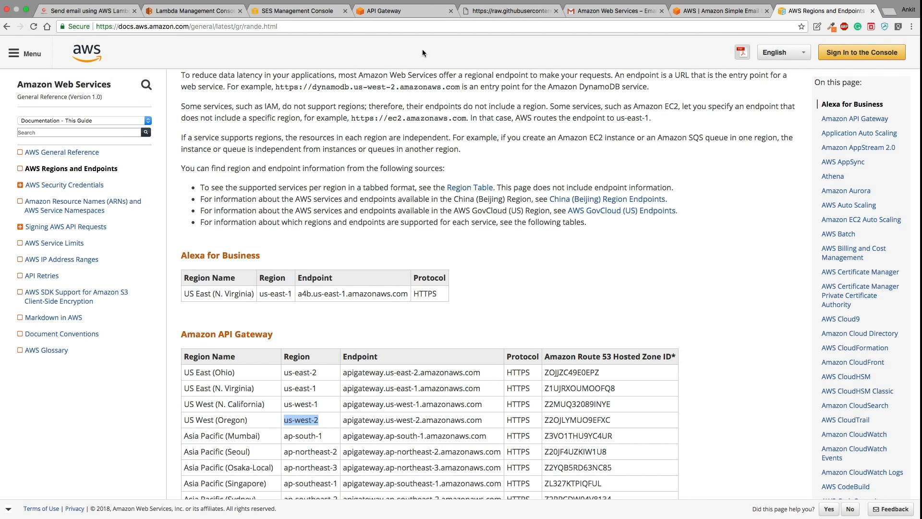
left_click(199, 10)
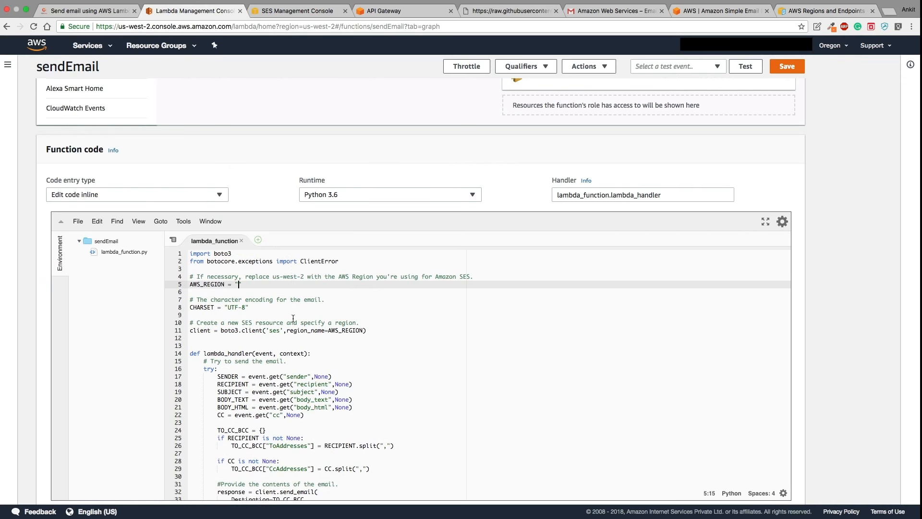
key("super+v")
double_click(223, 253)
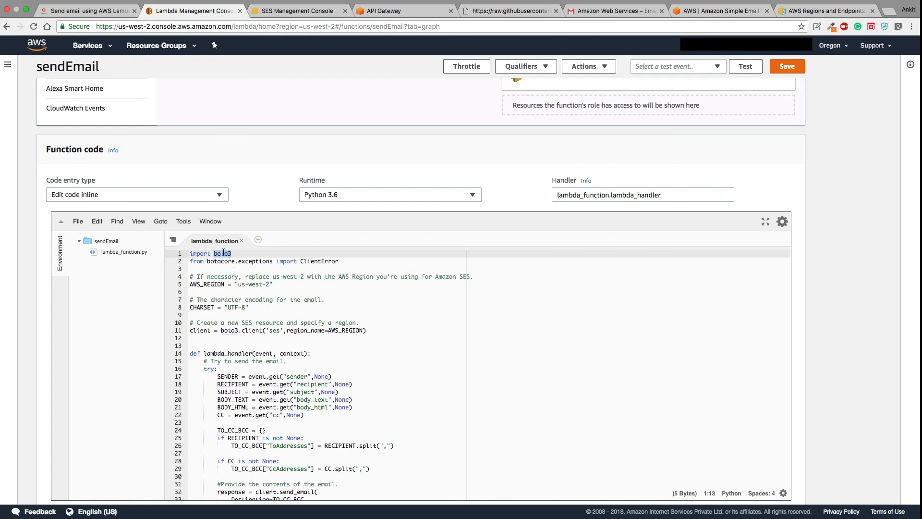
double_click(215, 285)
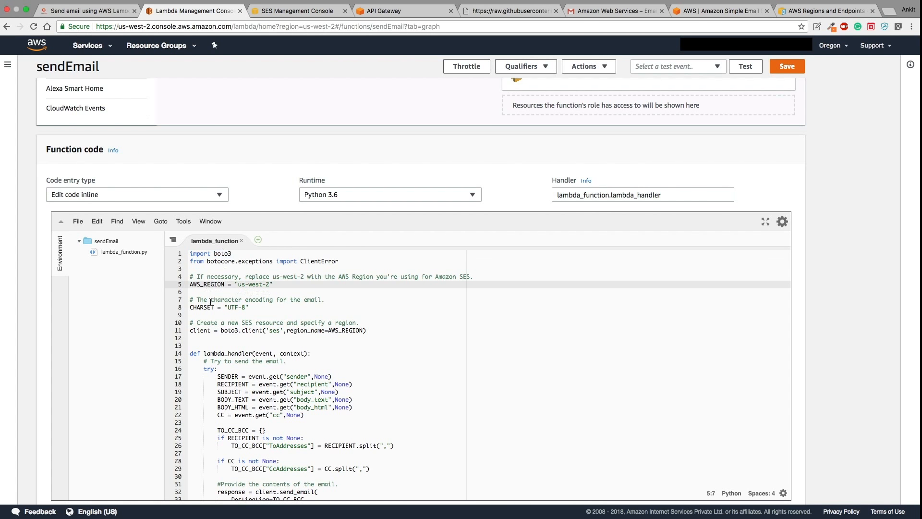
double_click(210, 307)
scroll(223, 319, "down", 2)
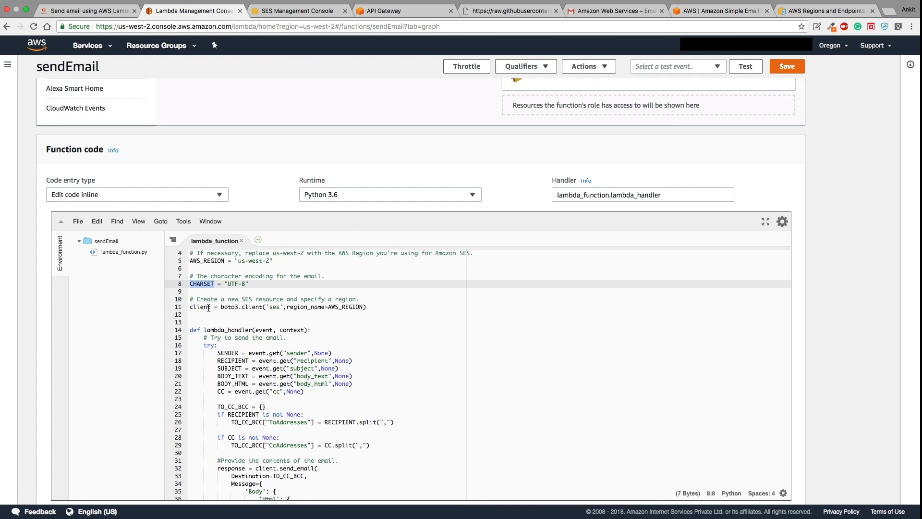
left_click_drag(375, 308, 190, 298)
scroll(222, 327, "down", 2)
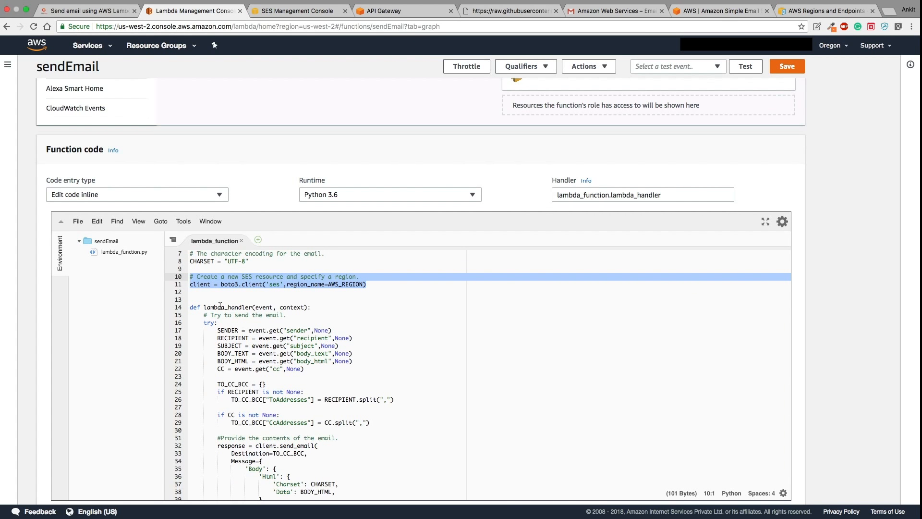
double_click(227, 307)
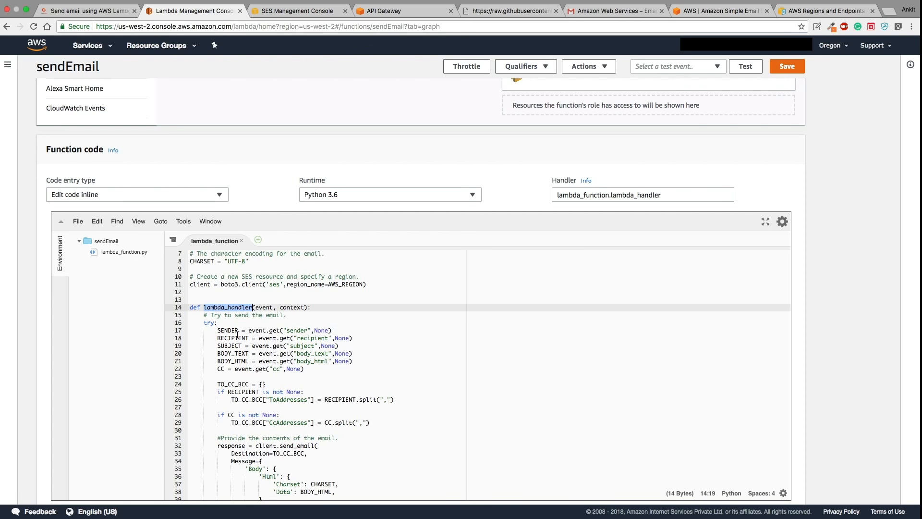
double_click(264, 307)
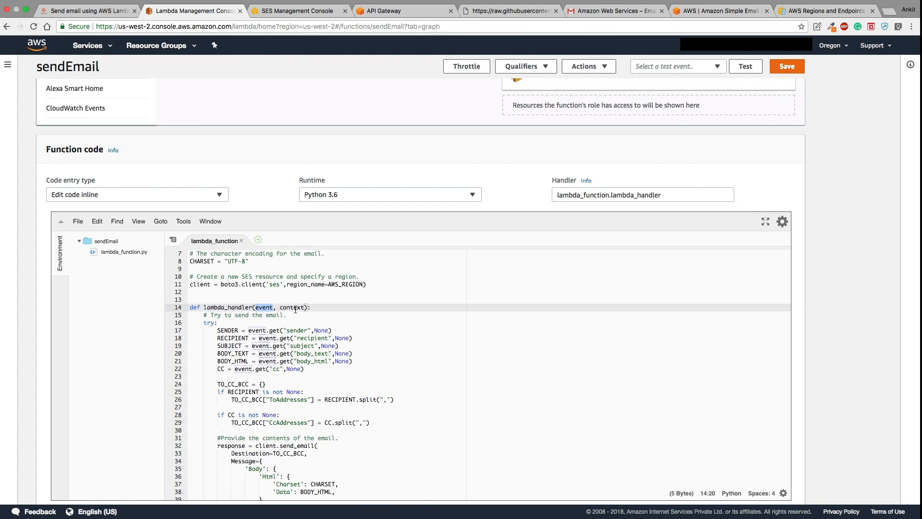
double_click(266, 308)
scroll(249, 377, "down", 1)
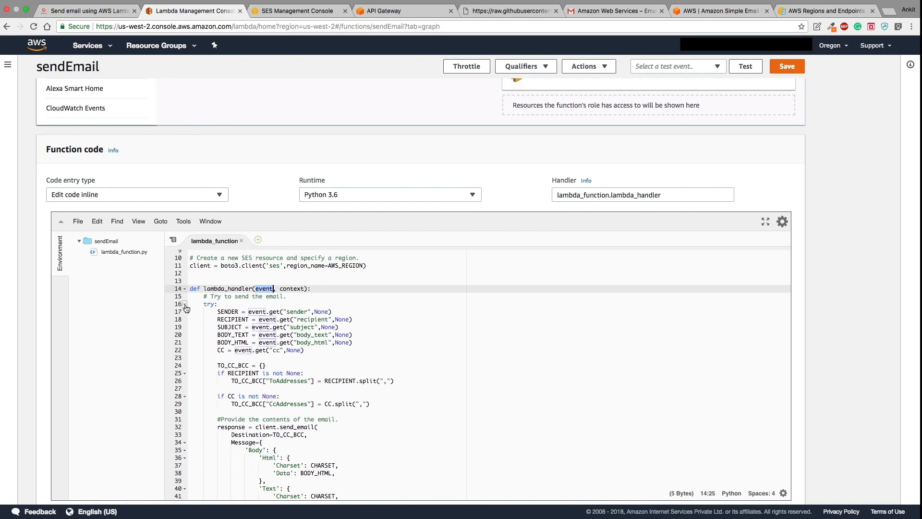
left_click(184, 304)
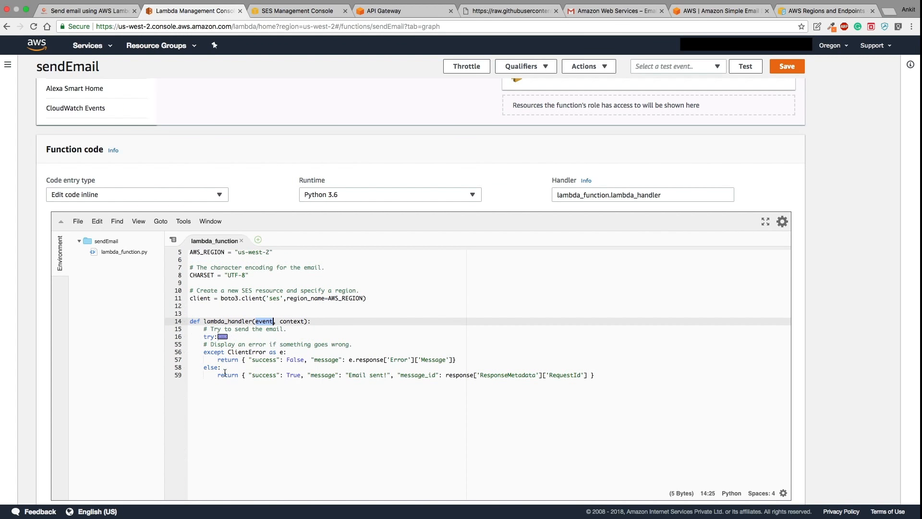
left_click(184, 337)
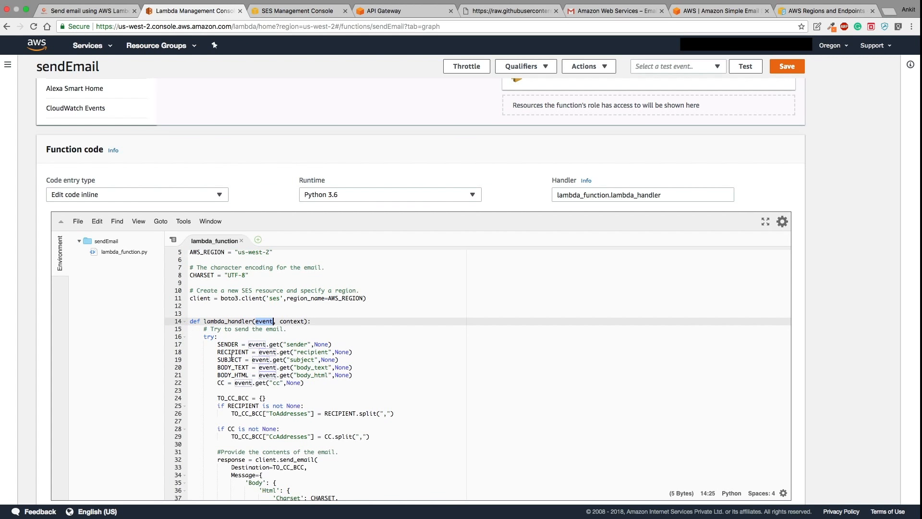
scroll(235, 341, "down", 1)
double_click(228, 330)
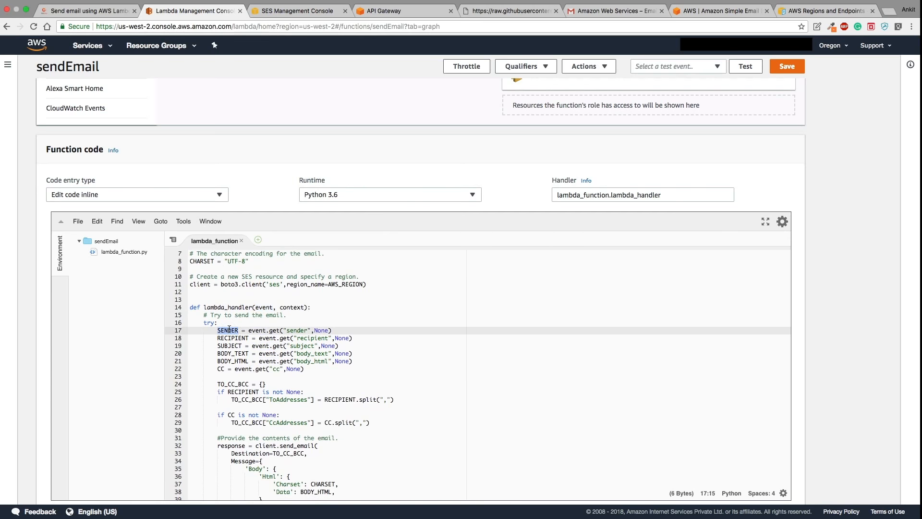
double_click(233, 338)
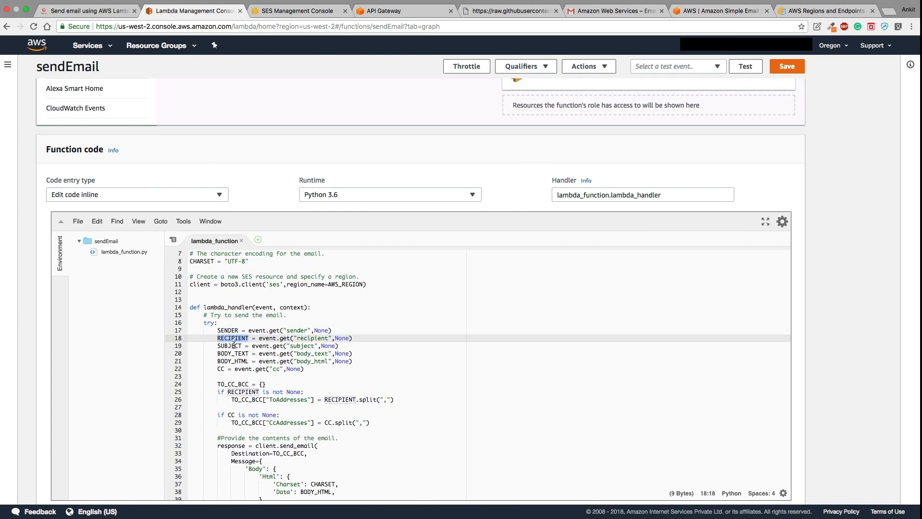
double_click(233, 346)
double_click(234, 353)
double_click(234, 361)
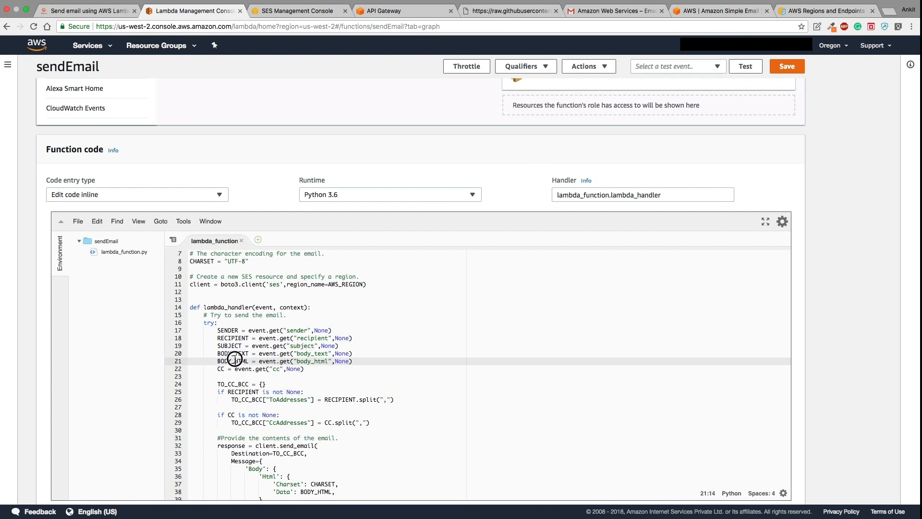
double_click(223, 369)
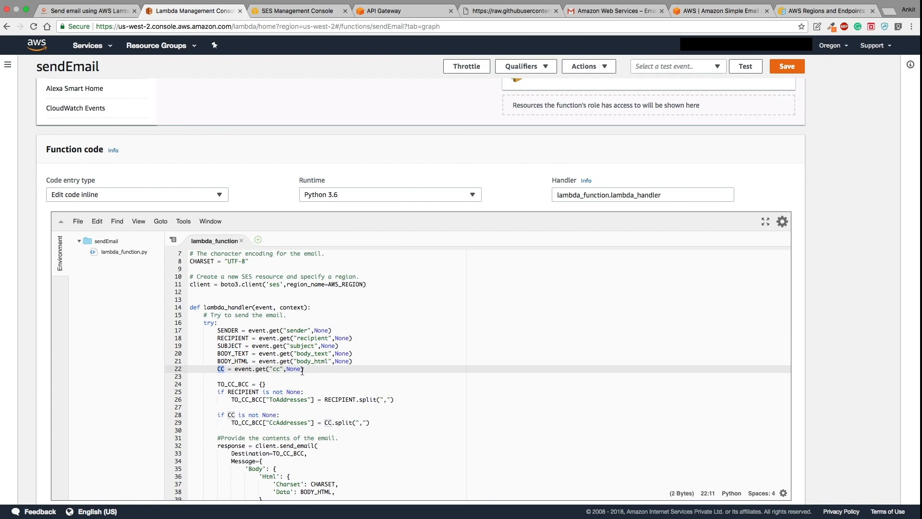
scroll(302, 372, "down", 1)
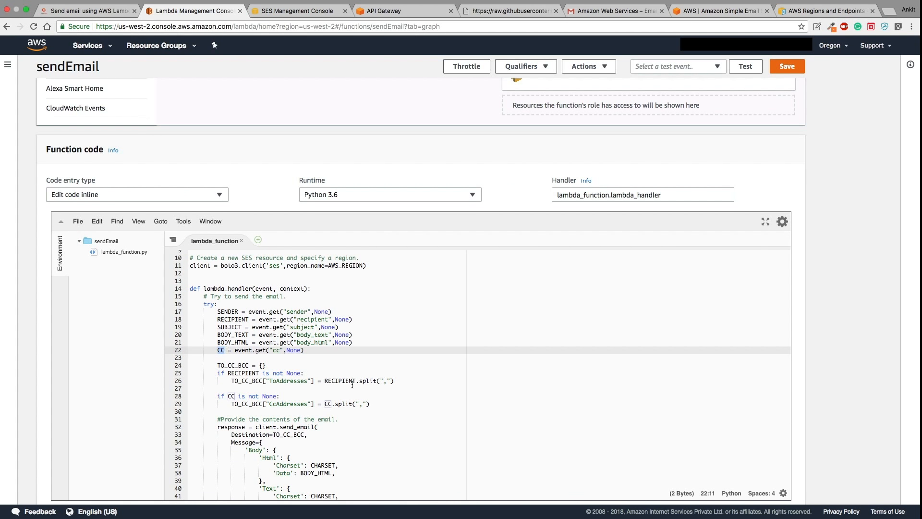
left_click(408, 380)
left_click_drag(407, 380, 235, 373)
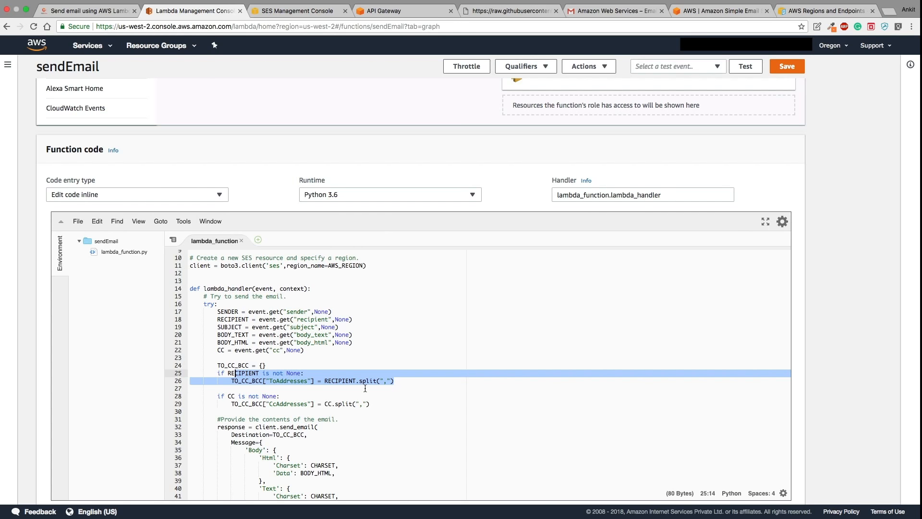
scroll(365, 388, "down", 1)
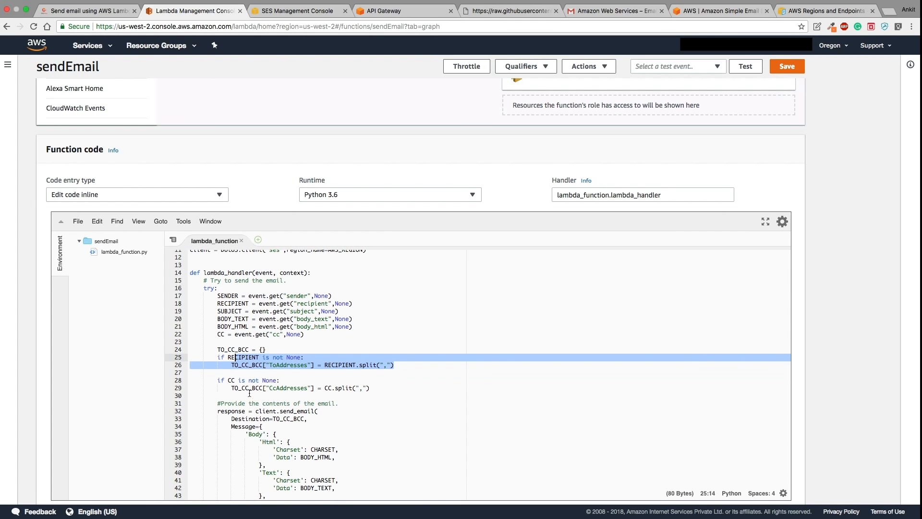
scroll(252, 394, "down", 3)
scroll(276, 385, "down", 1)
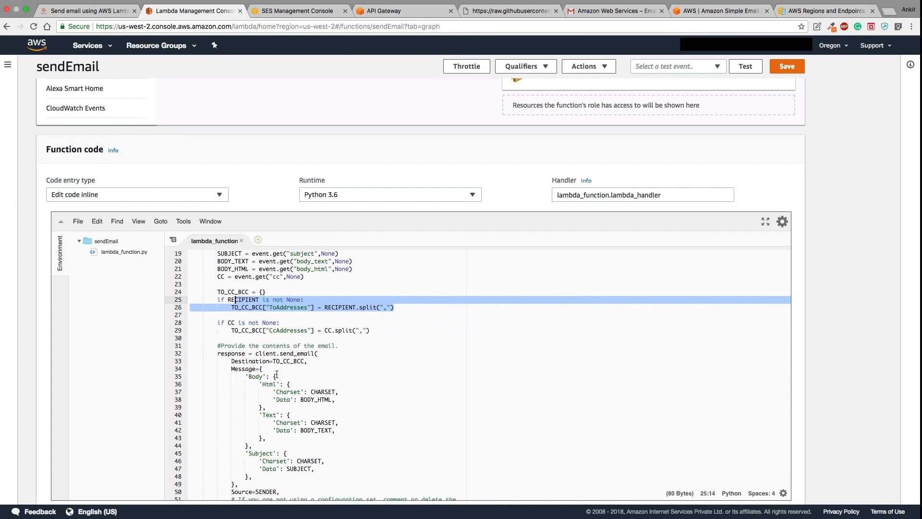
scroll(278, 369, "down", 2)
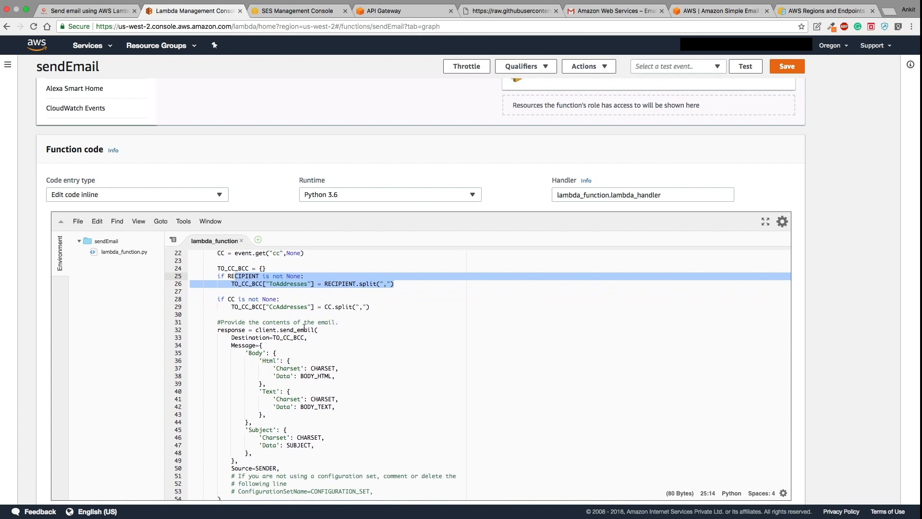
scroll(288, 396, "down", 1)
scroll(312, 409, "down", 3)
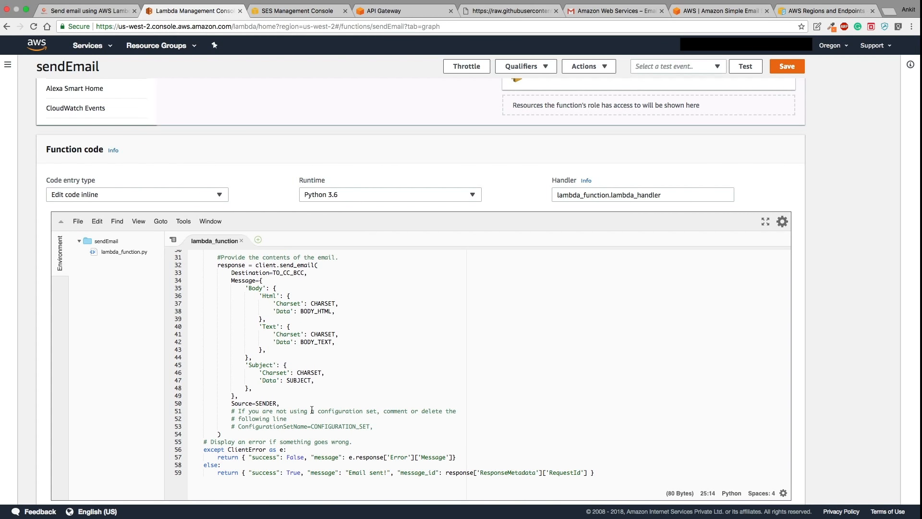
- Go from the raw lambda_function.py to the repository README and highlight its sample JSON request
left_click(486, 10)
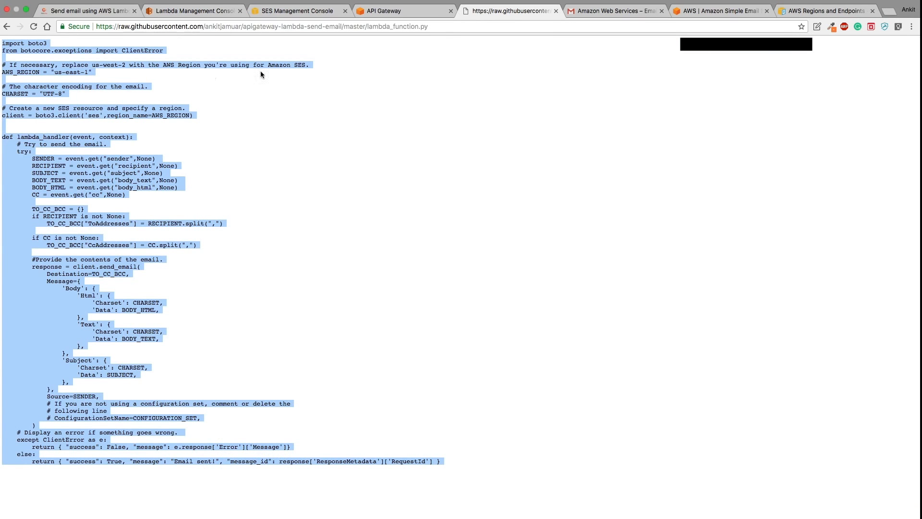
left_click(7, 27)
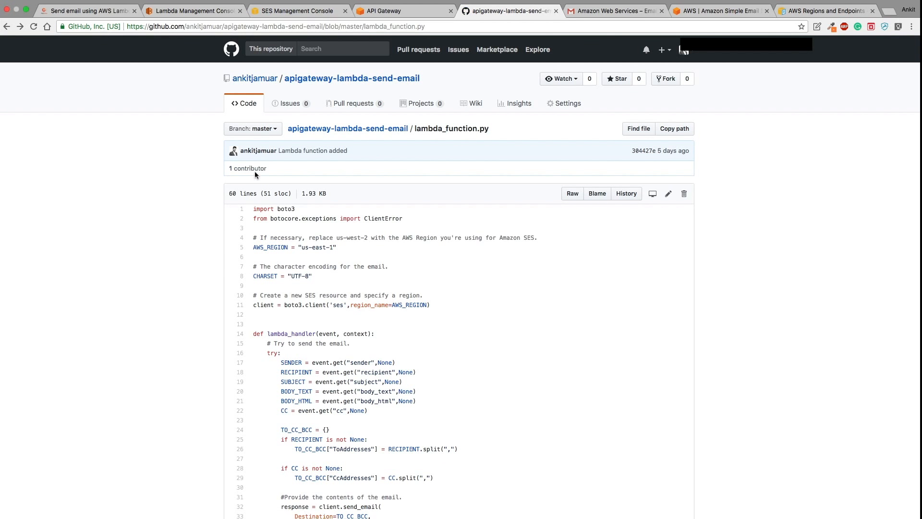
left_click(315, 128)
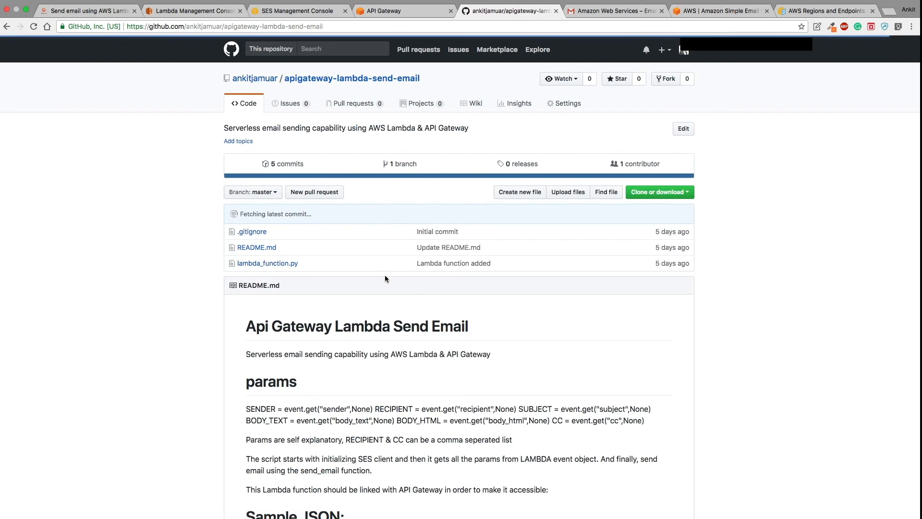
scroll(385, 276, "down", 4)
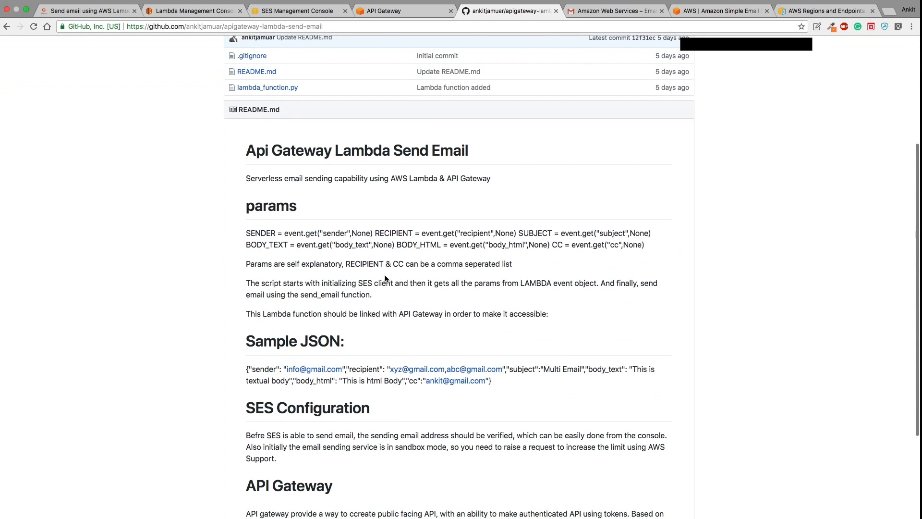
left_click_drag(242, 373, 509, 382)
left_click(509, 384)
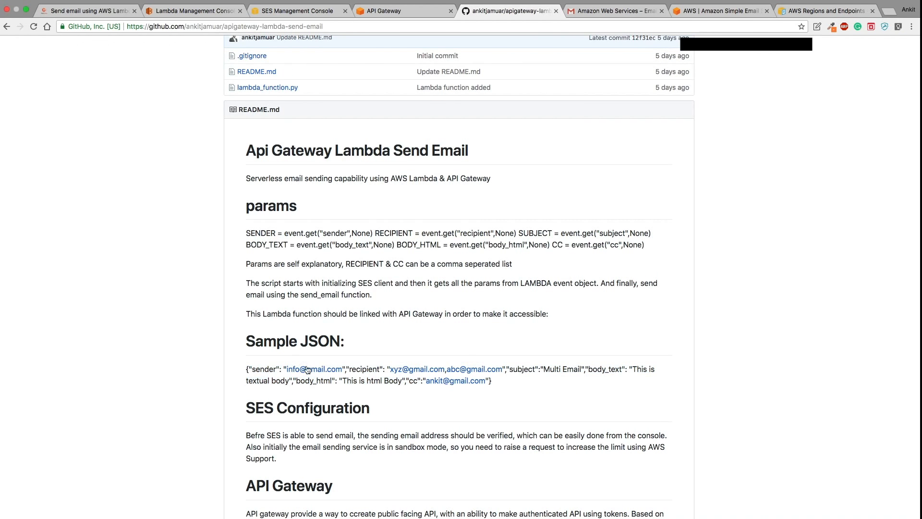
double_click(263, 369)
left_click(373, 366)
- Save sendEmail's SES handler code from the top of the Lambda function page
left_click(187, 11)
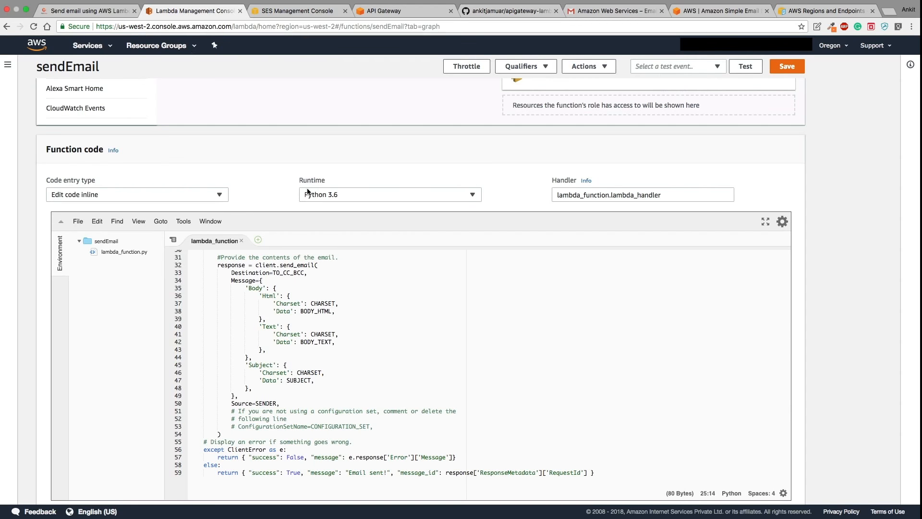
scroll(395, 323, "down", 3)
scroll(395, 323, "up", 10)
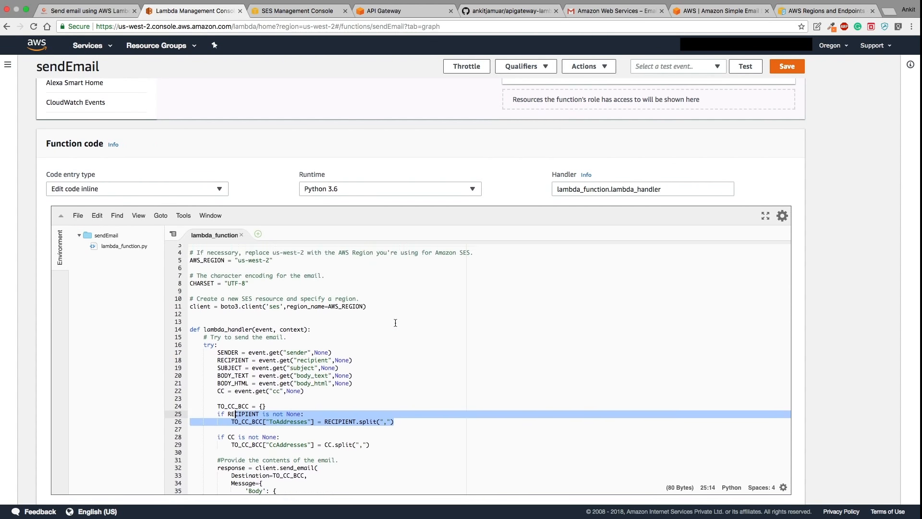
scroll(396, 323, "up", 10)
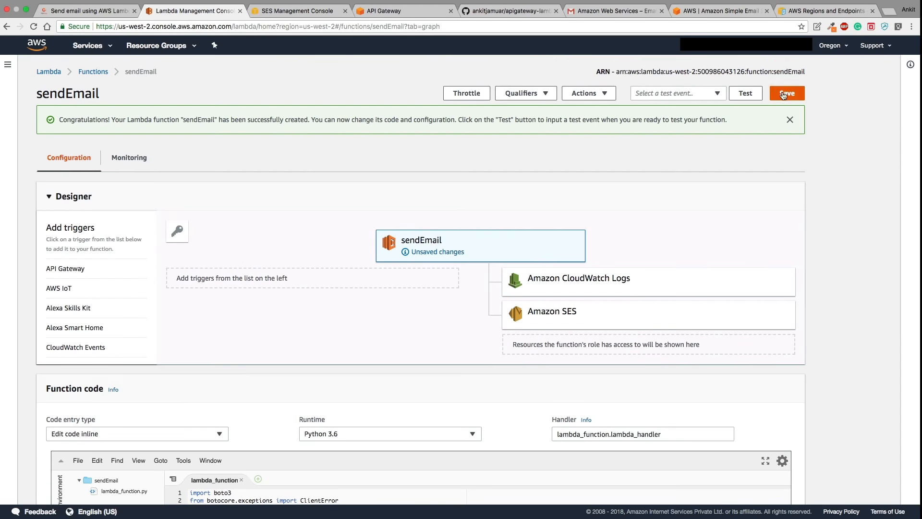
left_click(784, 95)
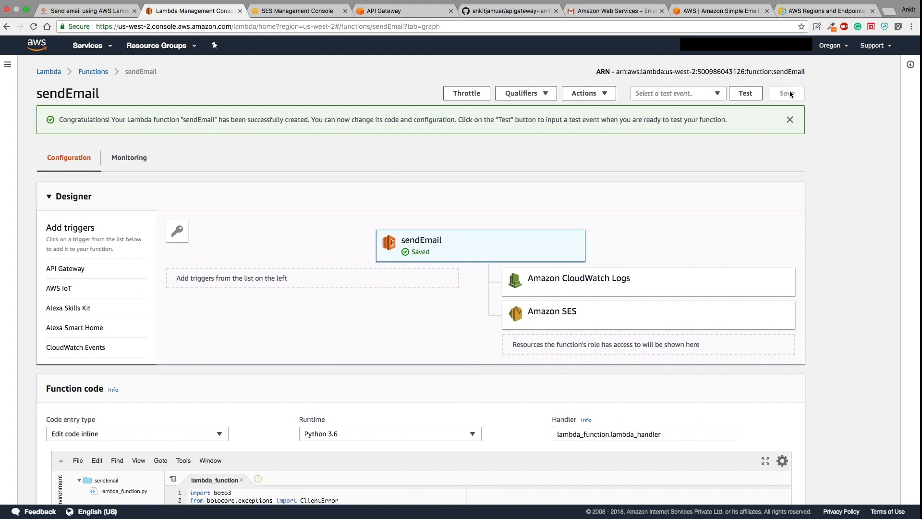
scroll(644, 264, "down", 5)
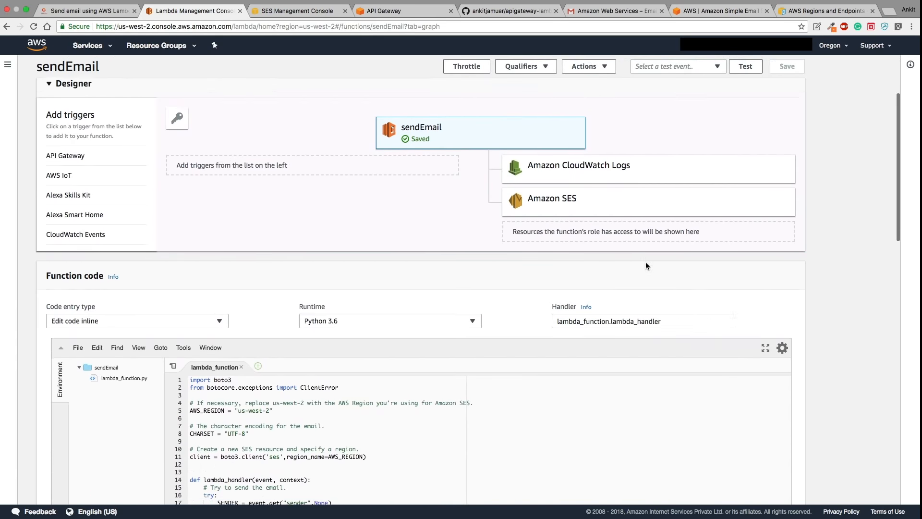
scroll(572, 373, "down", 5)
scroll(572, 373, "up", 10)
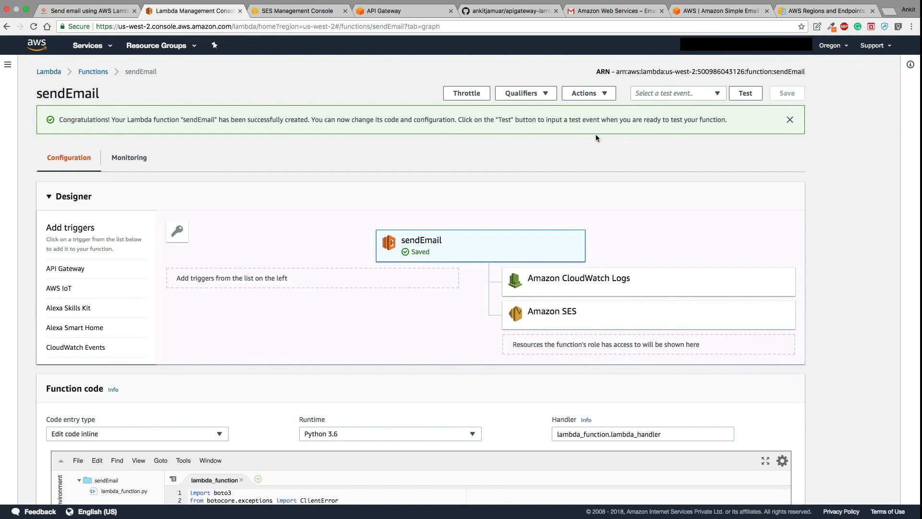
- Check sendEmail's test event dropdown, then open and close its Actions menu
left_click(680, 93)
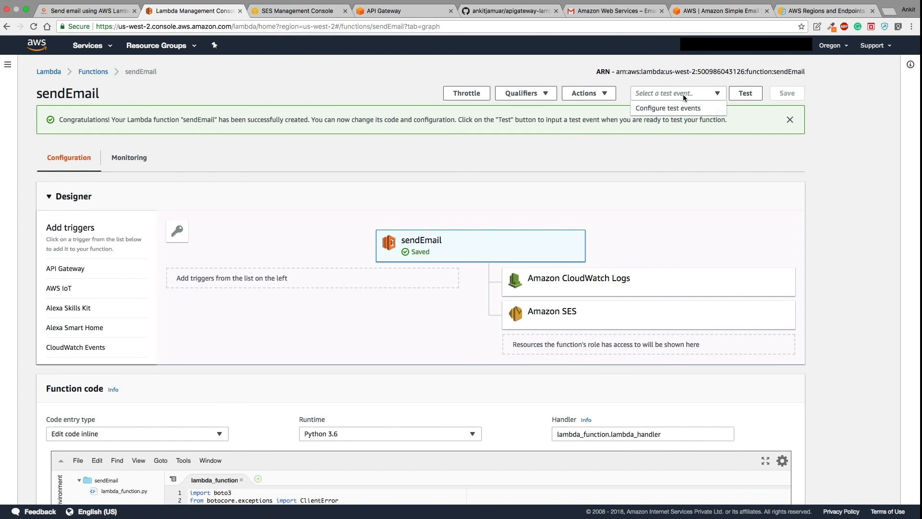
left_click(597, 96)
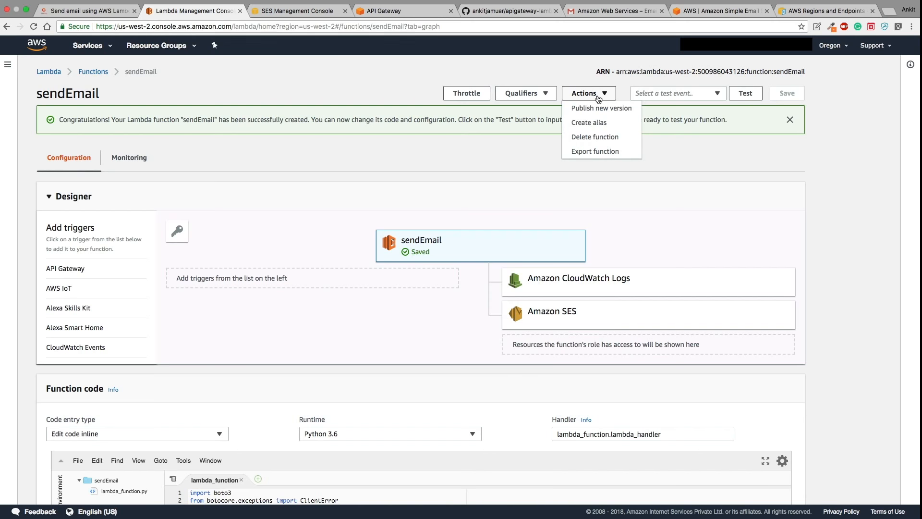
left_click(598, 96)
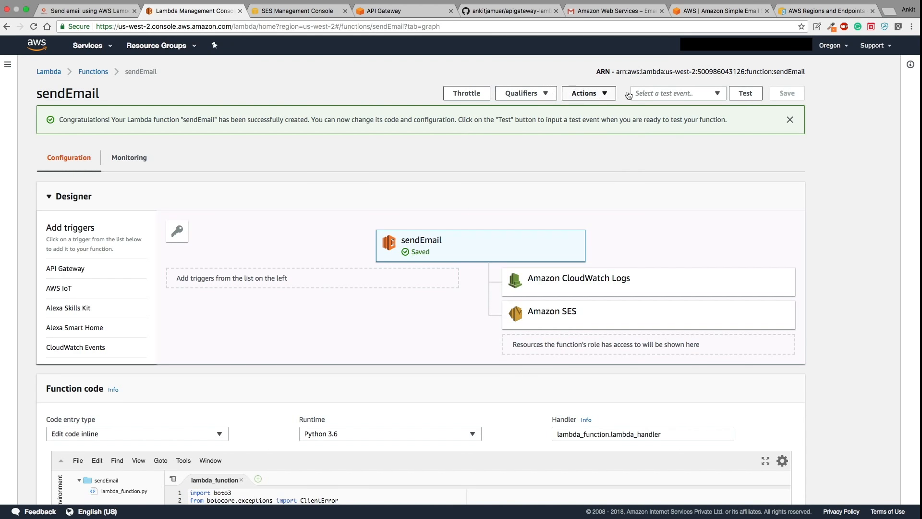
- Start configuring a new test event for sendEmail, glancing at the event templates
left_click(746, 94)
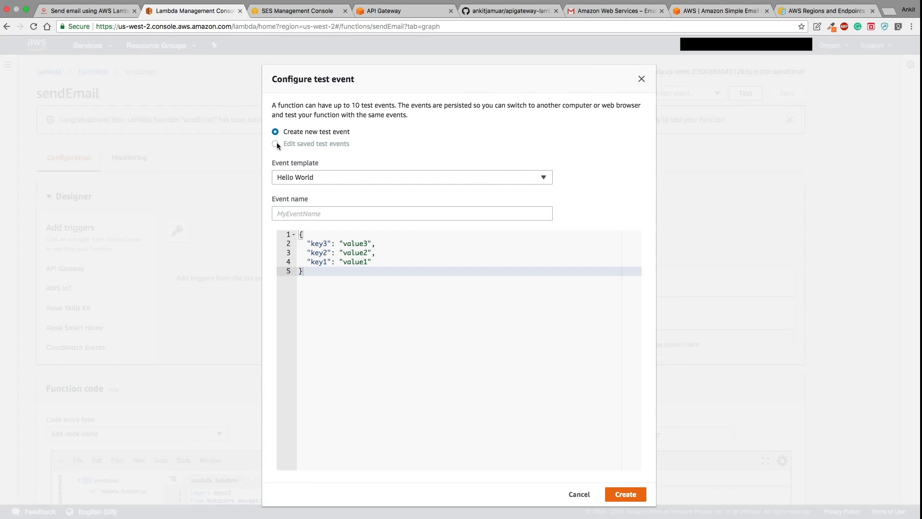
left_click(320, 174)
left_click(321, 178)
- Replace the Hello World event JSON with the README's Sample JSON, then filter templates by 'api'
key("ctrl+Right")
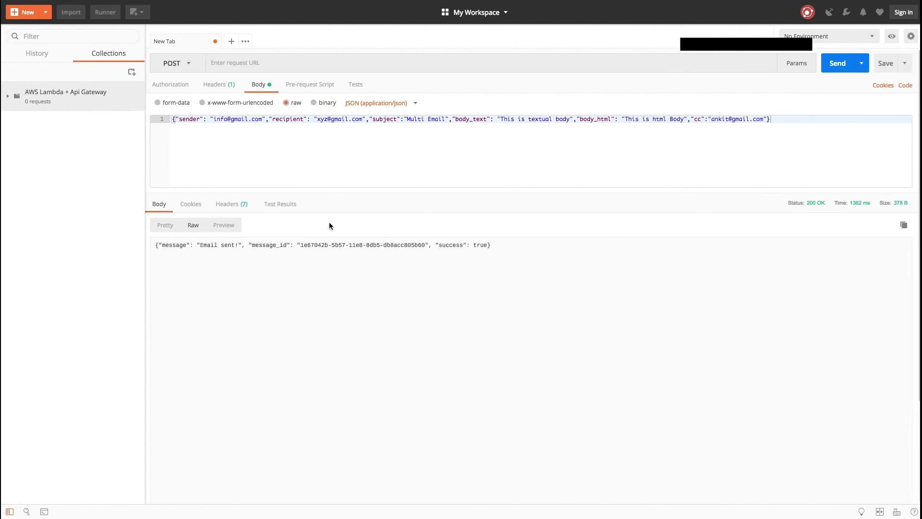
key("ctrl+Left")
key("ctrl+Left")
key("ctrl+Right")
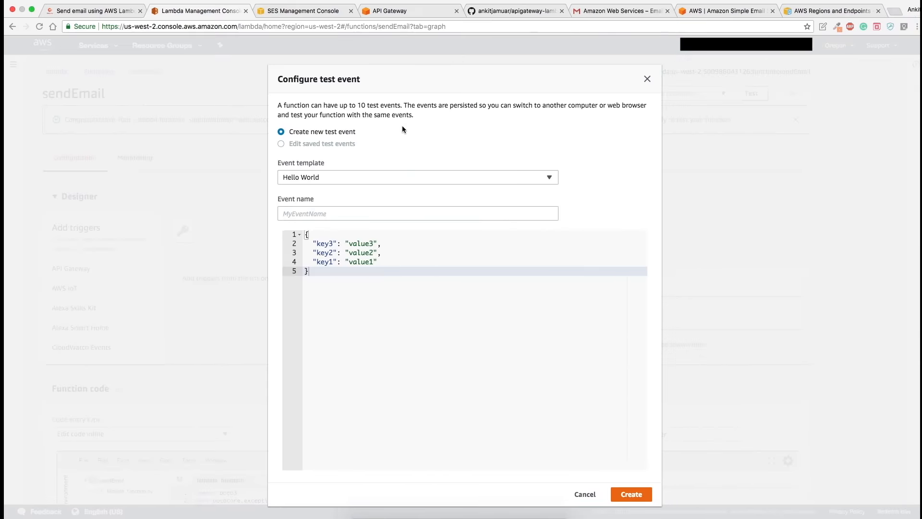
left_click(475, 10)
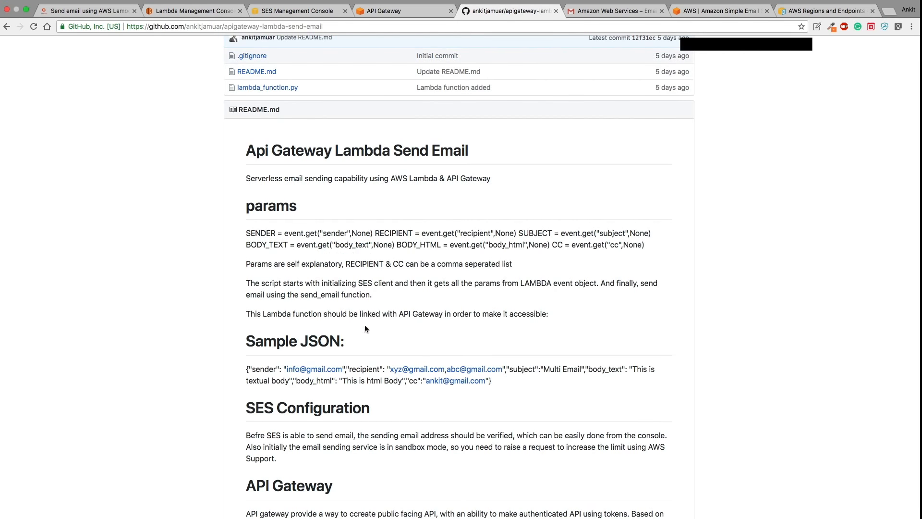
left_click_drag(500, 382, 234, 371)
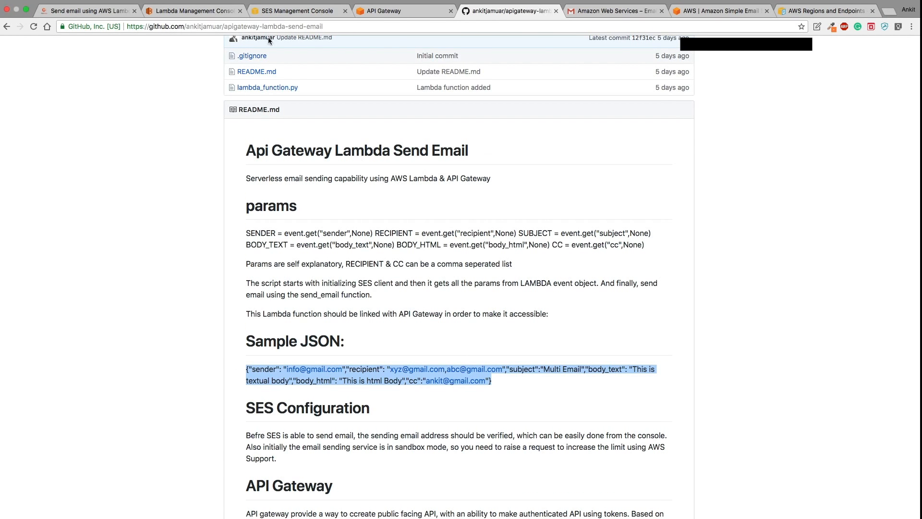
left_click(193, 10)
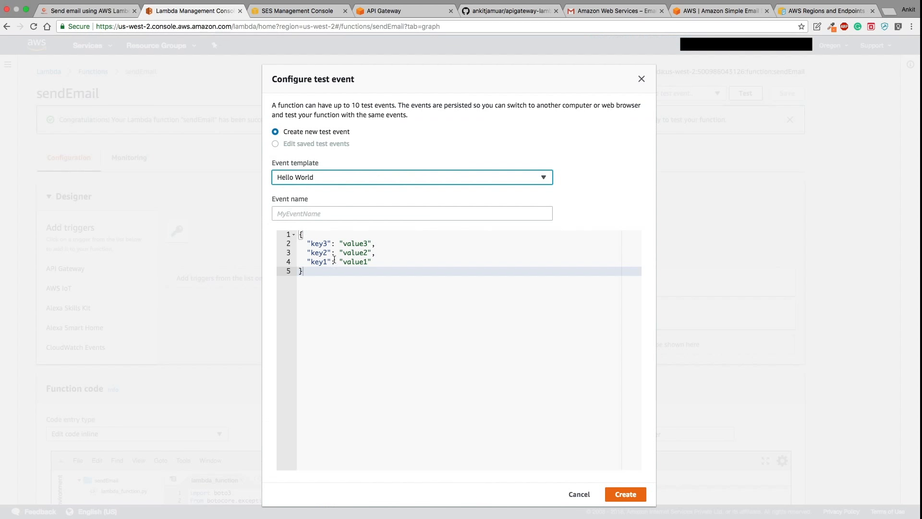
left_click_drag(310, 280, 284, 229)
key("super+v")
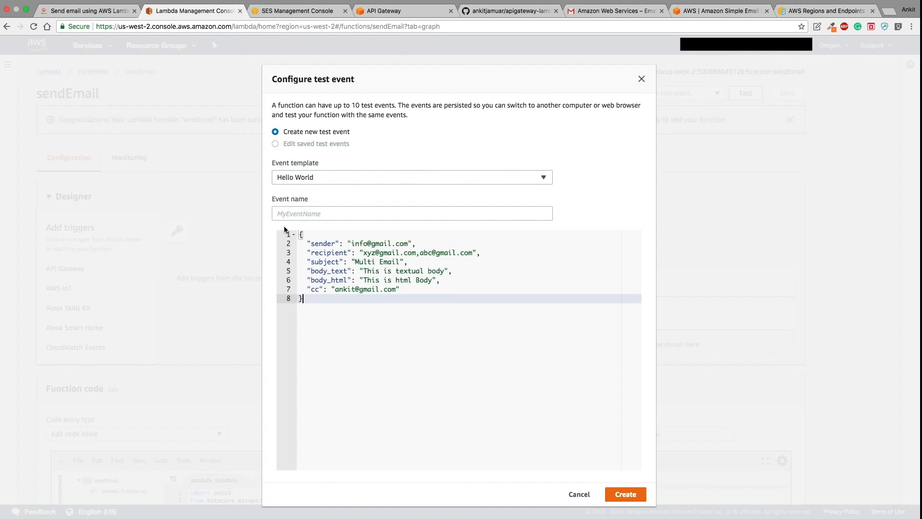
left_click(324, 179)
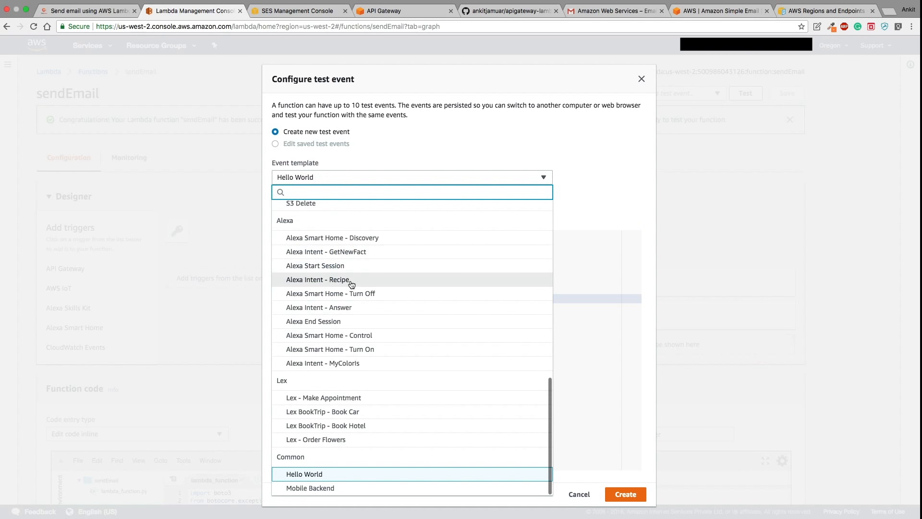
type("api")
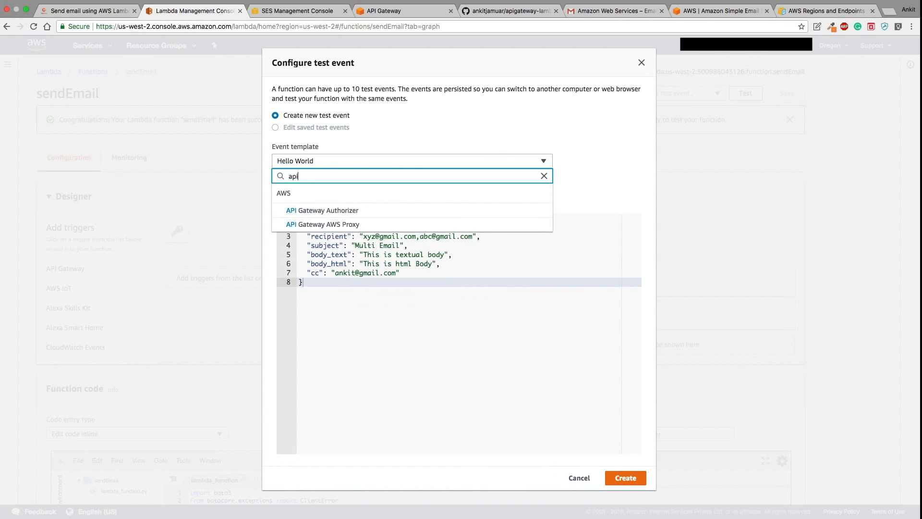
- Load the API Gateway AWS Proxy template, name the event 'Test', and scroll through its JSON
left_click(347, 225)
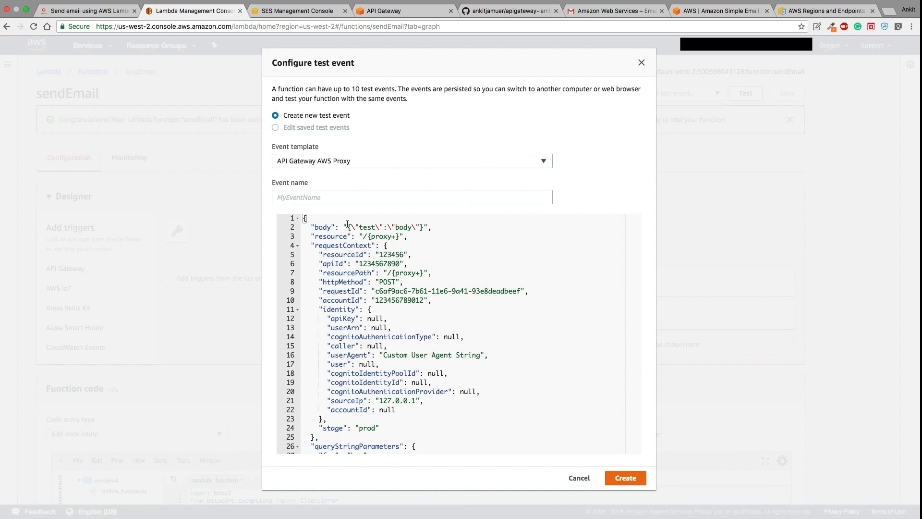
left_click(331, 199)
type("Test")
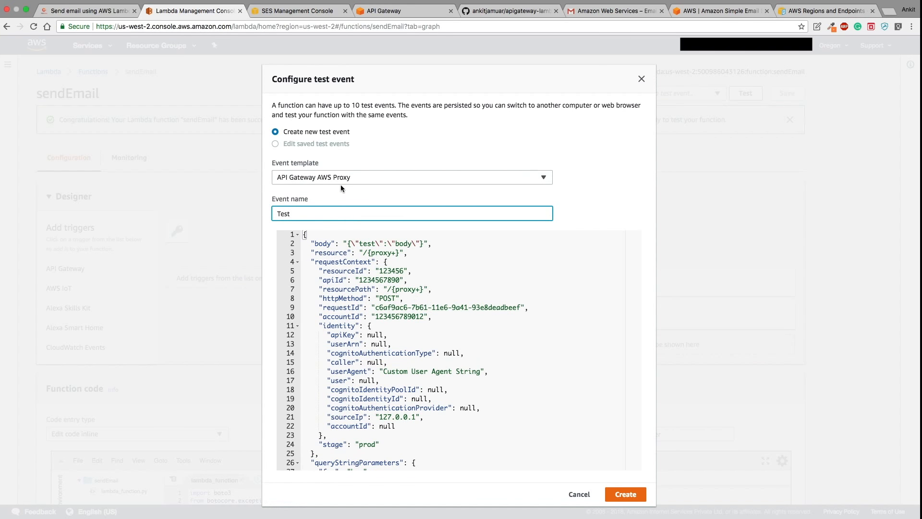
scroll(370, 275, "down", 5)
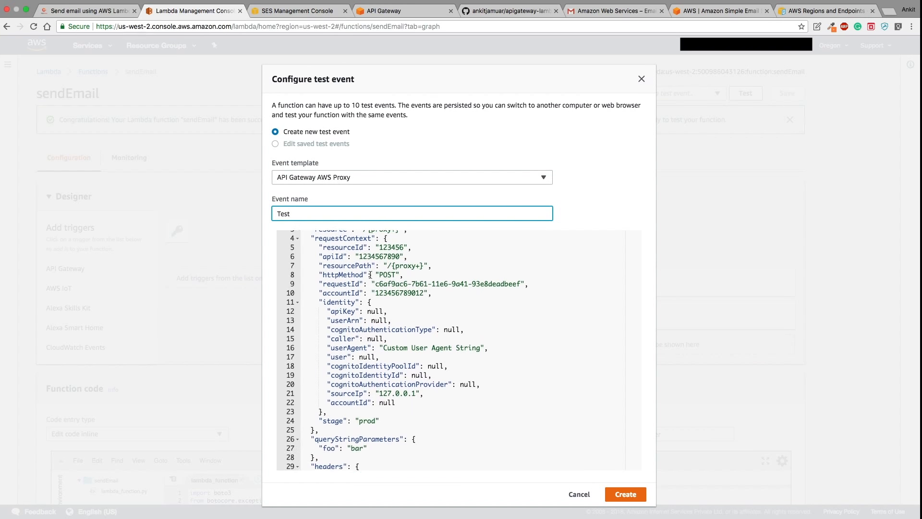
scroll(370, 275, "down", 4)
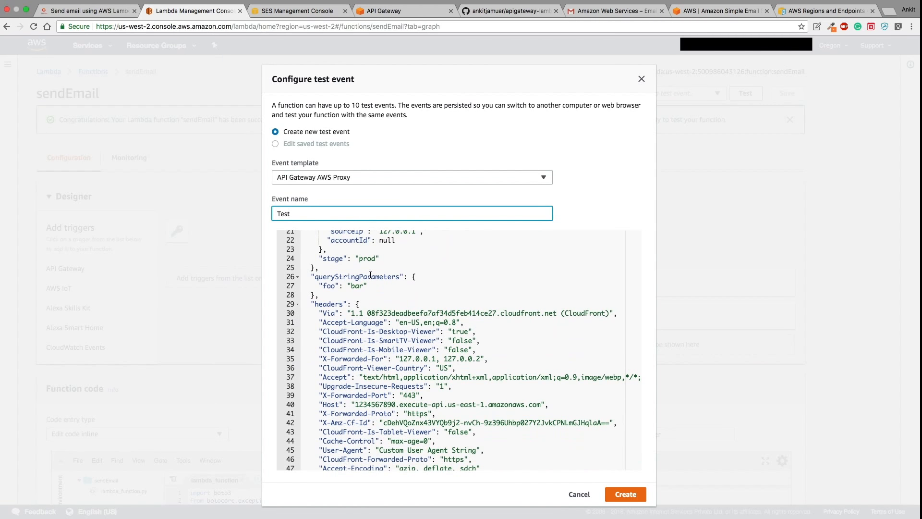
scroll(370, 275, "down", 4)
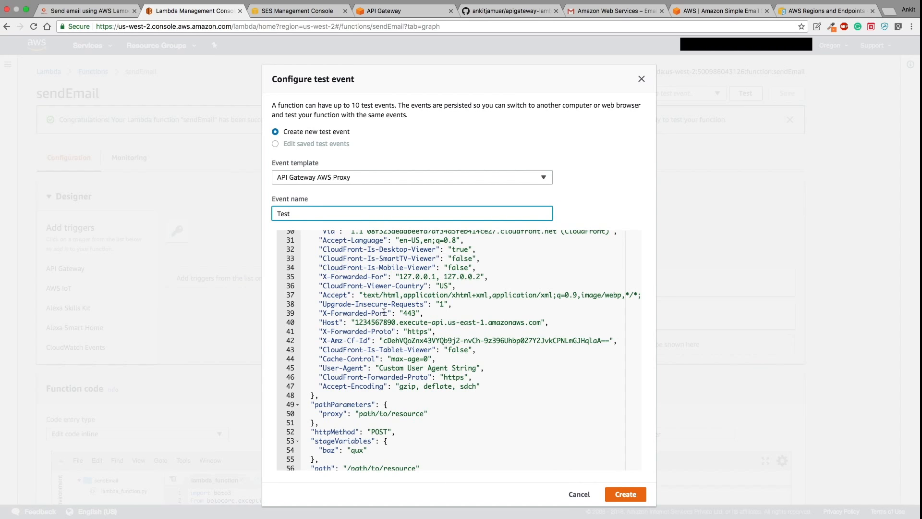
scroll(419, 352, "up", 5)
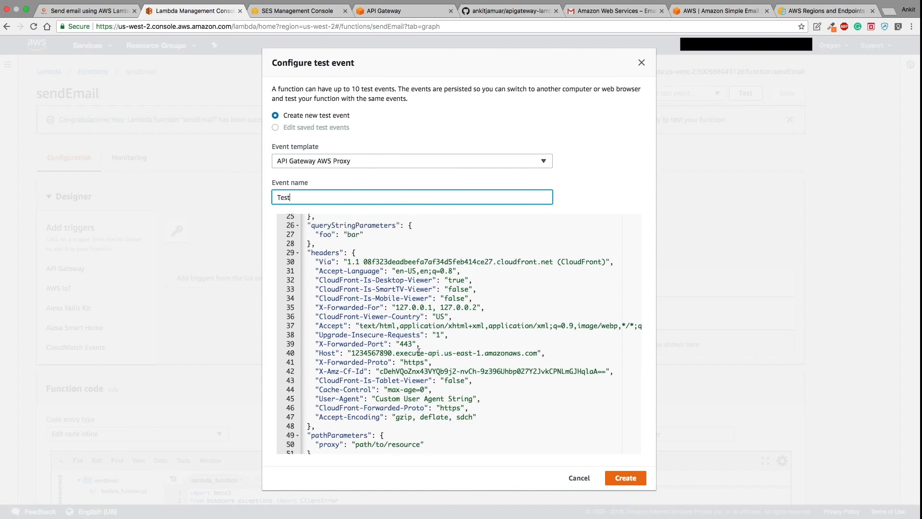
scroll(419, 352, "left", 3)
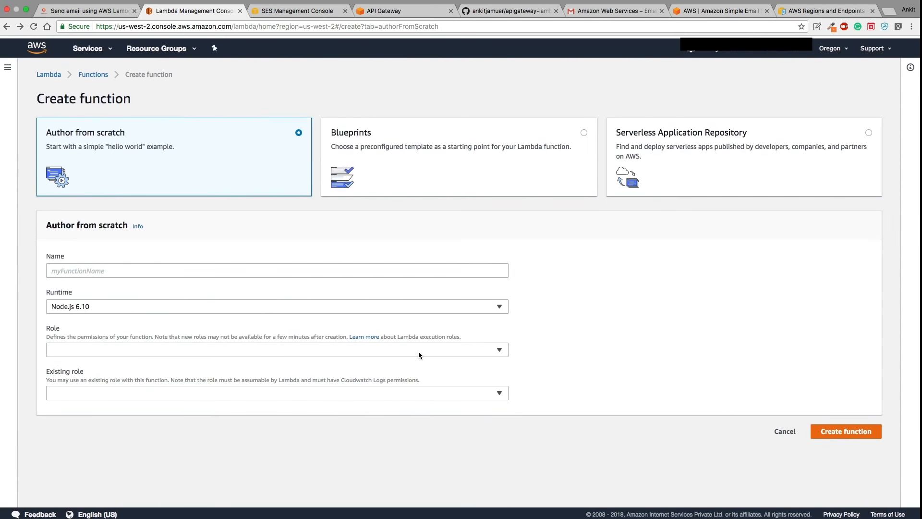
- Reopen the sendEmail test event setup and load the API Gateway AWS Proxy template, reviewing its JSON
scroll(418, 352, "right", 3)
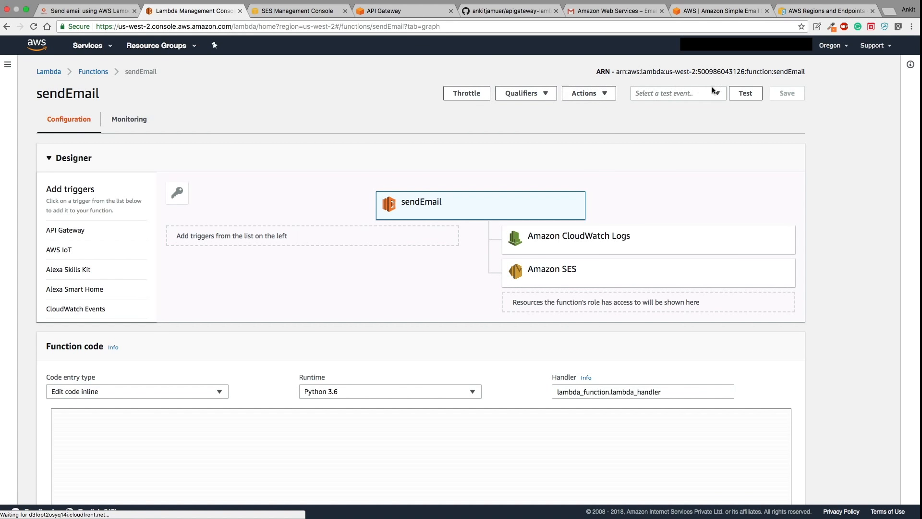
left_click(728, 93)
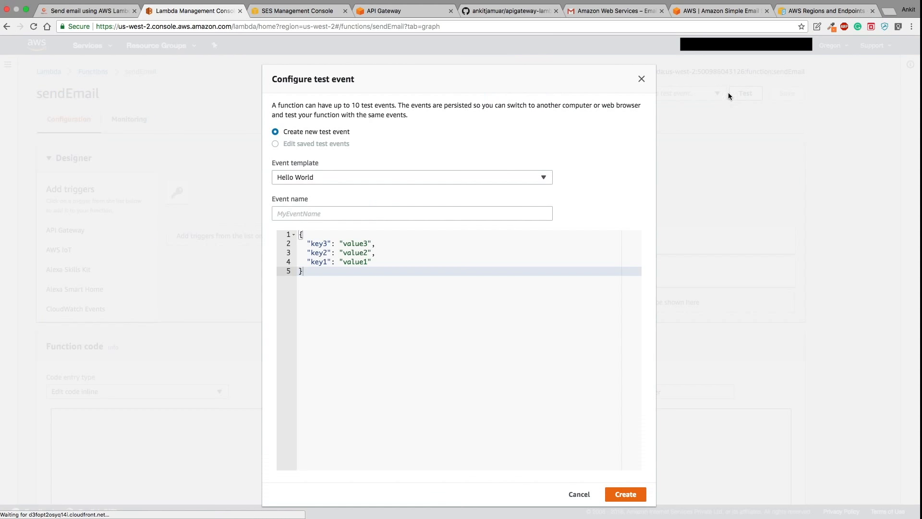
left_click(385, 178)
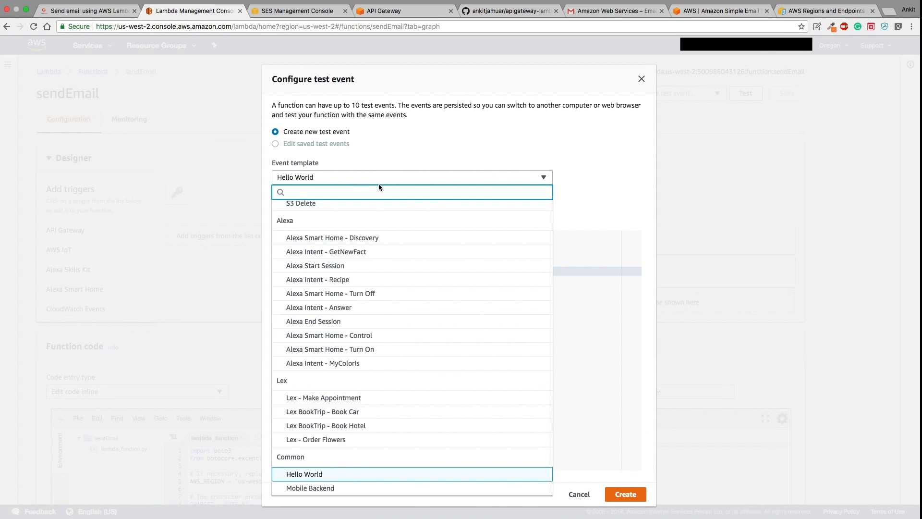
type("api")
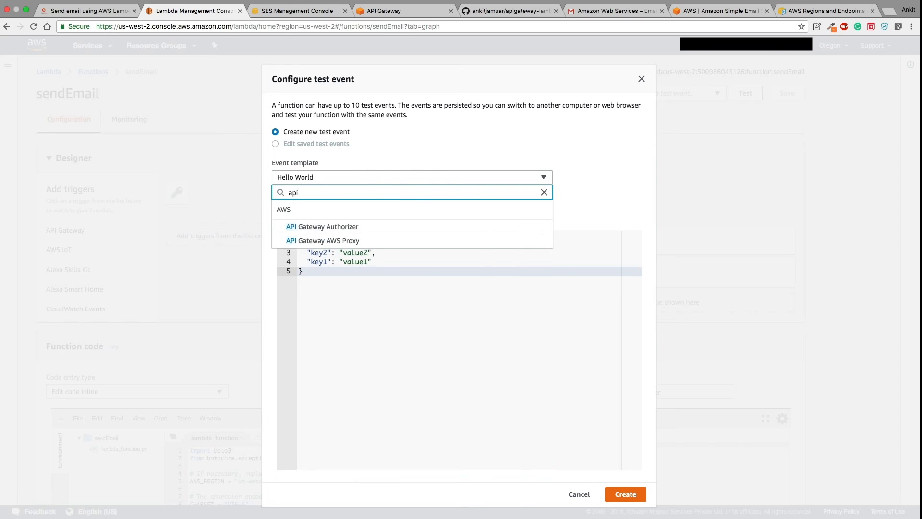
left_click(372, 241)
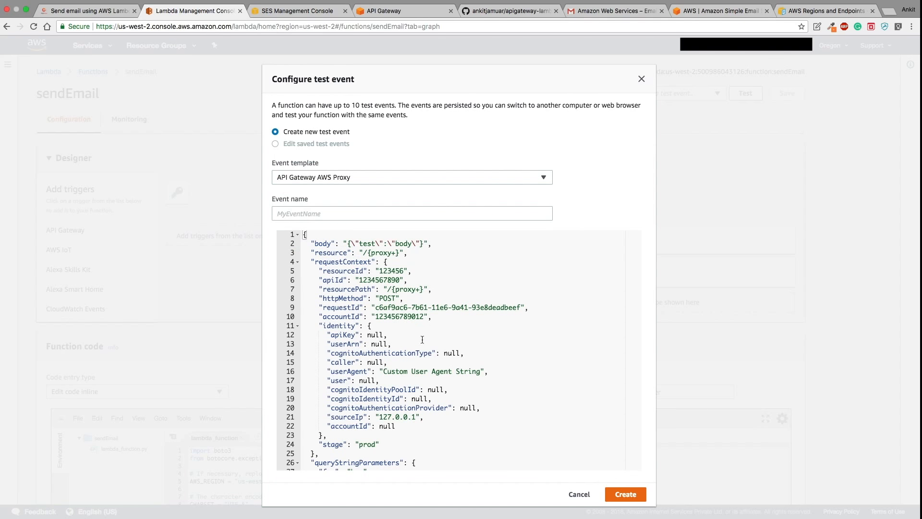
scroll(460, 377, "down", 3)
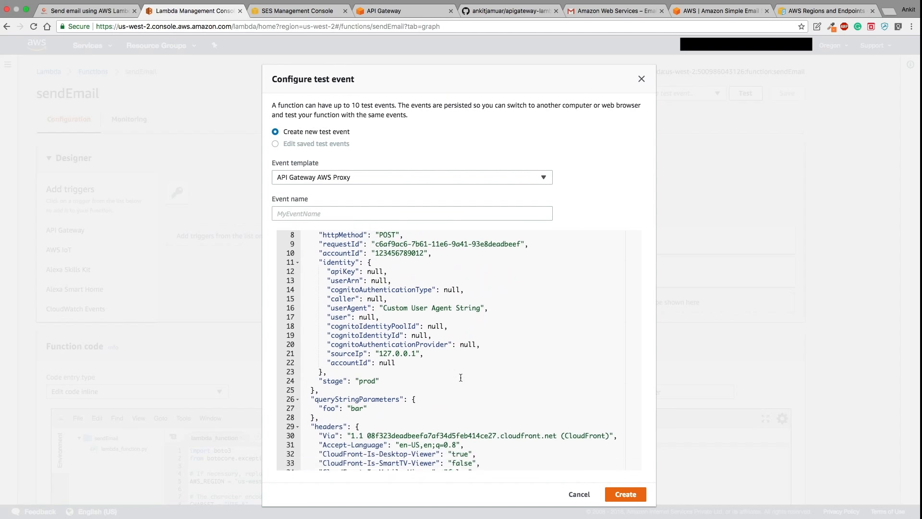
scroll(461, 378, "up", 3)
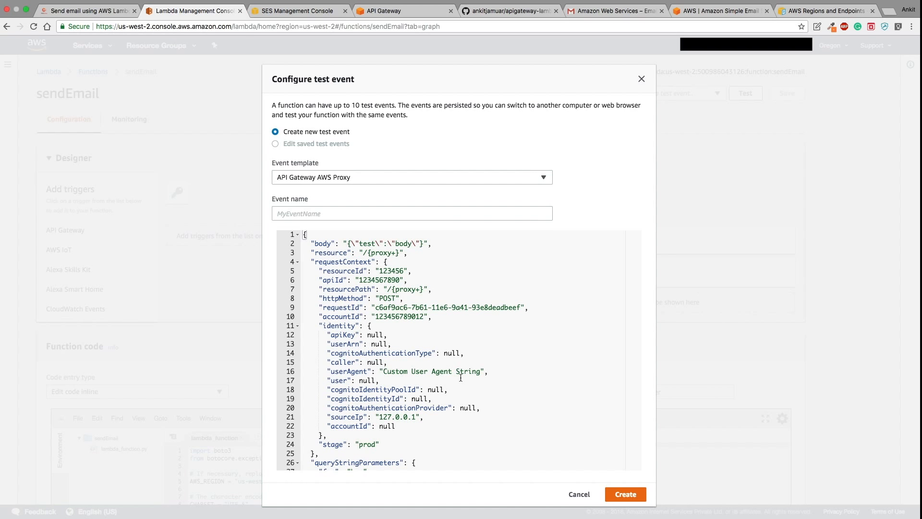
scroll(396, 353, "down", 1)
scroll(396, 353, "up", 1)
scroll(380, 319, "down", 6)
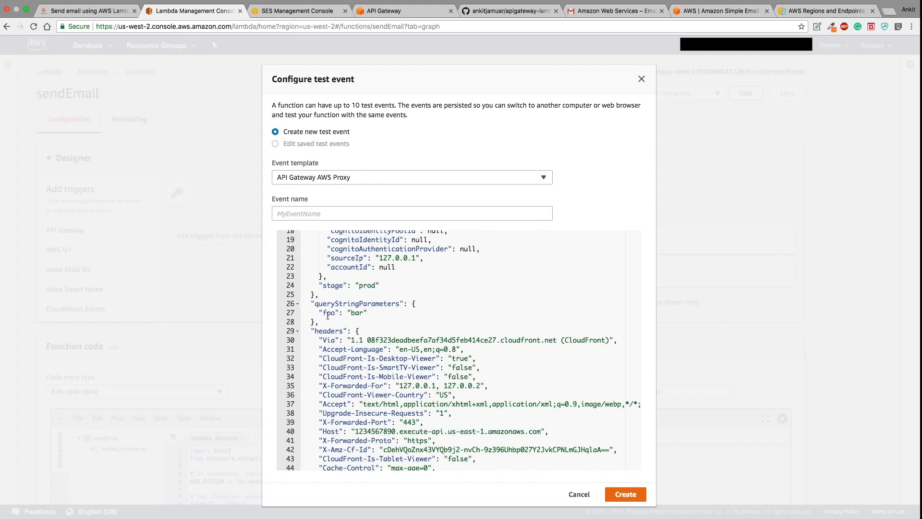
scroll(331, 332, "down", 5)
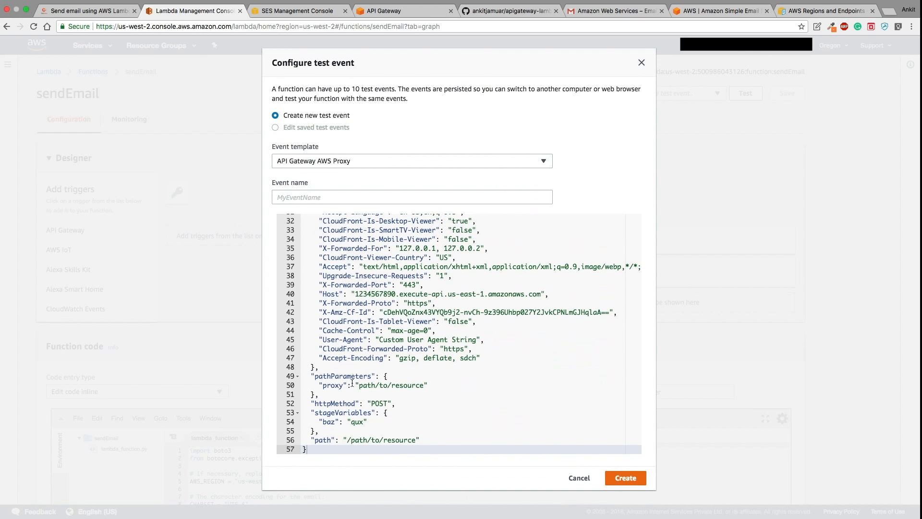
scroll(380, 368, "up", 10)
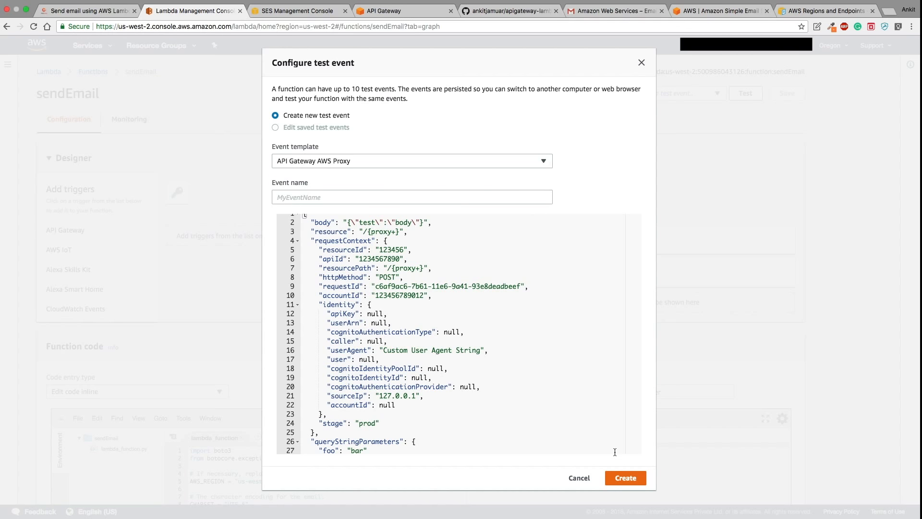
- Name the event 'Test' and create it
left_click(633, 476)
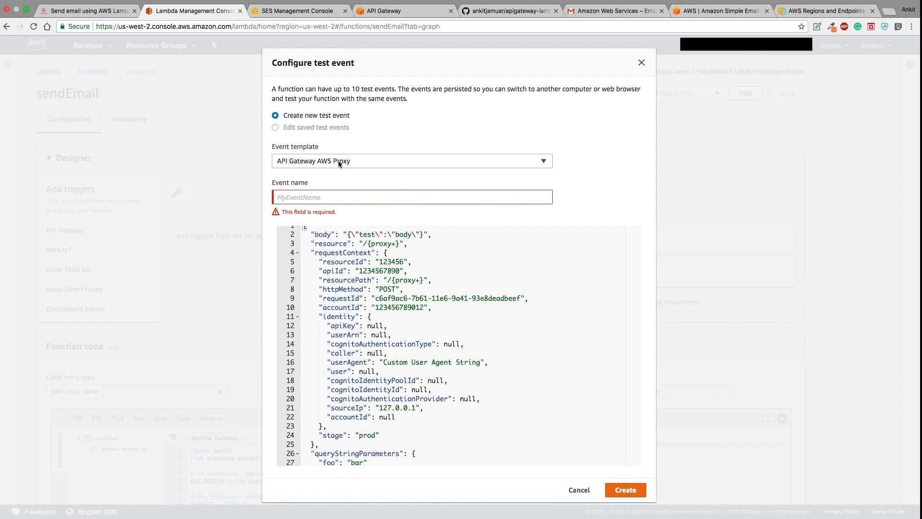
left_click(339, 198)
type("Test")
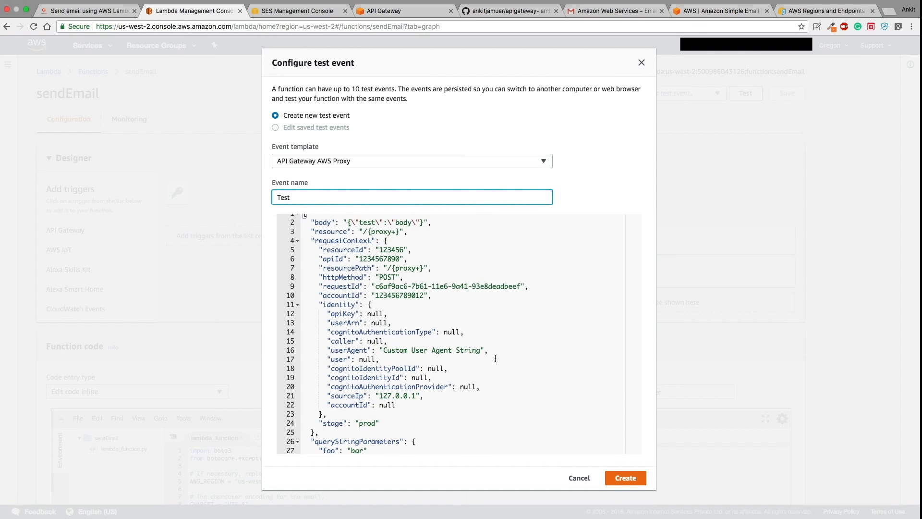
left_click(626, 477)
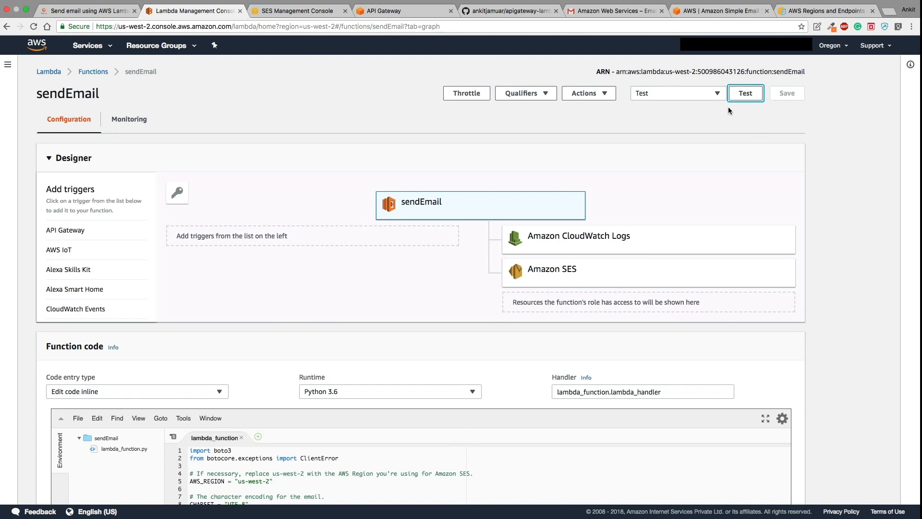
scroll(648, 202, "down", 3)
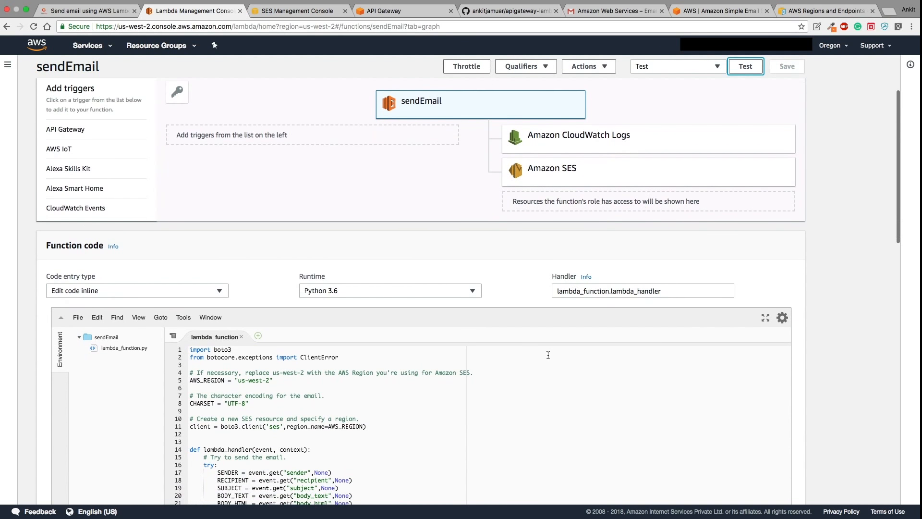
left_click(514, 14)
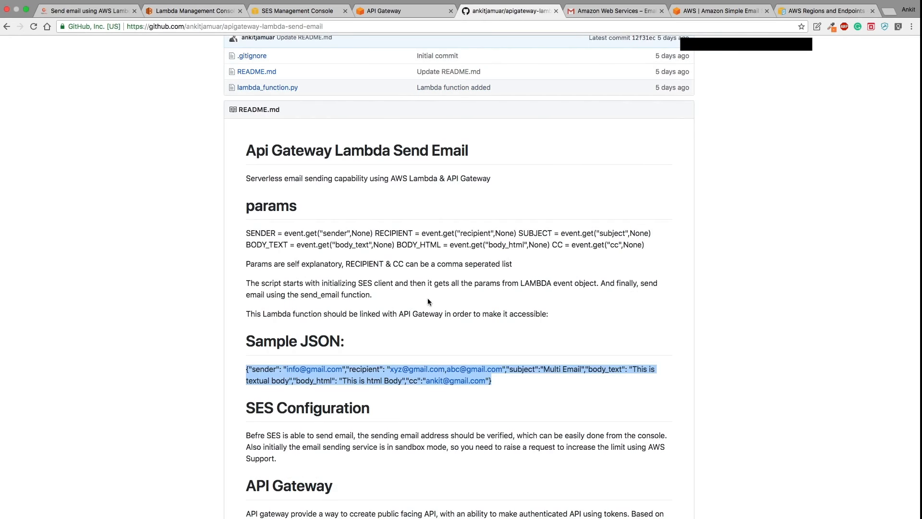
left_click(200, 11)
scroll(644, 148, "up", 3)
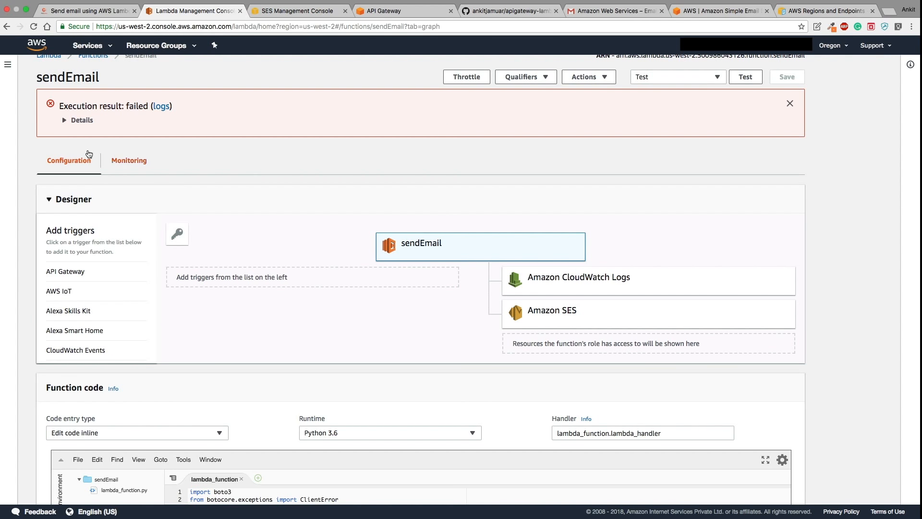
left_click(72, 121)
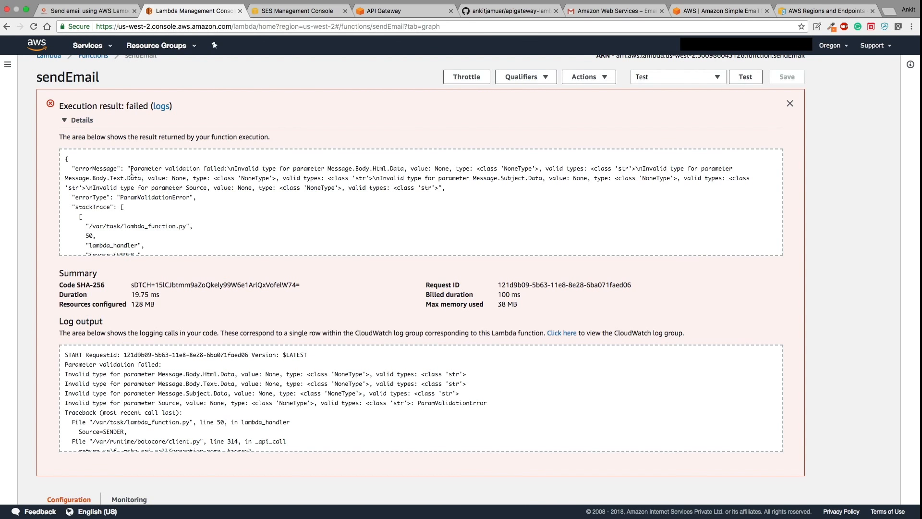
left_click_drag(128, 168, 222, 167)
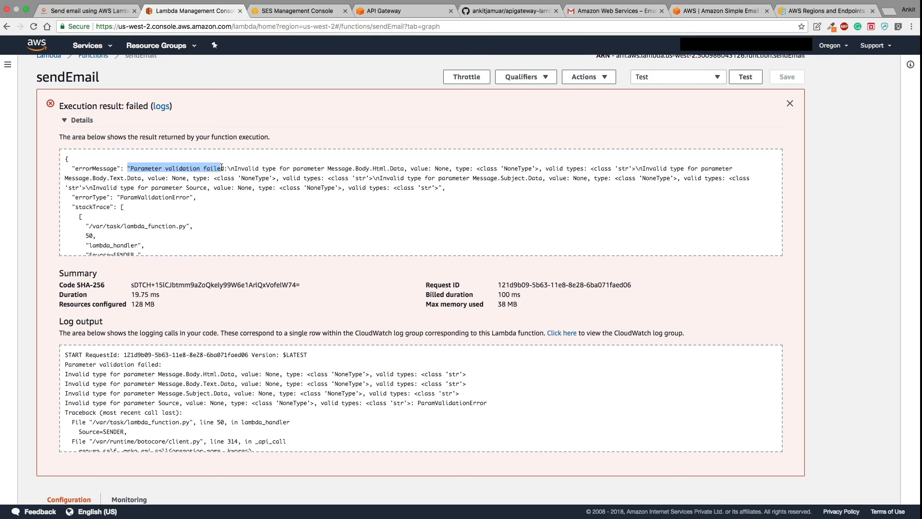
left_click(65, 121)
- Switch to the API Gateway browser tab showing its Oregon-region welcome page
scroll(246, 207, "down", 1)
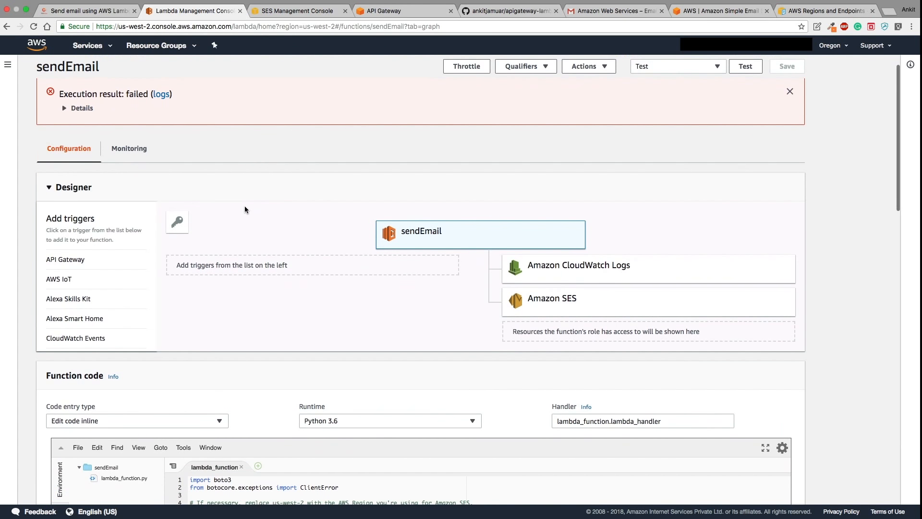
scroll(244, 206, "up", 2)
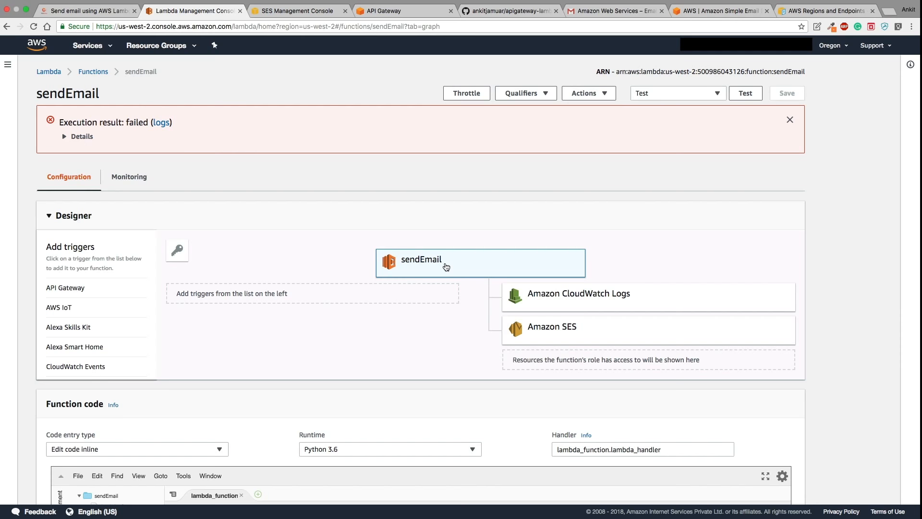
left_click(389, 12)
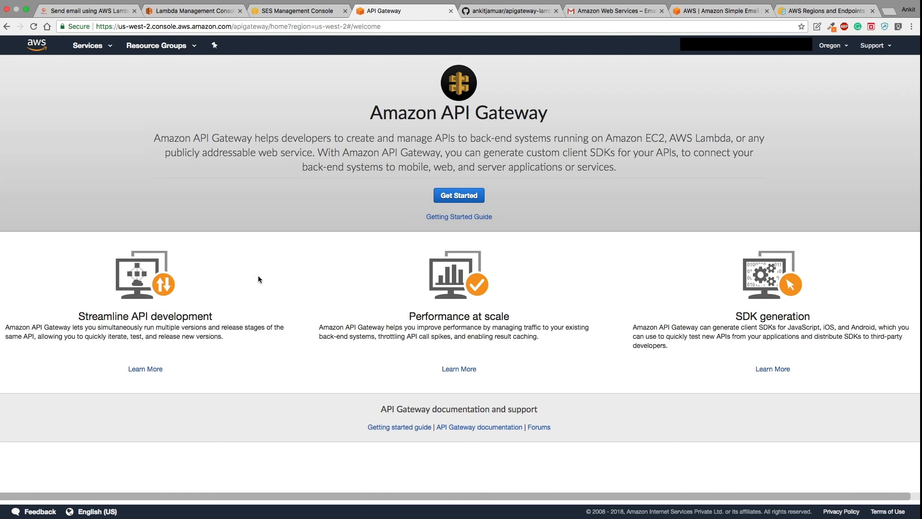
- Get started on a new API, dismiss the Create Example API notice, and skim the PetStore Swagger
left_click(457, 197)
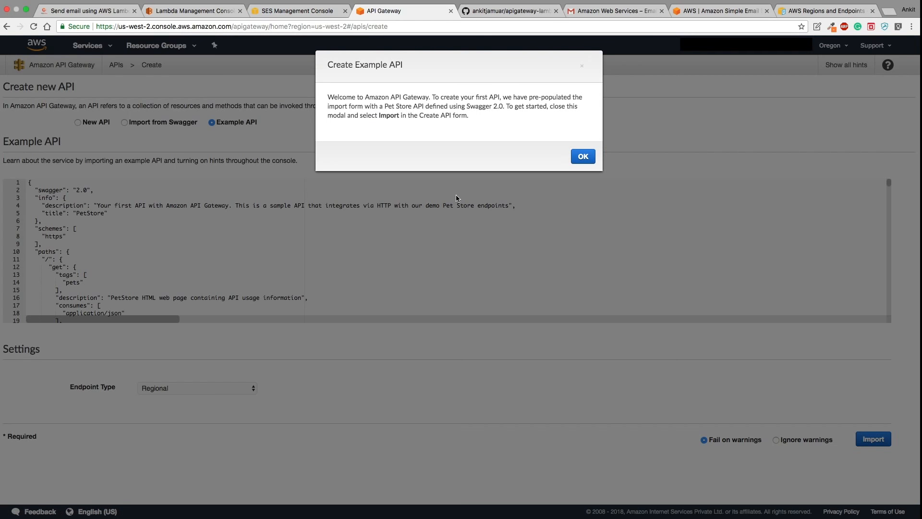
left_click(583, 156)
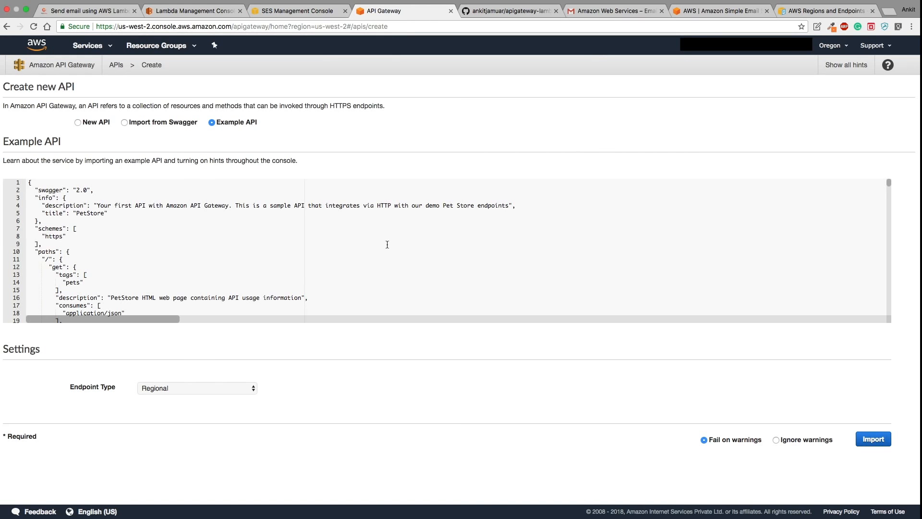
scroll(197, 251, "down", 5)
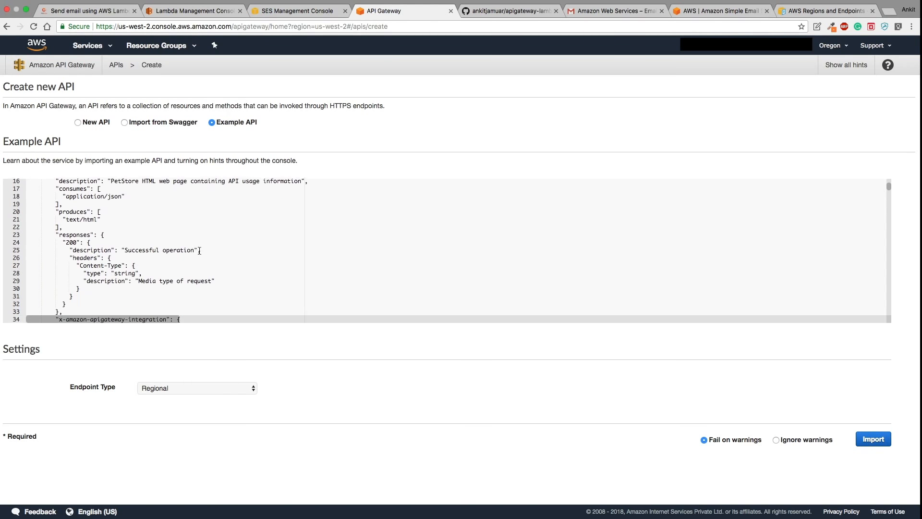
scroll(192, 216, "up", 5)
scroll(187, 192, "right", 1)
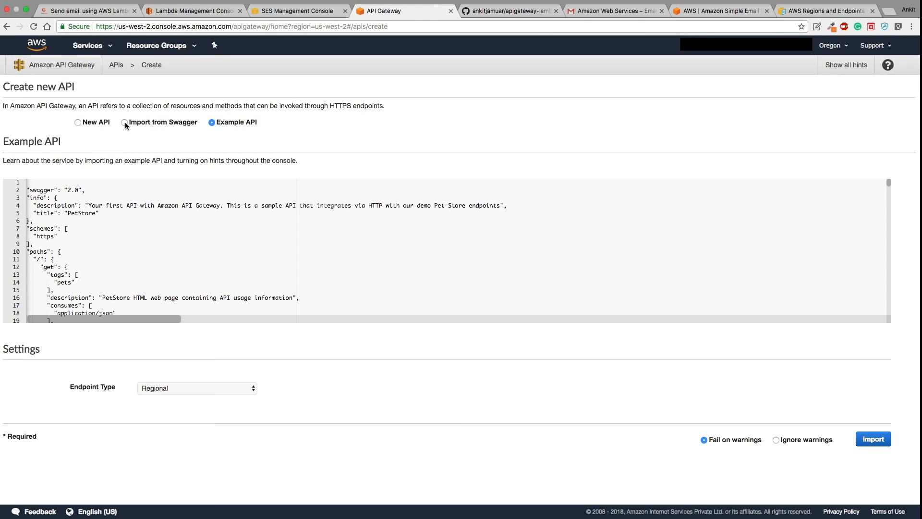
- Create a New API named MeshCookieTEst, keeping the Regional endpoint type
left_click(78, 123)
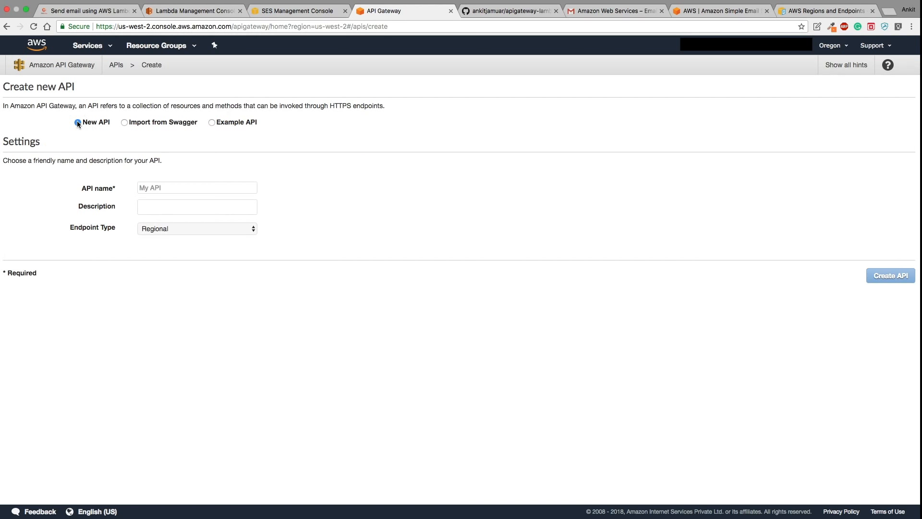
left_click(171, 188)
type("MeshC")
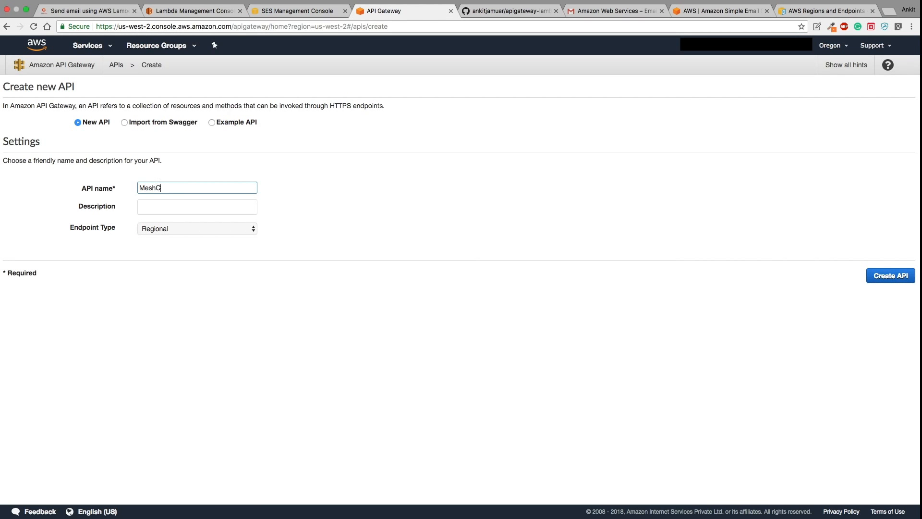
type("ookieTEst")
left_click(169, 229)
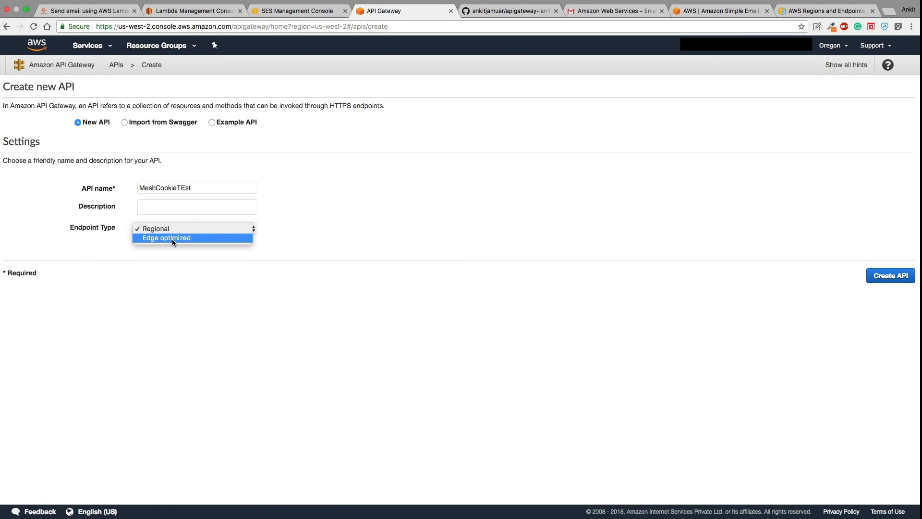
left_click(304, 221)
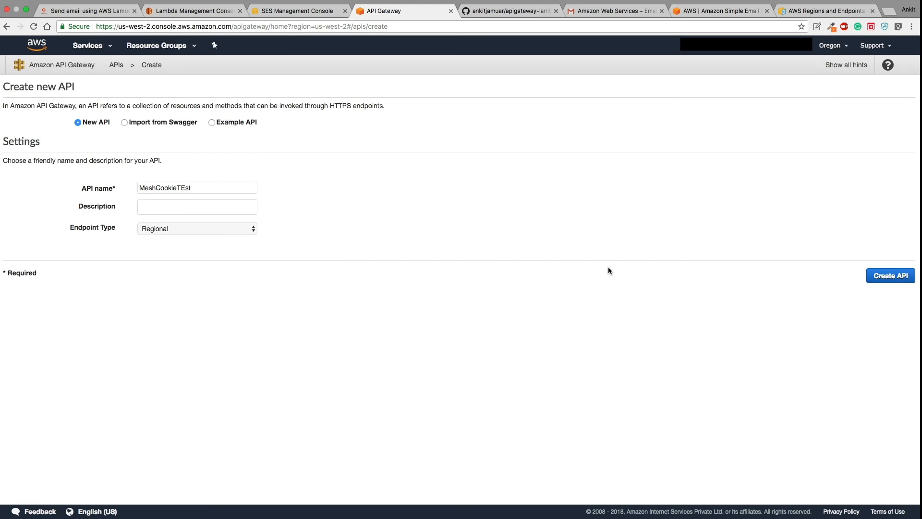
left_click(881, 277)
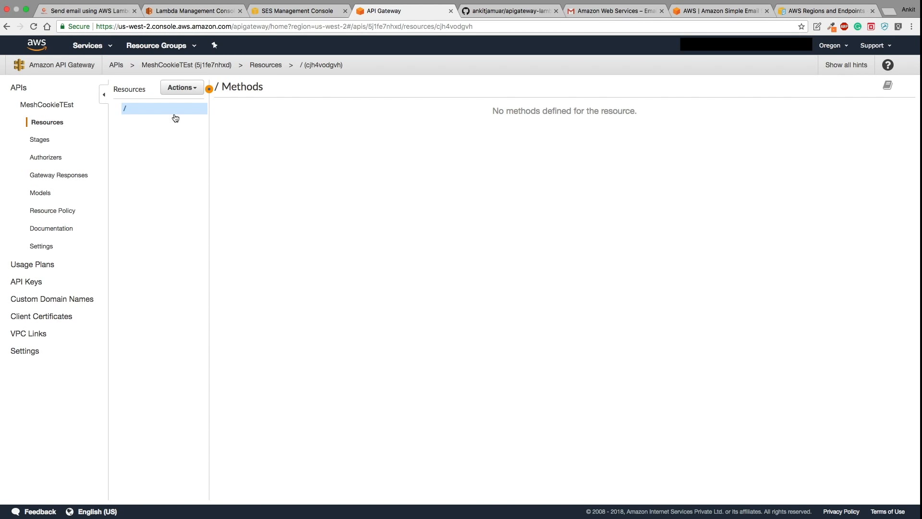
- Create a POST method under the / root resource of MeshCookieTEst
left_click(191, 93)
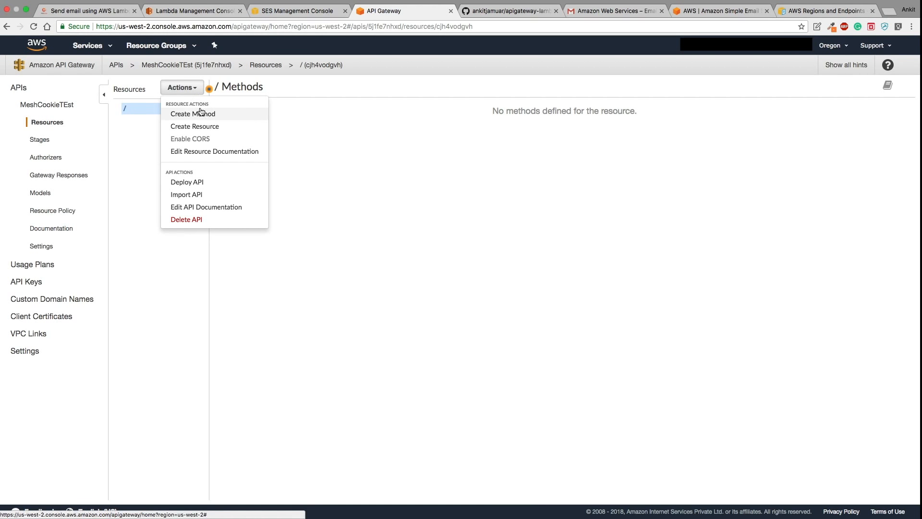
left_click(200, 114)
left_click(154, 119)
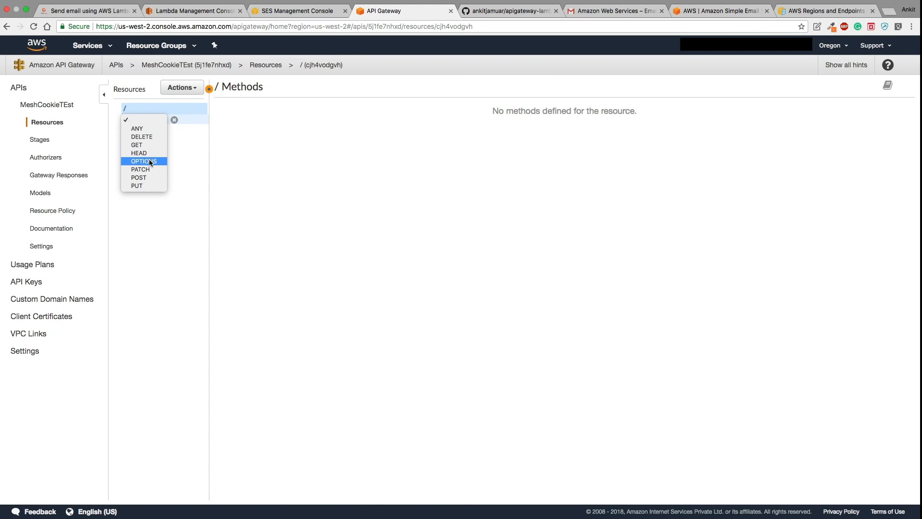
left_click(144, 177)
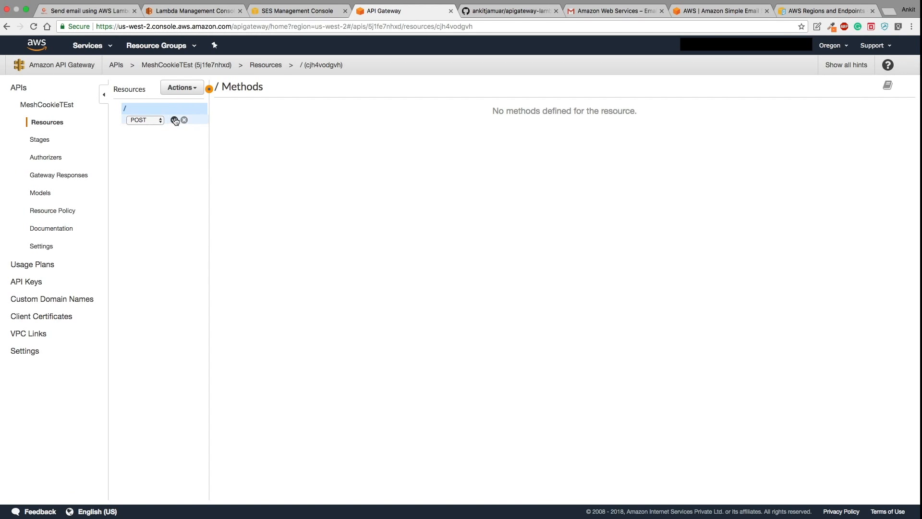
left_click(175, 120)
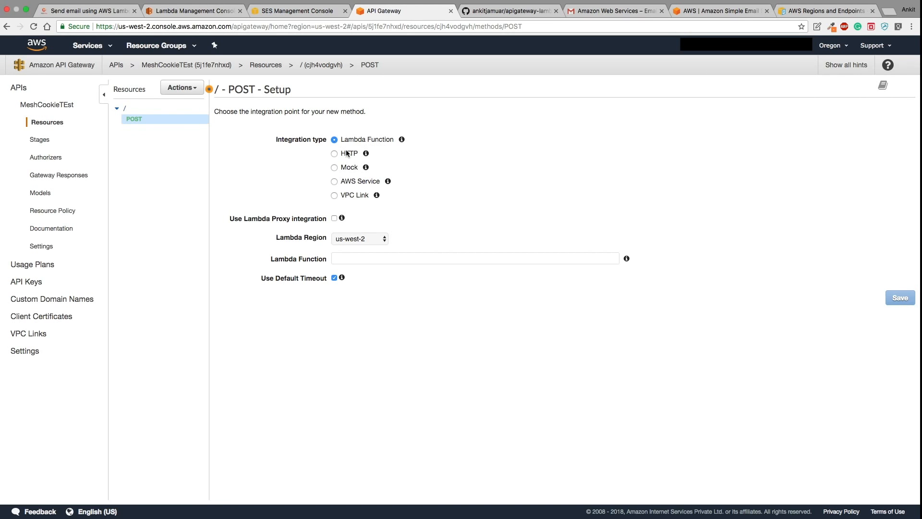
- Review the HTTP, Mock, AWS Service and VPC Link options, then choose Lambda Function integration
left_click(335, 153)
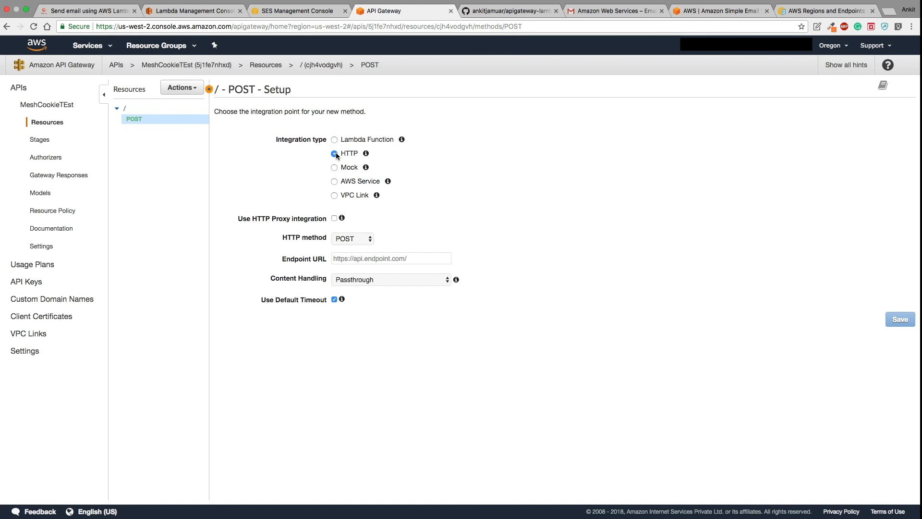
left_click(335, 168)
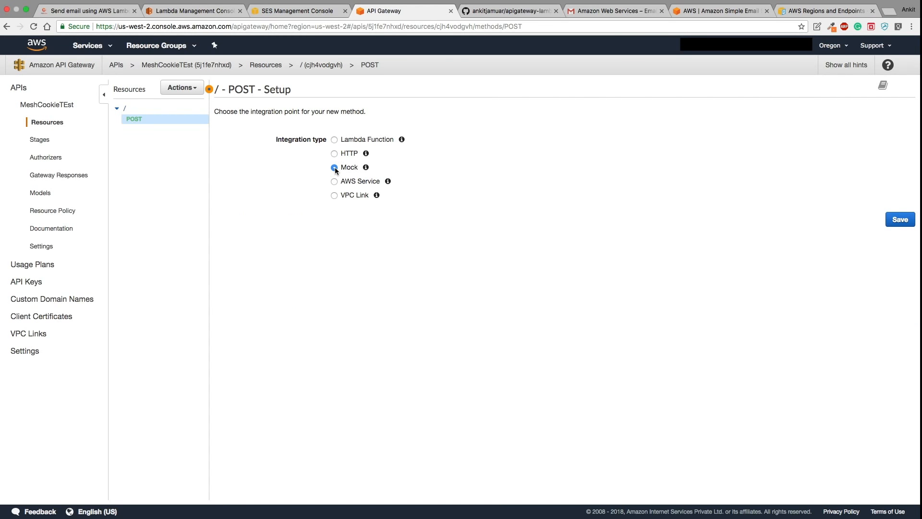
left_click(334, 182)
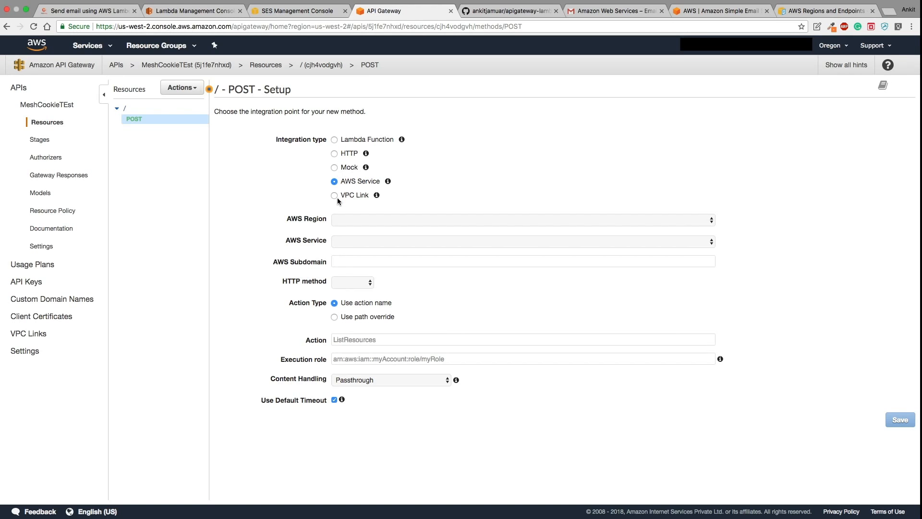
left_click(335, 196)
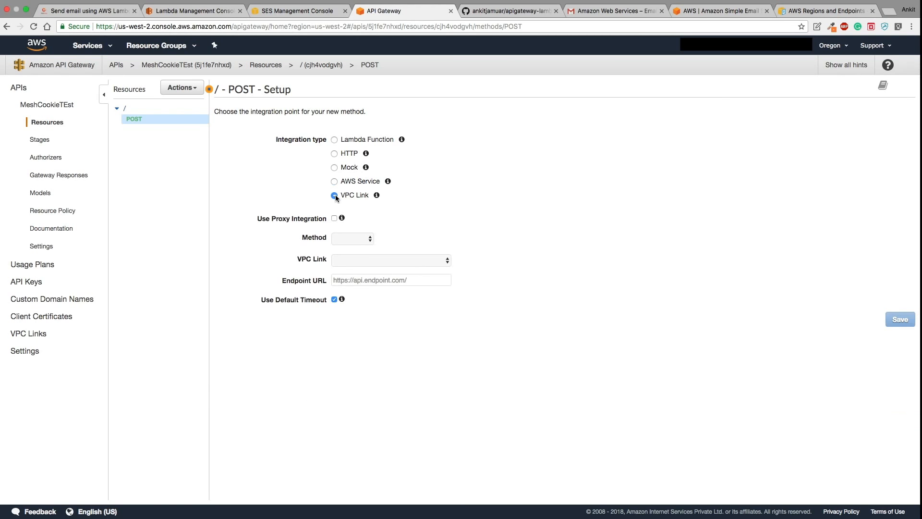
left_click(334, 141)
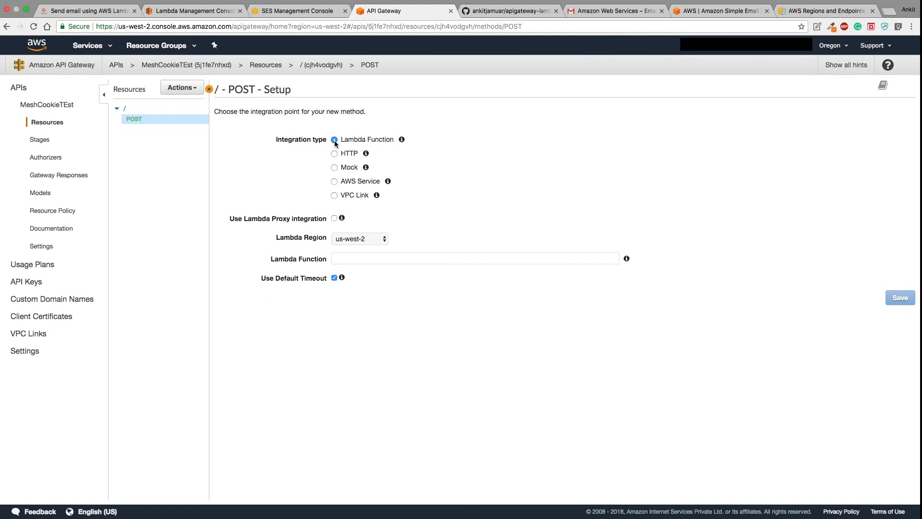
- Integrate POST with sendEmail in us-west-2, save, and grant API Gateway invoke permission
left_click(359, 243)
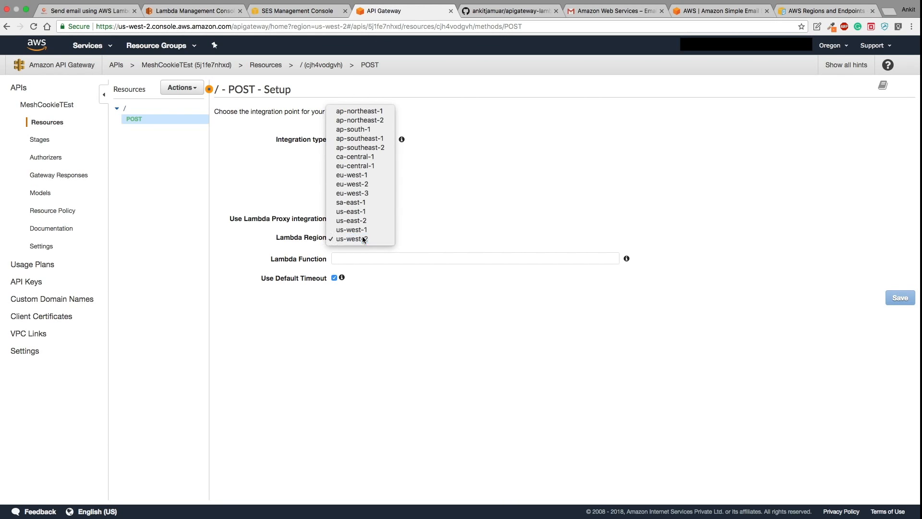
left_click(355, 239)
left_click(352, 261)
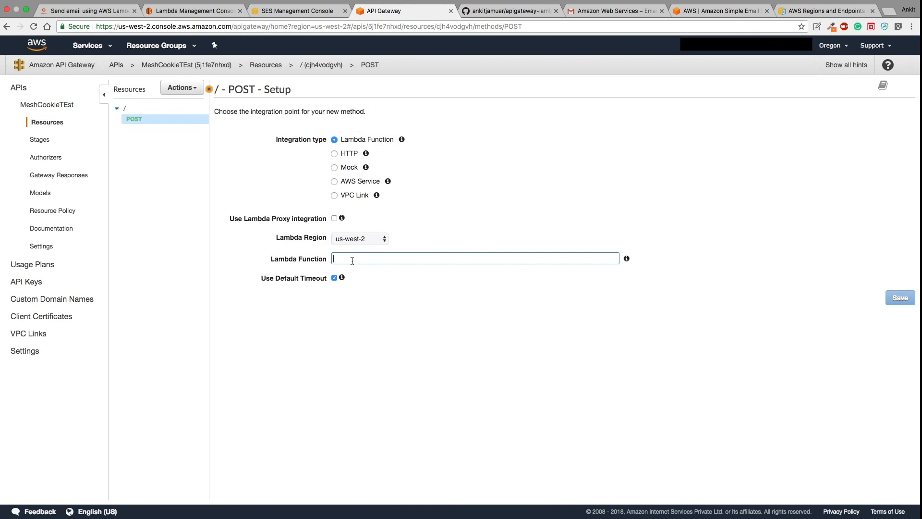
type("sen")
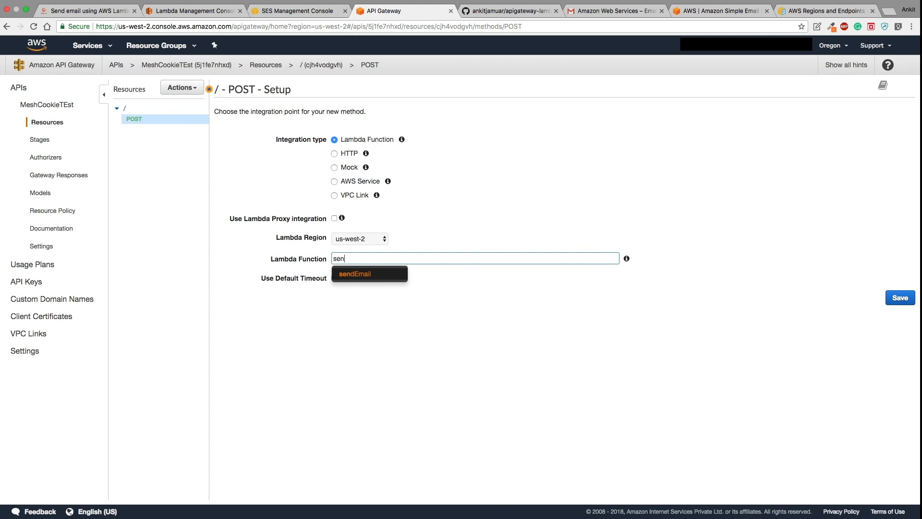
left_click(358, 274)
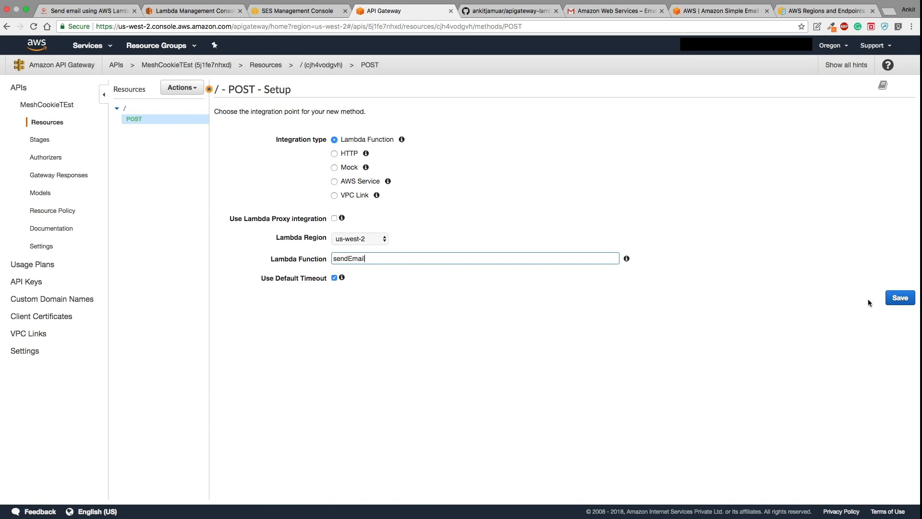
left_click(905, 299)
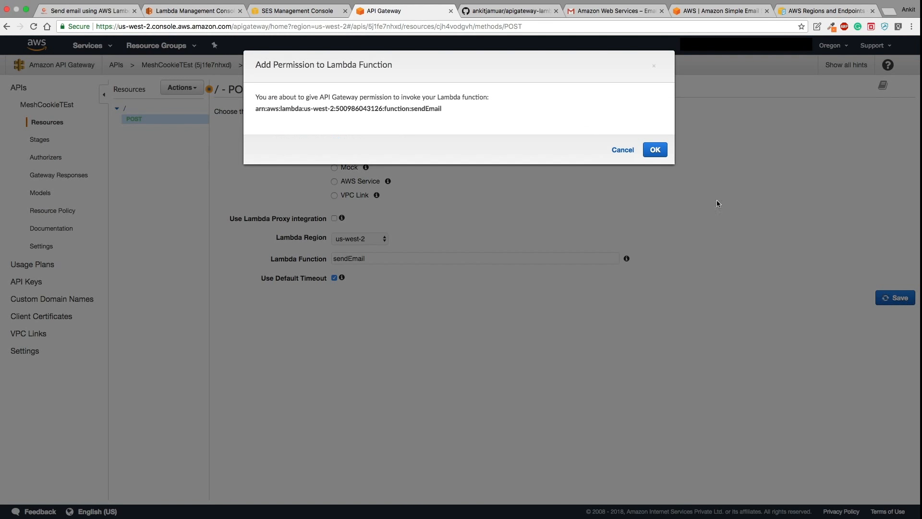
left_click(655, 149)
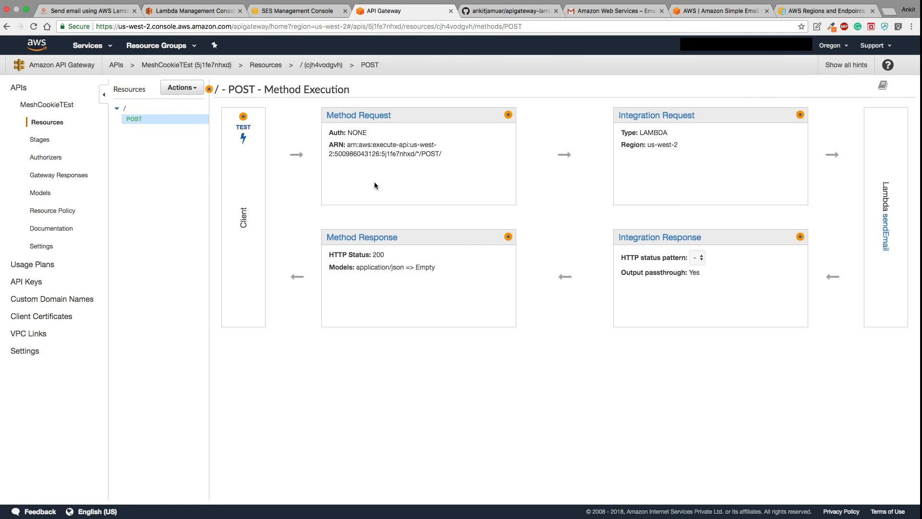
- Open the POST test page, then return to Method Execution and check its Auth: NONE setting
left_click(244, 139)
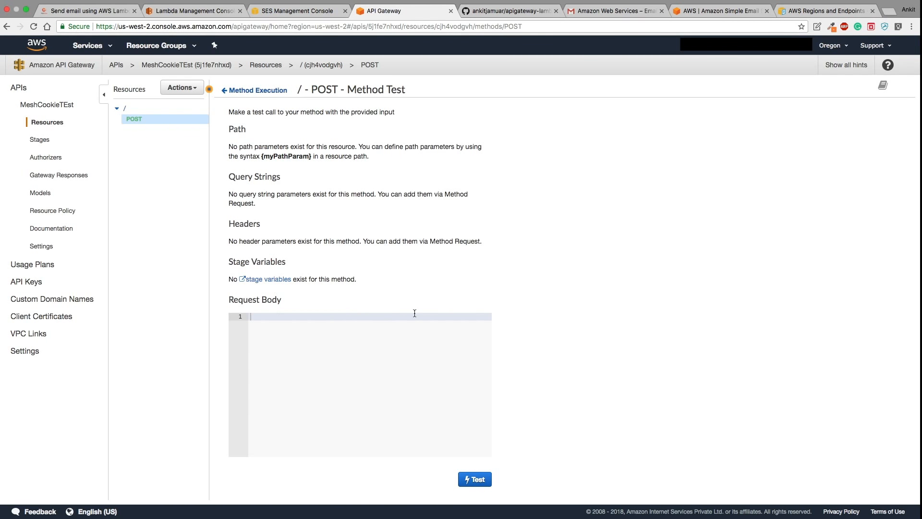
left_click(257, 91)
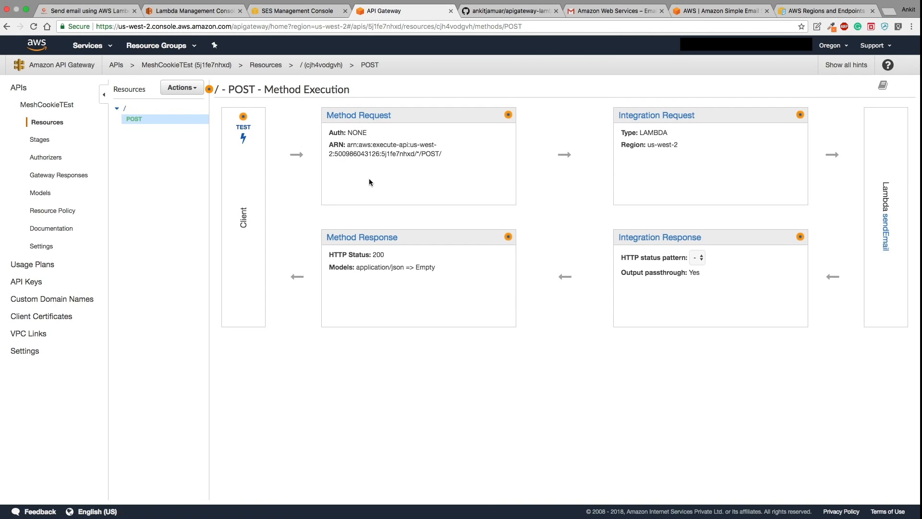
left_click_drag(326, 132, 371, 135)
left_click(374, 135)
- Inspect the HTTP status pattern choices and open the API Actions list
left_click(699, 259)
left_click(728, 269)
left_click(183, 88)
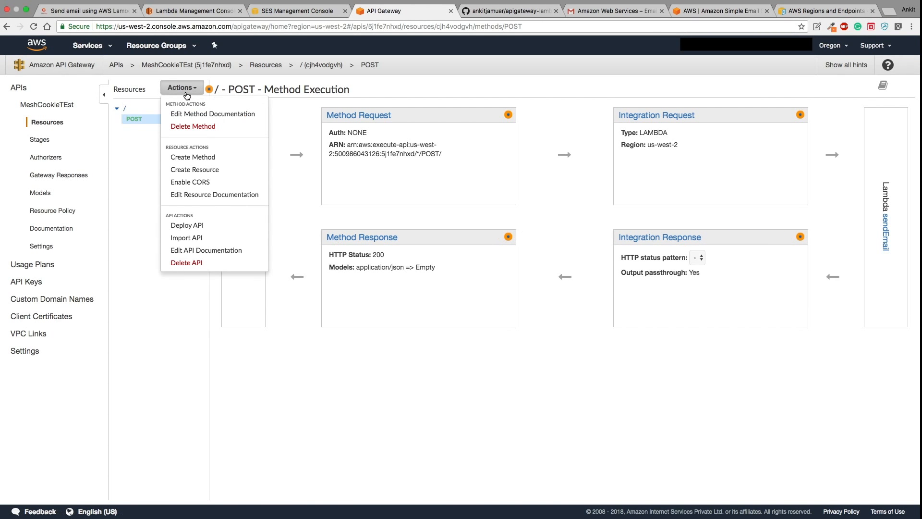
- Deploy the API to a [New Stage] with the stage name PRODUCTION
left_click(208, 228)
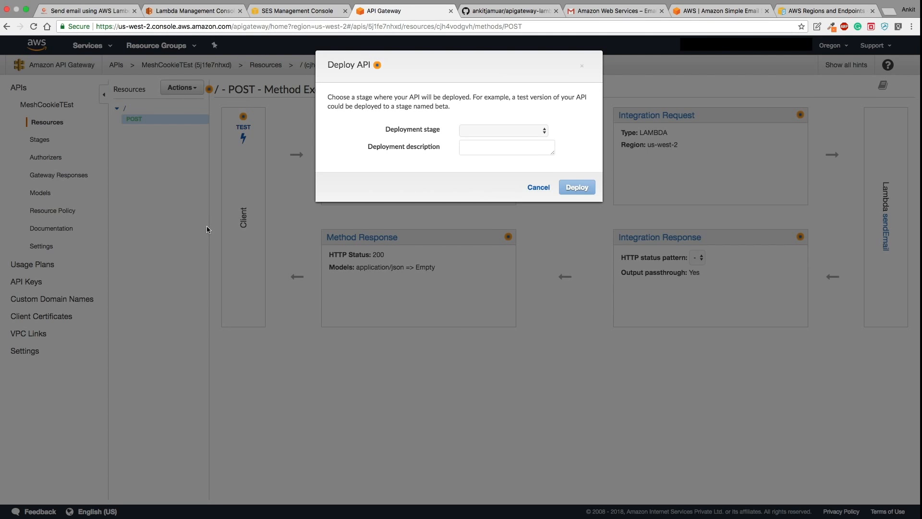
left_click(462, 130)
left_click(480, 139)
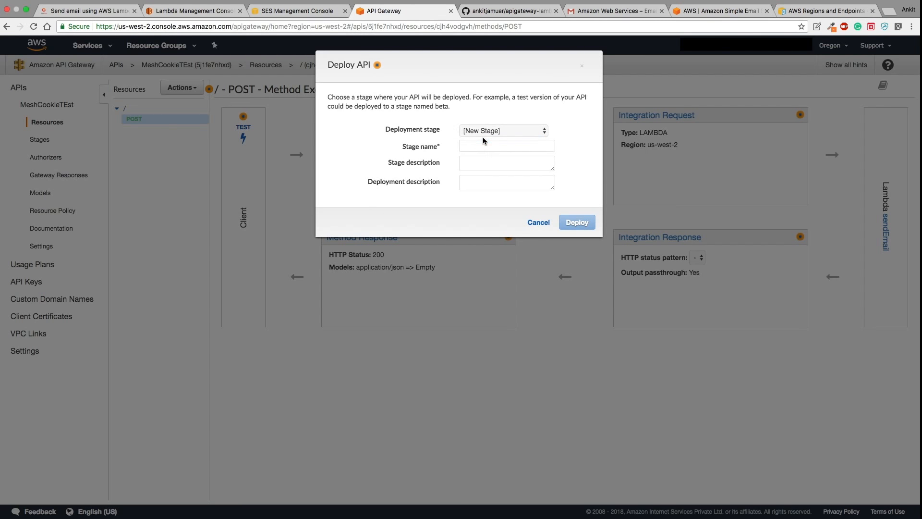
left_click(480, 151)
type("PROD")
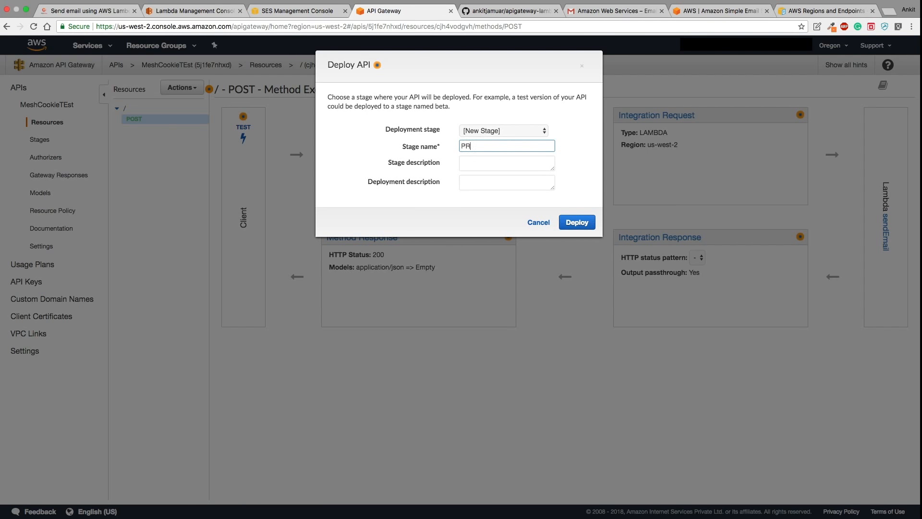
type("UCTION")
- Deploy MeshCookieTEst to PRODUCTION and view the stage's invoke URL in a new browser tab
left_click(577, 222)
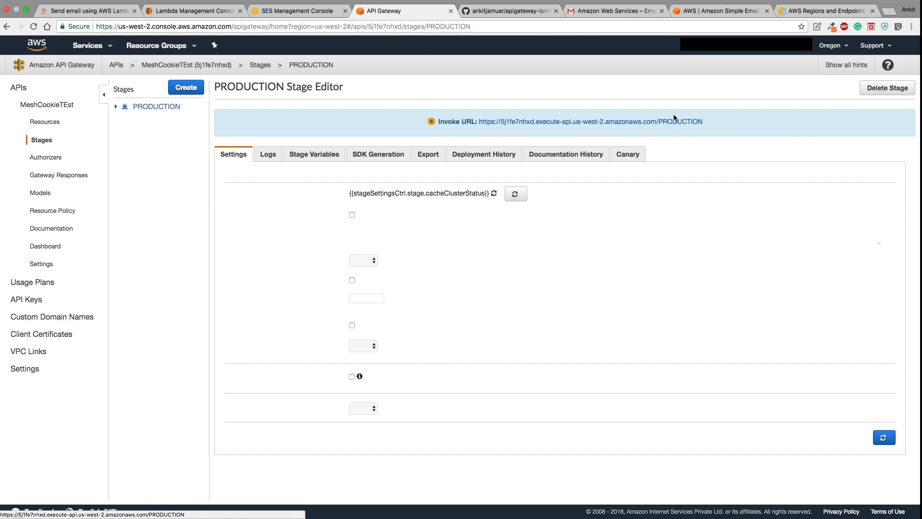
left_click_drag(706, 119, 476, 122)
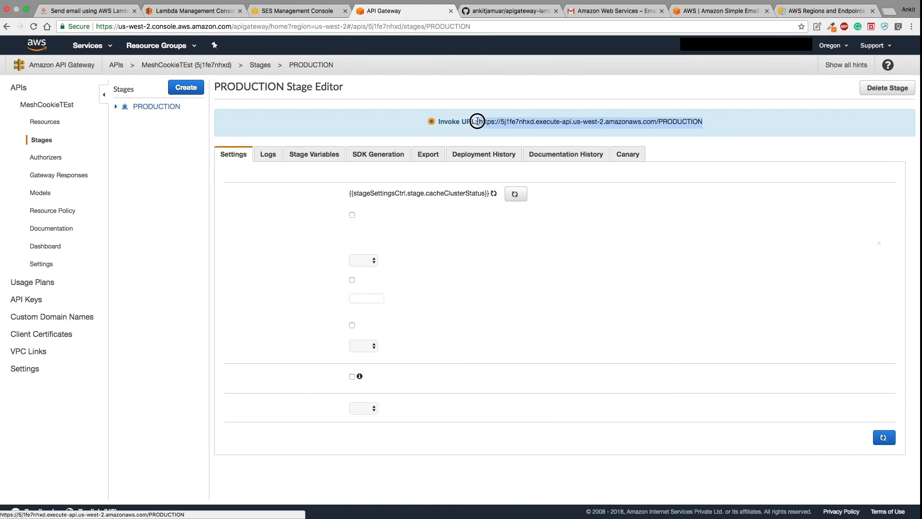
right_click(681, 126)
left_click(691, 128)
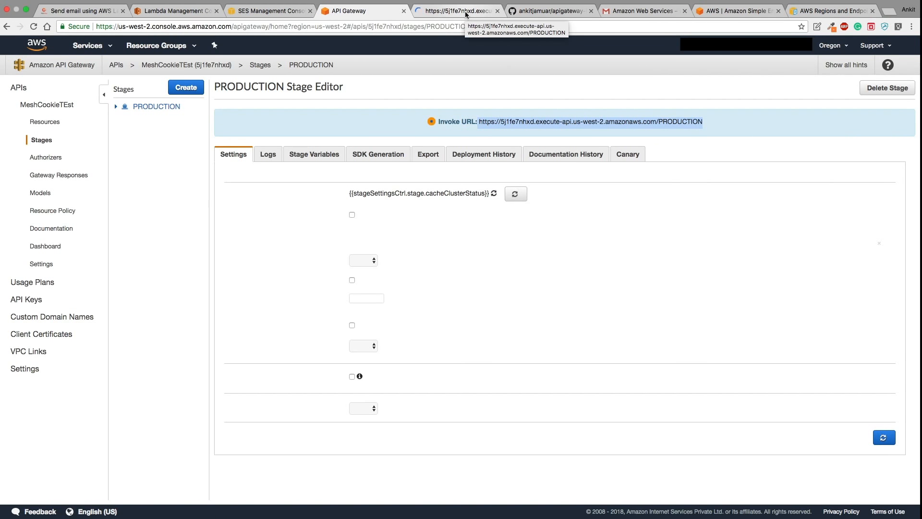
left_click(465, 13)
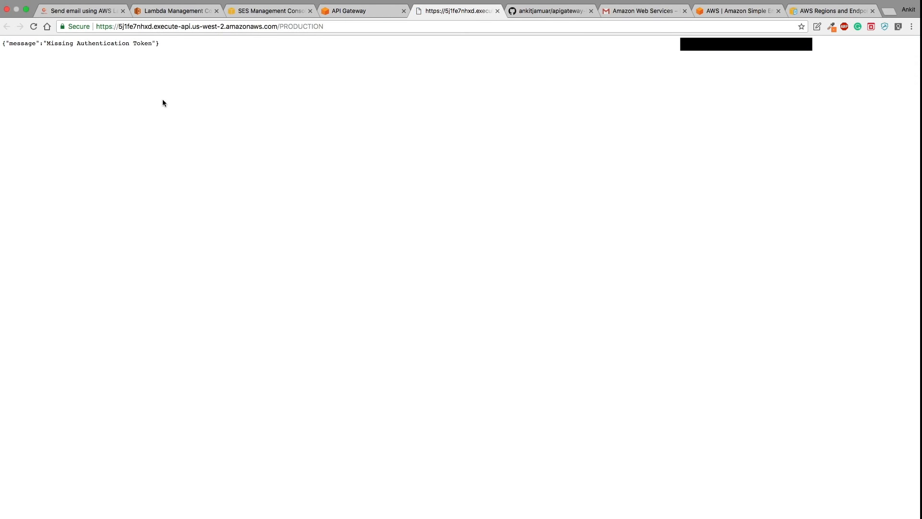
- Note the 'Missing Authentication Token' response, then close that invoke URL tab
left_click_drag(161, 44, 20, 45)
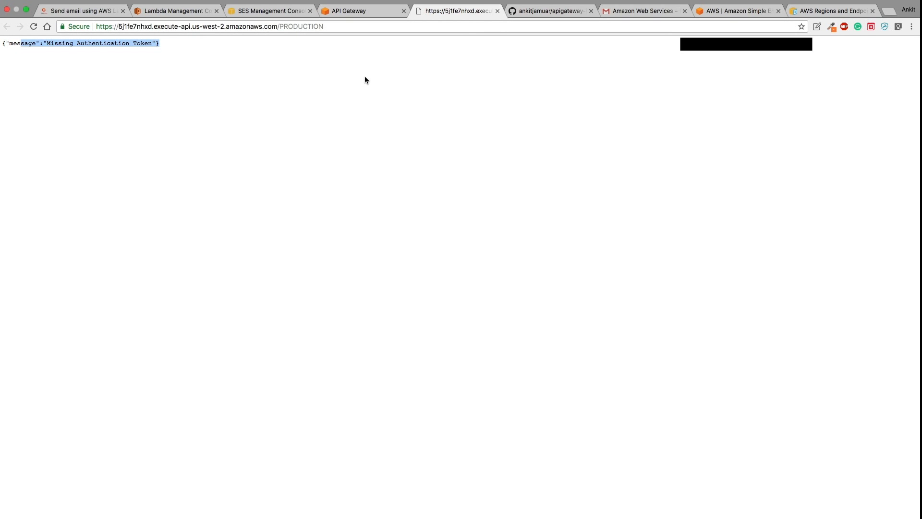
left_click(498, 11)
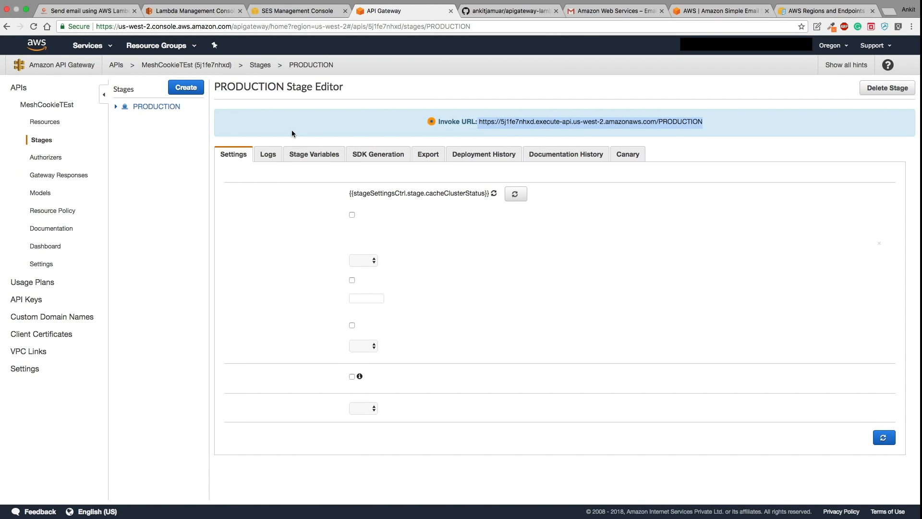
- Look over the PRODUCTION stage's Logs, Stage Variables and SDK Generation tabs
left_click(270, 158)
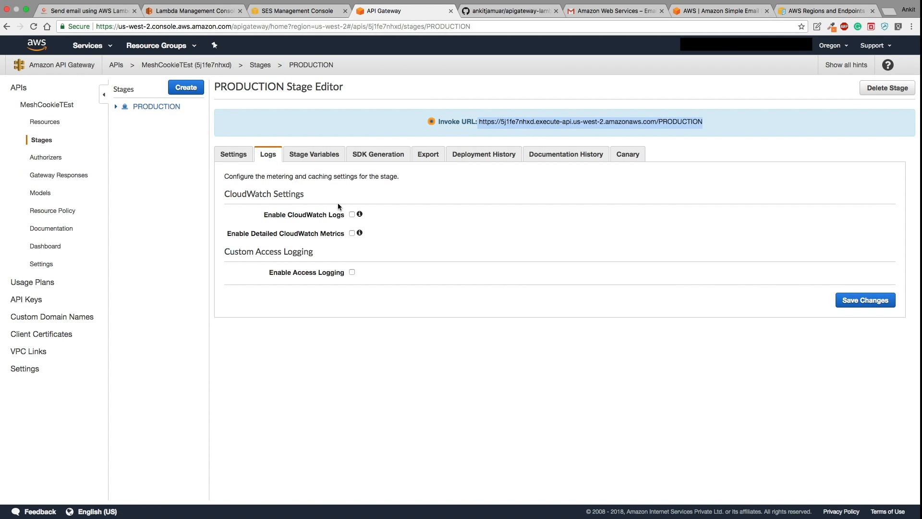
left_click(326, 156)
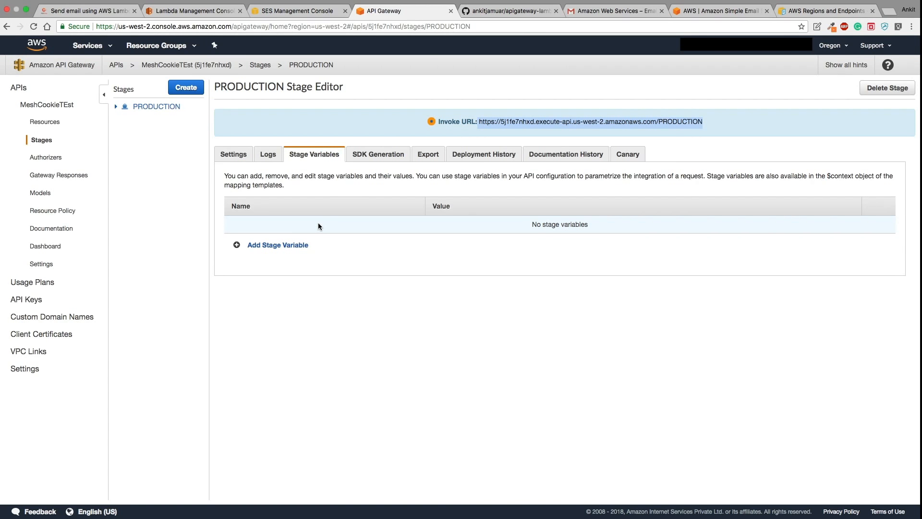
left_click(384, 155)
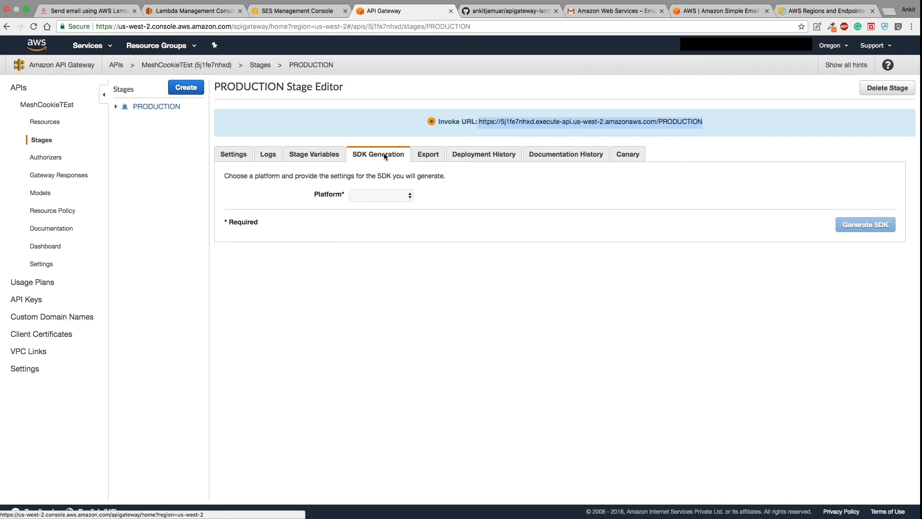
- Set the SDK platform to JavaScript instead of Android and generate the SDK zip
left_click(394, 190)
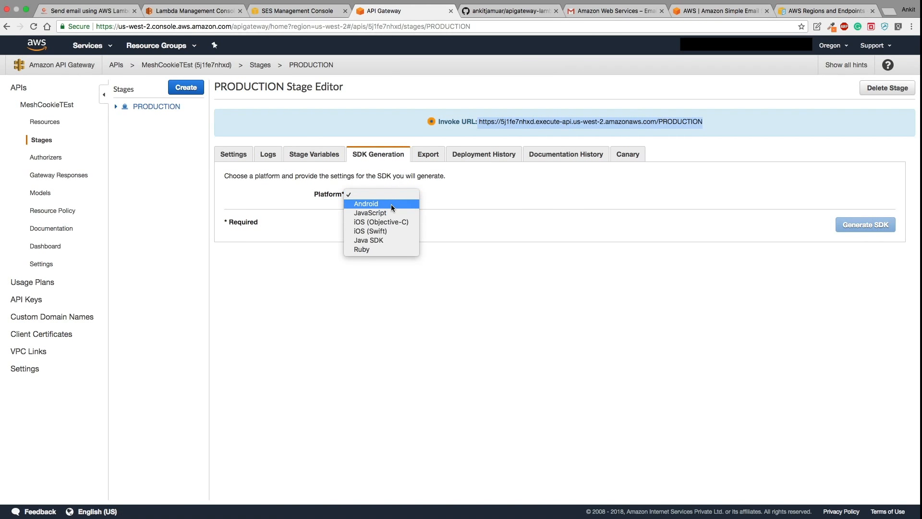
left_click(391, 204)
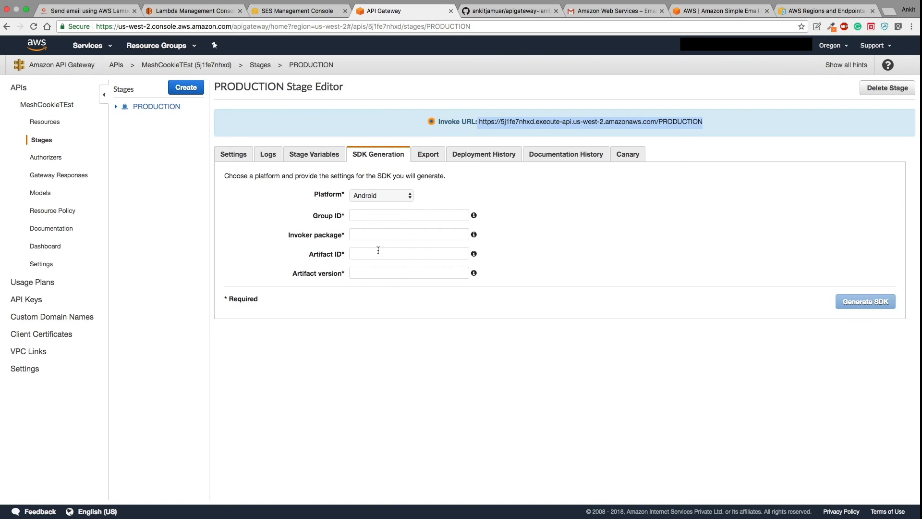
left_click(373, 196)
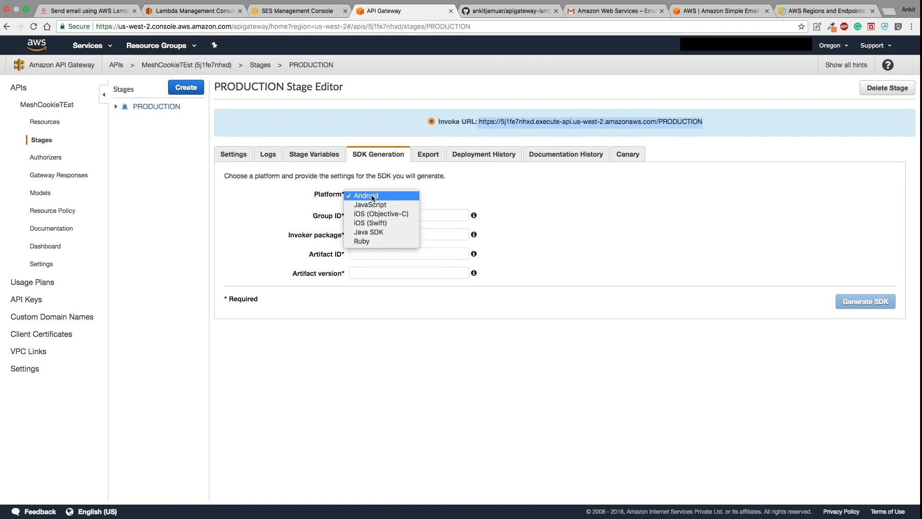
left_click(374, 204)
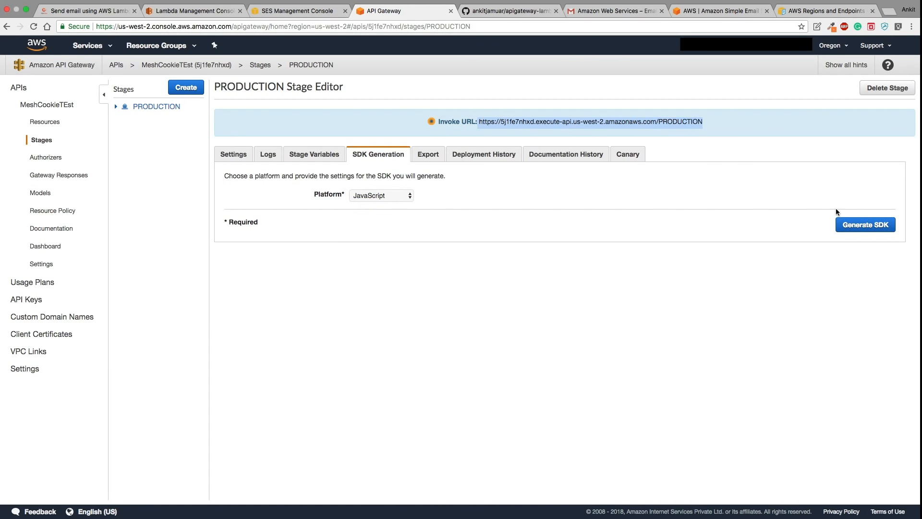
left_click(848, 226)
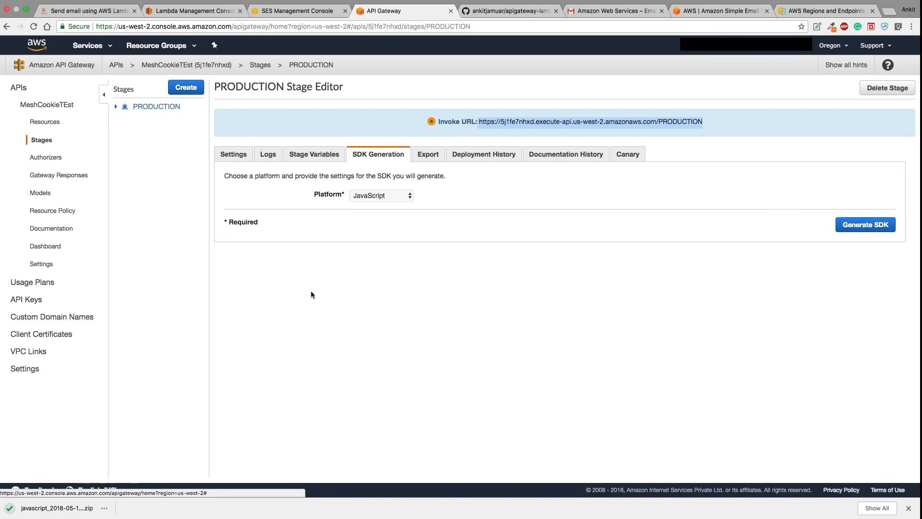
- Review PRODUCTION's Export, Deployment History (May 19, 2018 deployment), Documentation History and Canary tabs
left_click(420, 154)
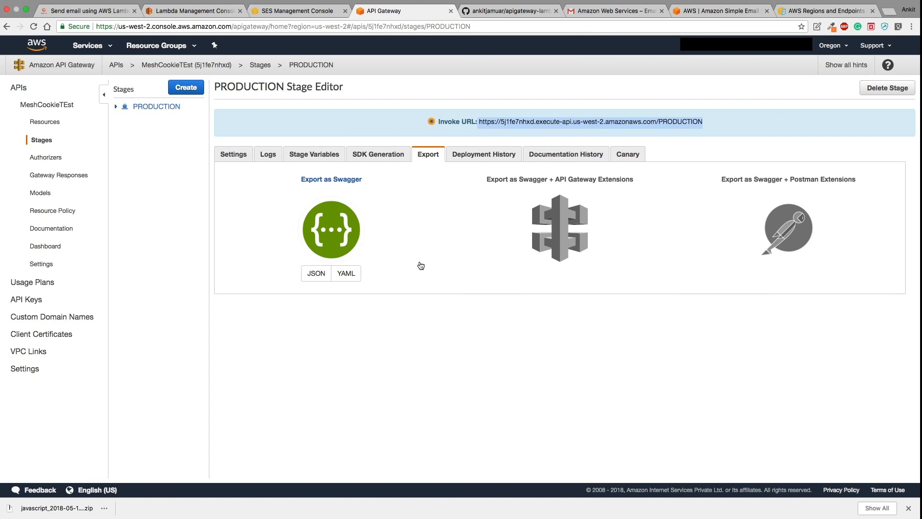
mouse_move(749, 226)
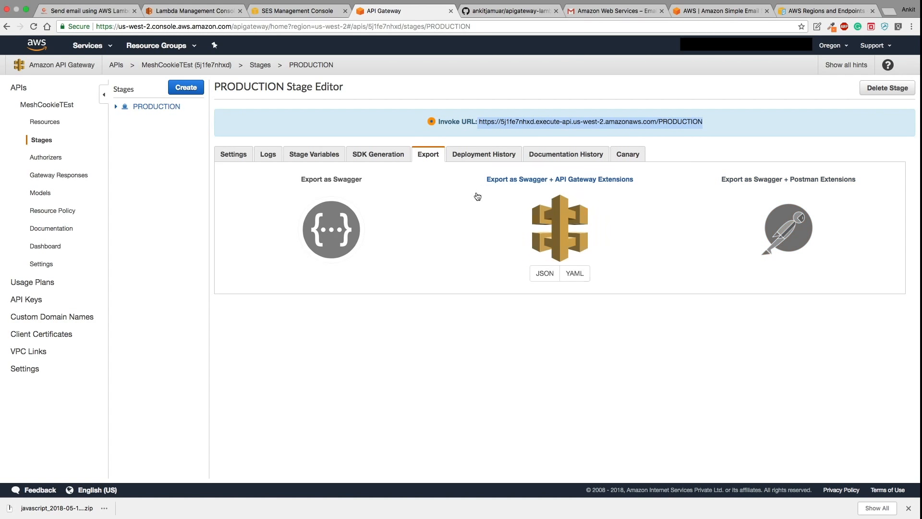
left_click(476, 155)
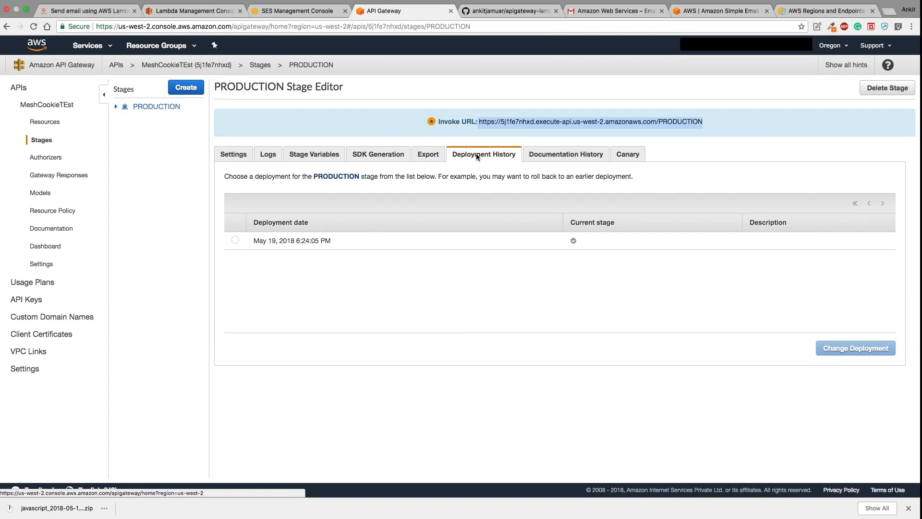
left_click(412, 248)
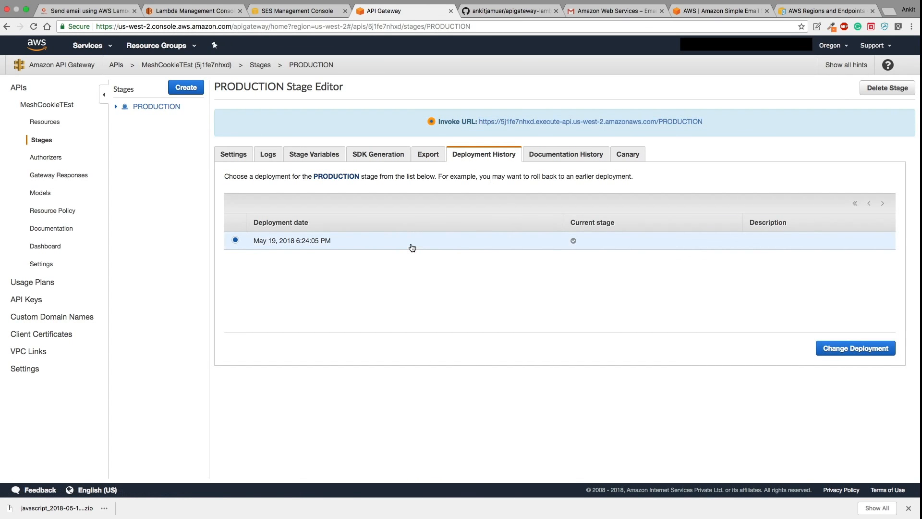
left_click(553, 161)
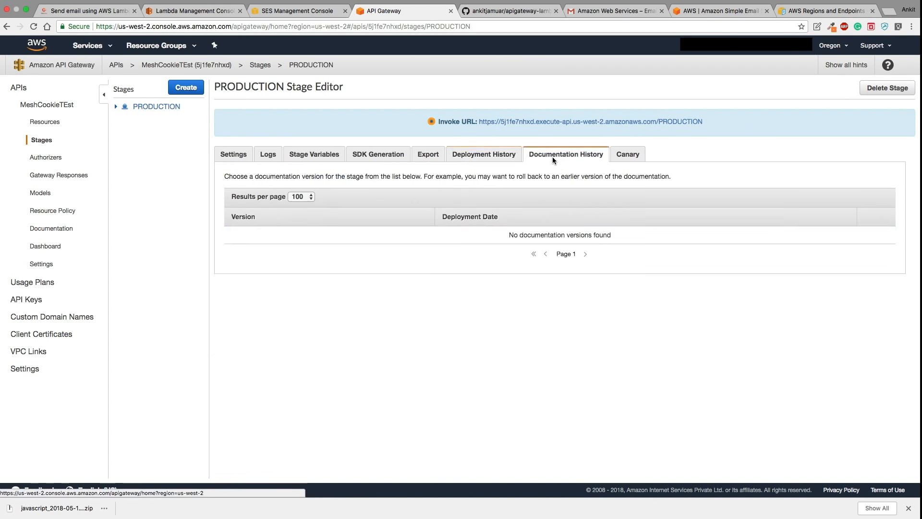
left_click(634, 162)
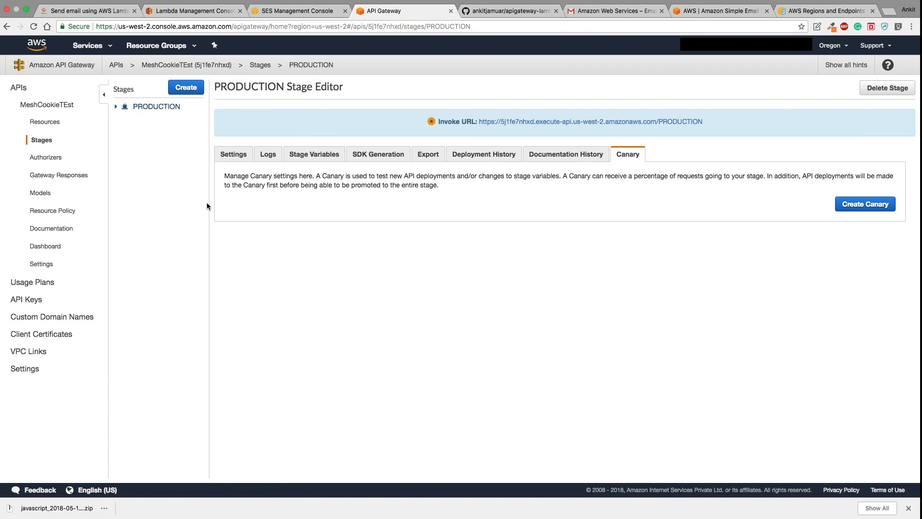
- Inspect the POST method under the PRODUCTION stage, then go back to the API's Resources
left_click(116, 107)
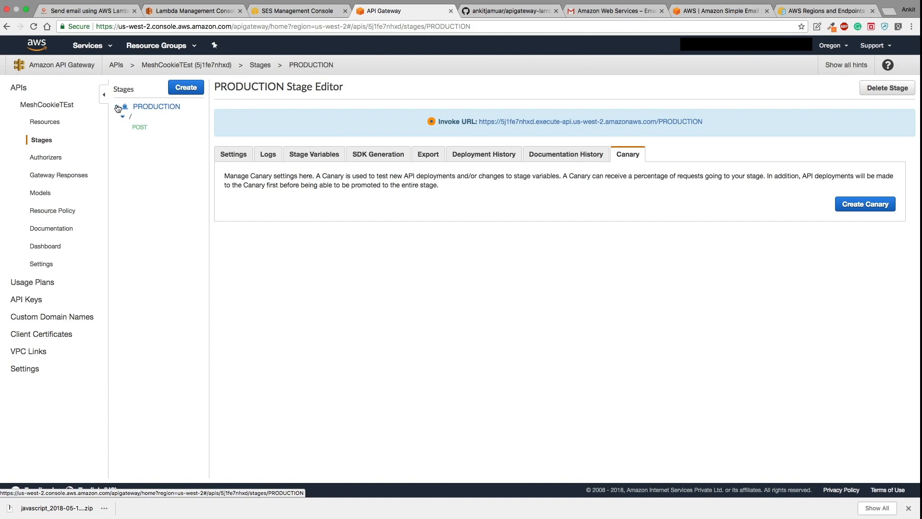
left_click(142, 127)
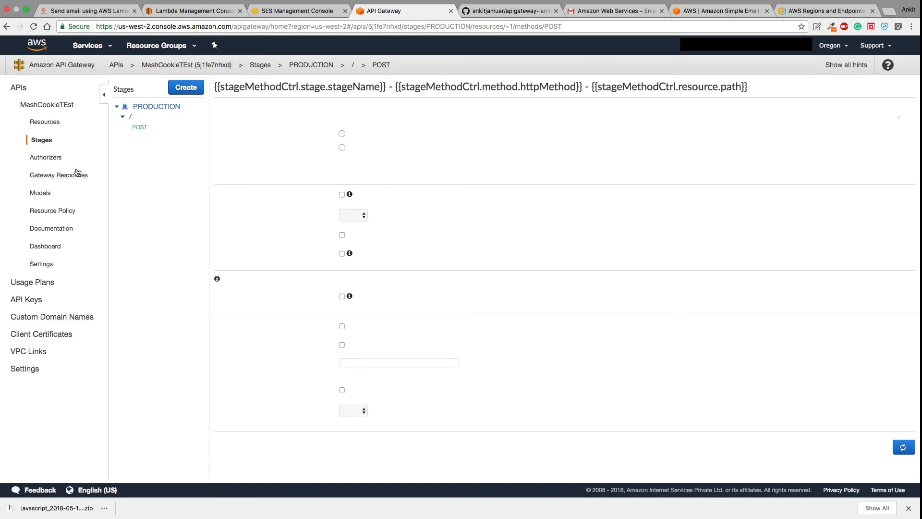
left_click(45, 122)
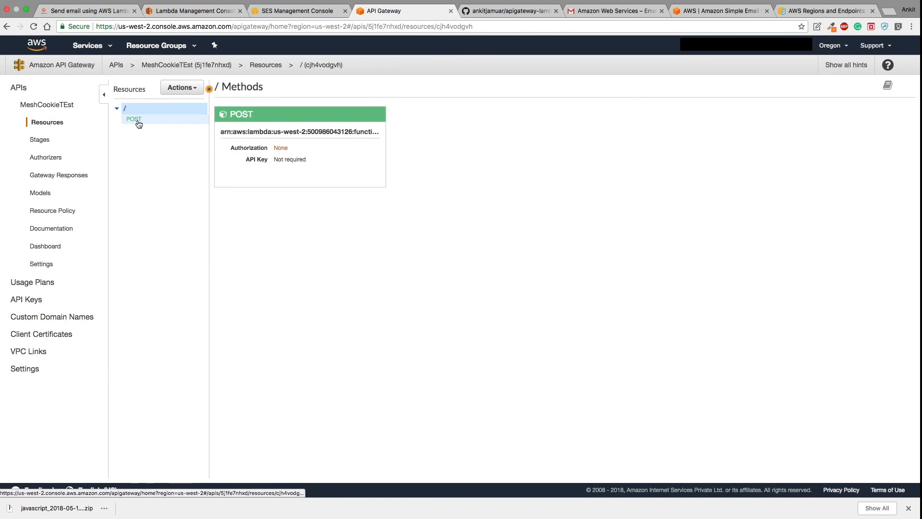
left_click(42, 140)
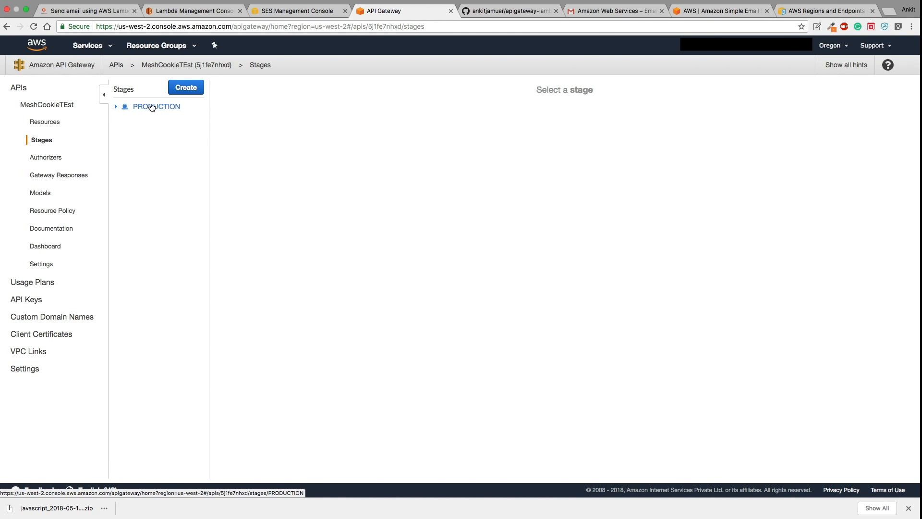
left_click(186, 86)
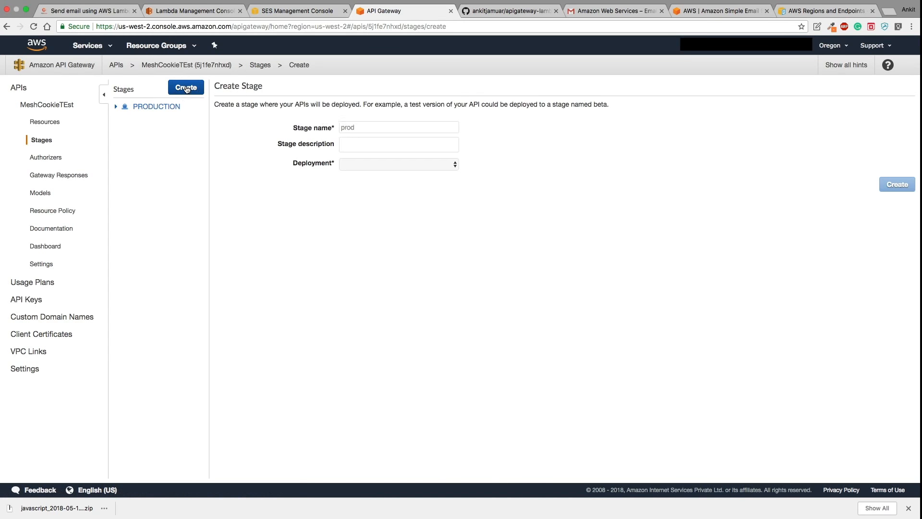
left_click(364, 127)
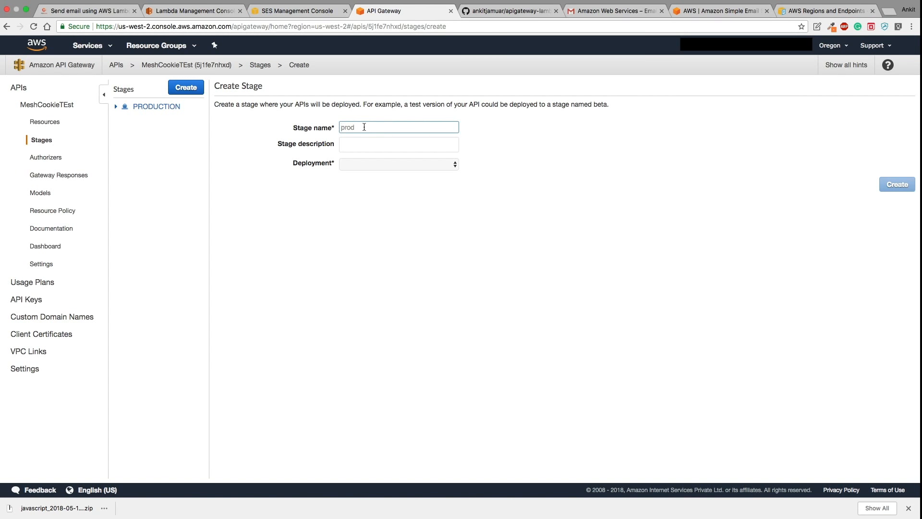
left_click(412, 165)
left_click(396, 172)
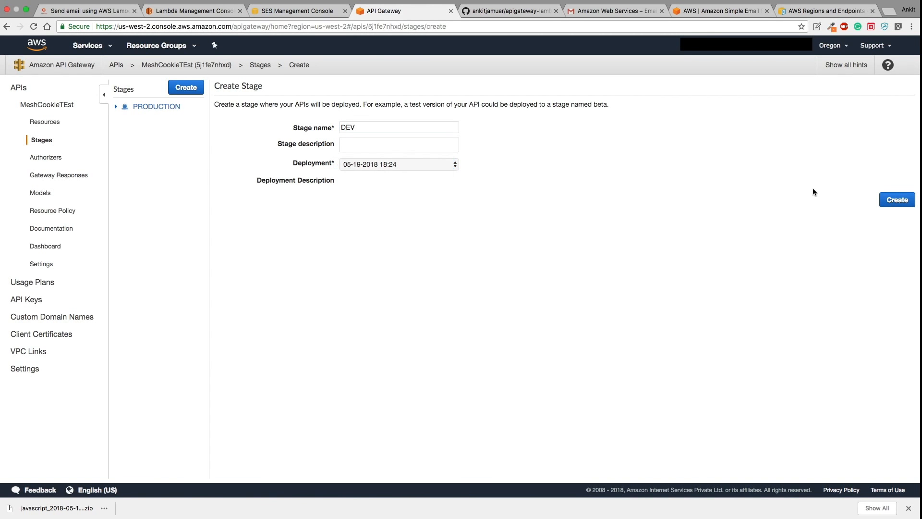
left_click(896, 201)
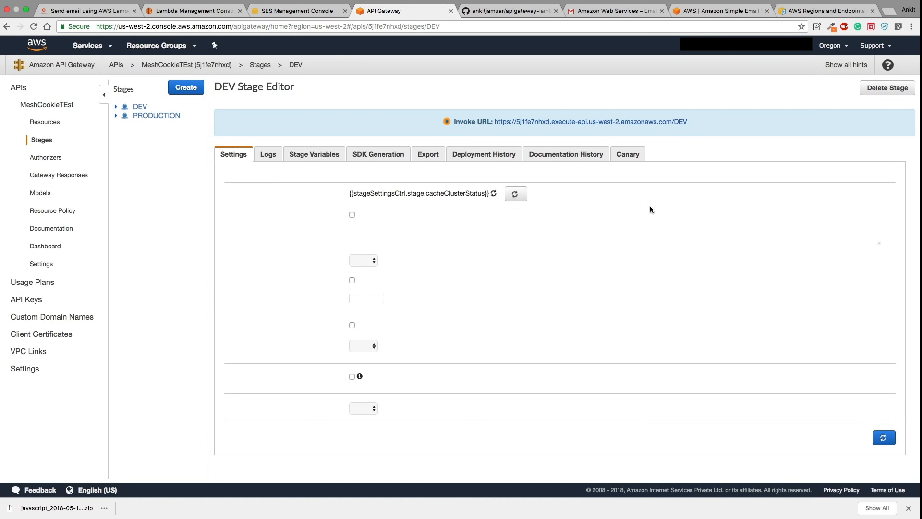
- Review the API's Authorizers, Gateway Responses (Default 4XX) and Documentation pages
left_click(47, 159)
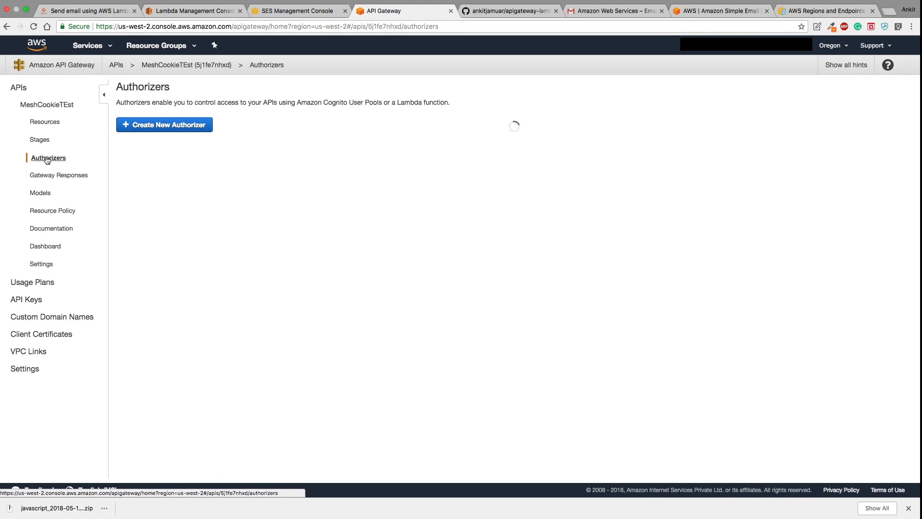
left_click(72, 177)
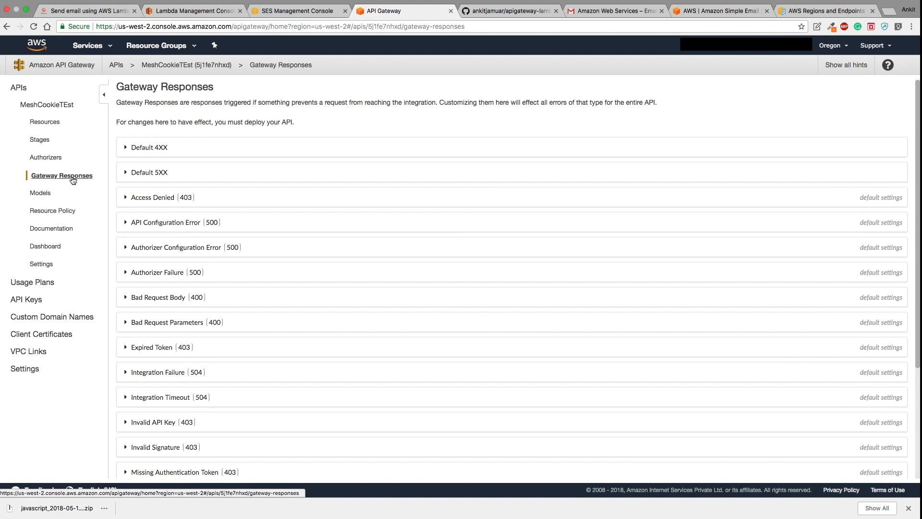
left_click(166, 149)
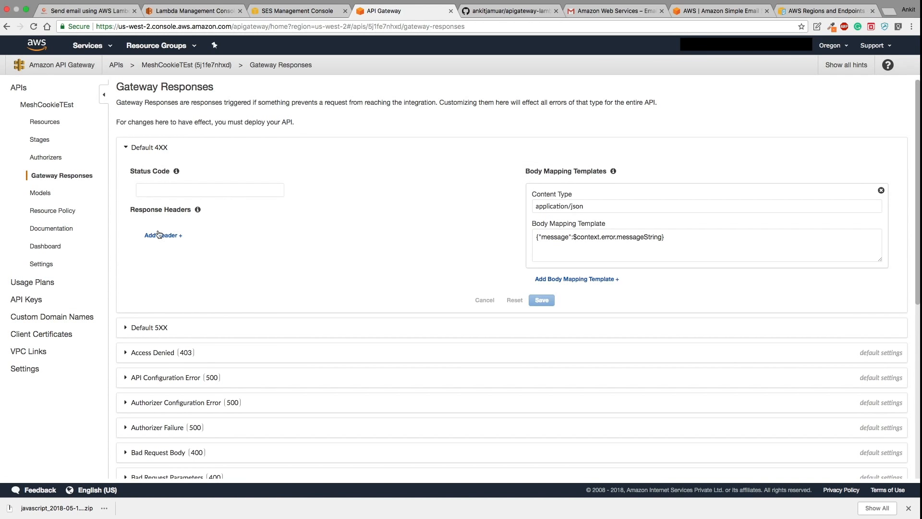
left_click(64, 229)
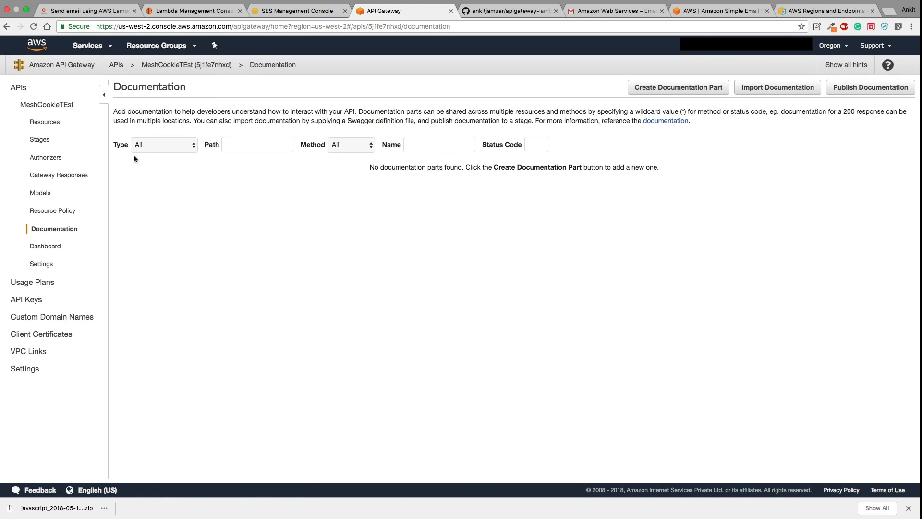
- Open and close the POST method's documentation editor, then view the API's Dashboard
left_click(50, 122)
left_click(137, 119)
left_click(197, 88)
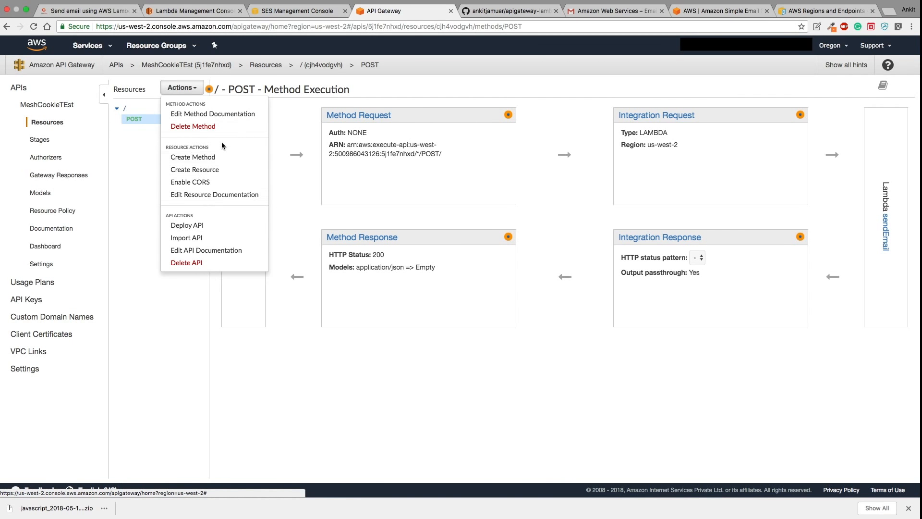
left_click(215, 115)
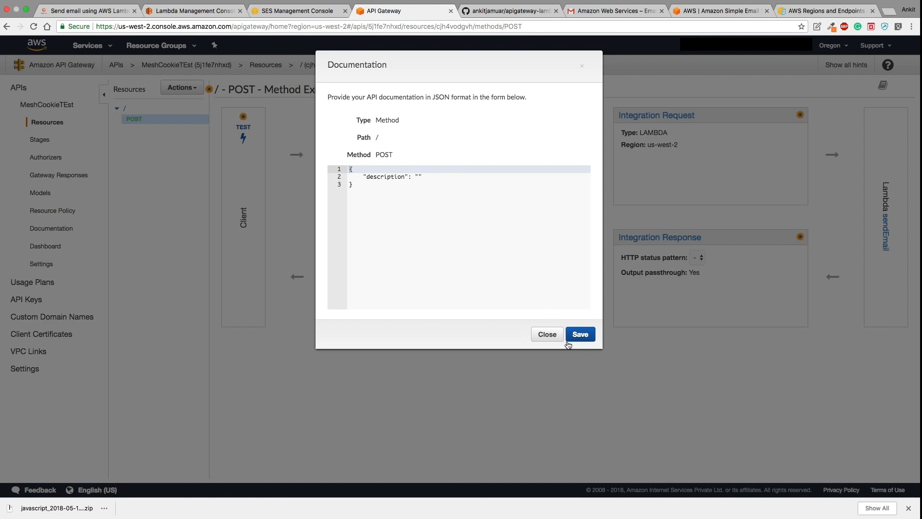
left_click(547, 334)
left_click(49, 249)
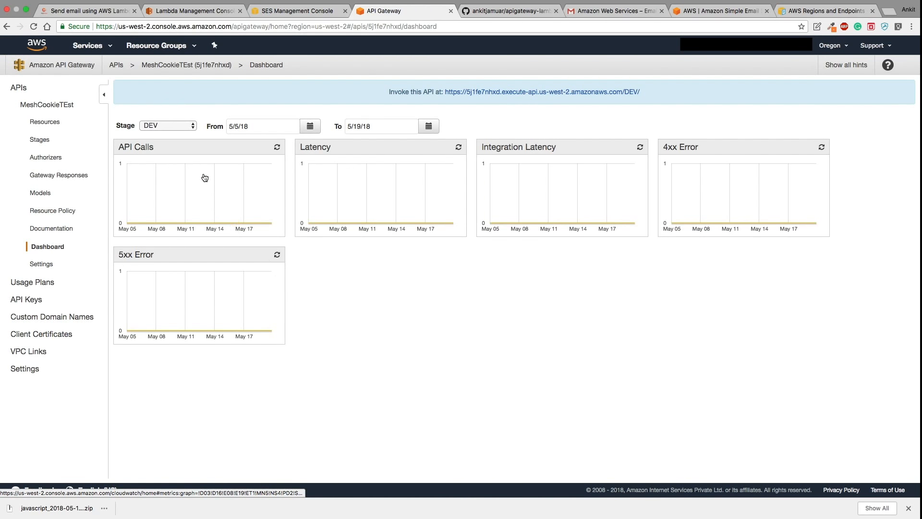
- Show PRODUCTION metrics on the dashboard, keep API Key Source as HEADER, and go to Usage Plans
left_click(194, 128)
left_click(188, 135)
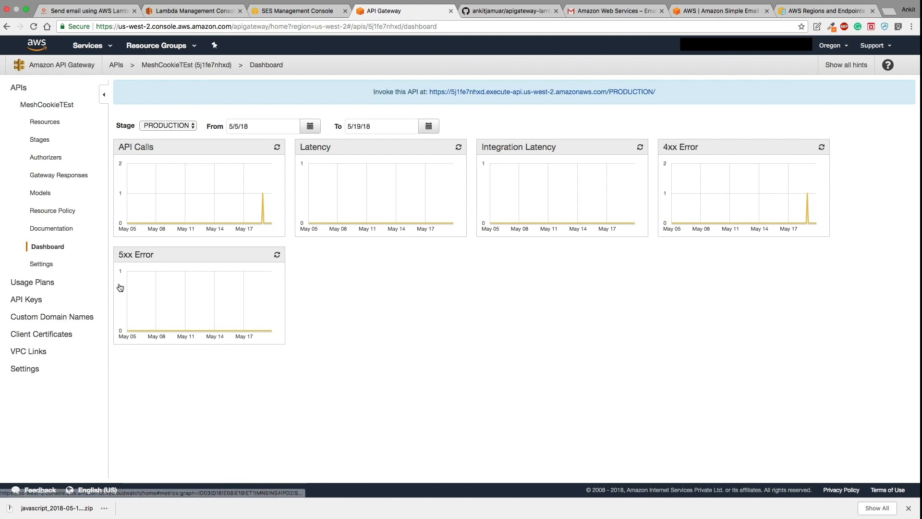
left_click(44, 264)
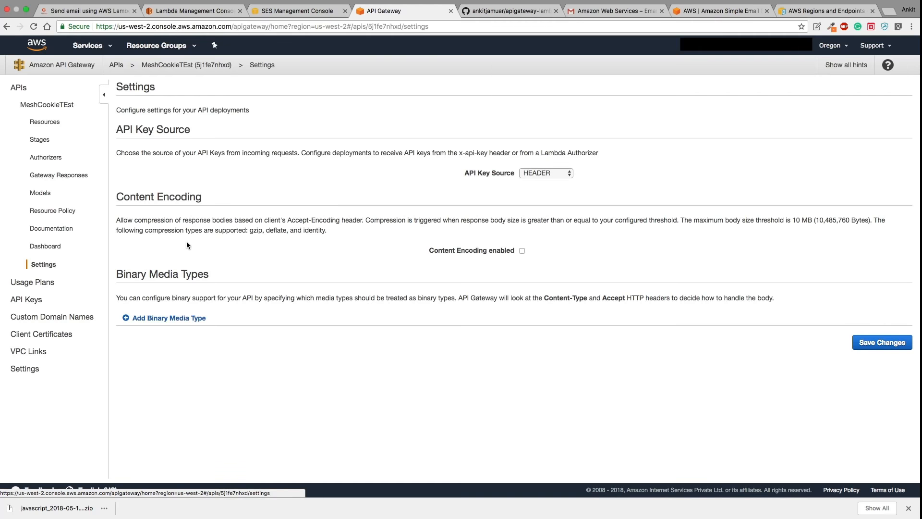
left_click(537, 172)
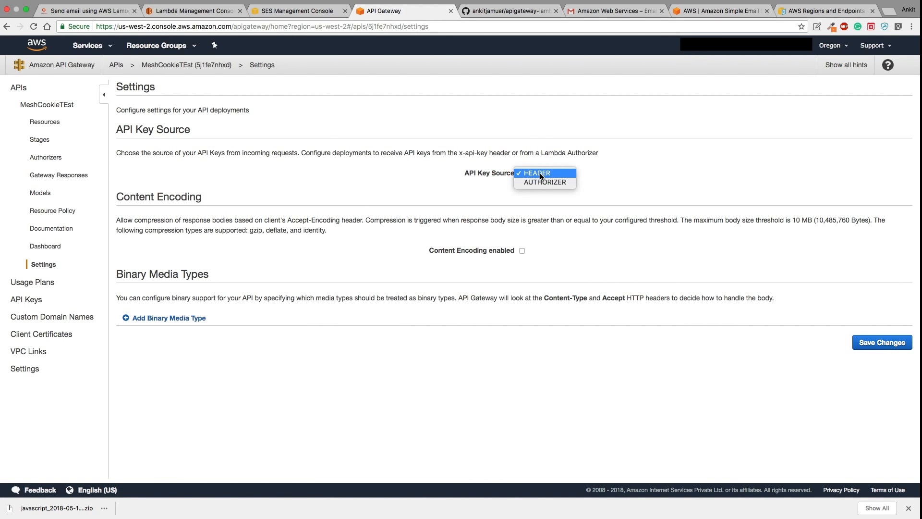
left_click(540, 173)
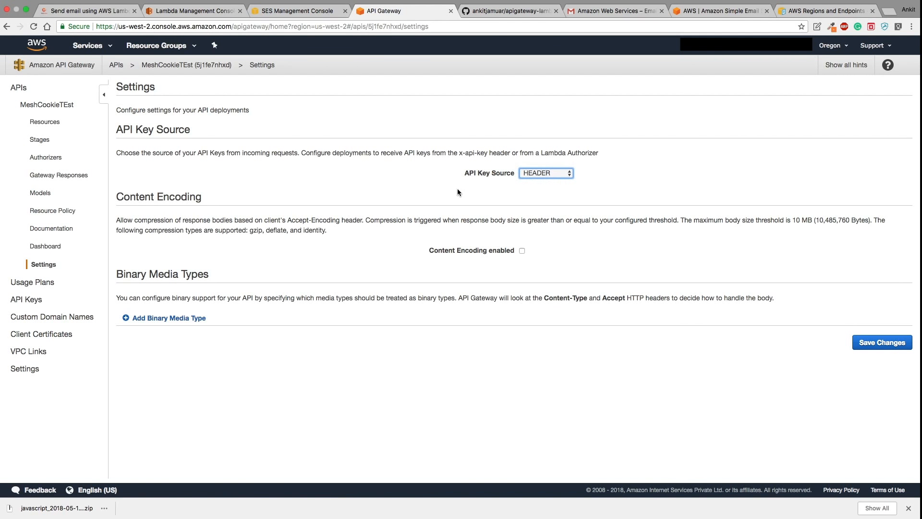
left_click(540, 174)
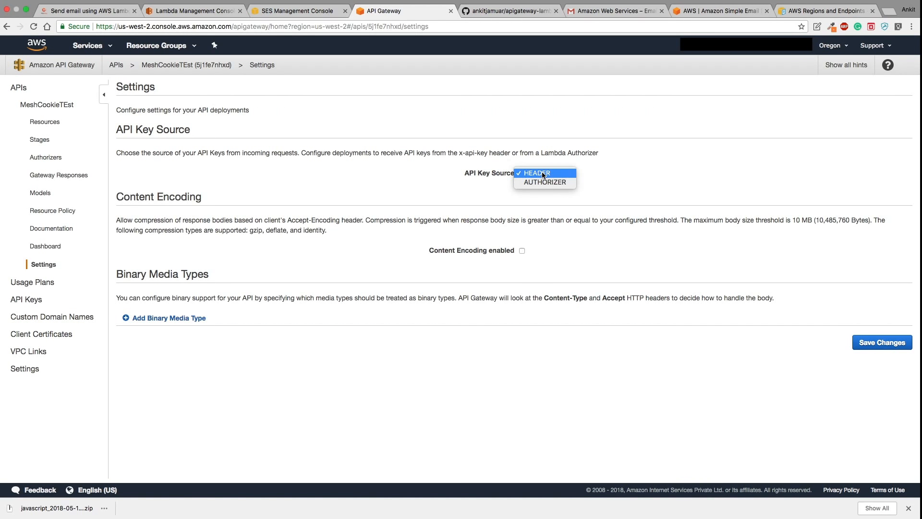
left_click(407, 193)
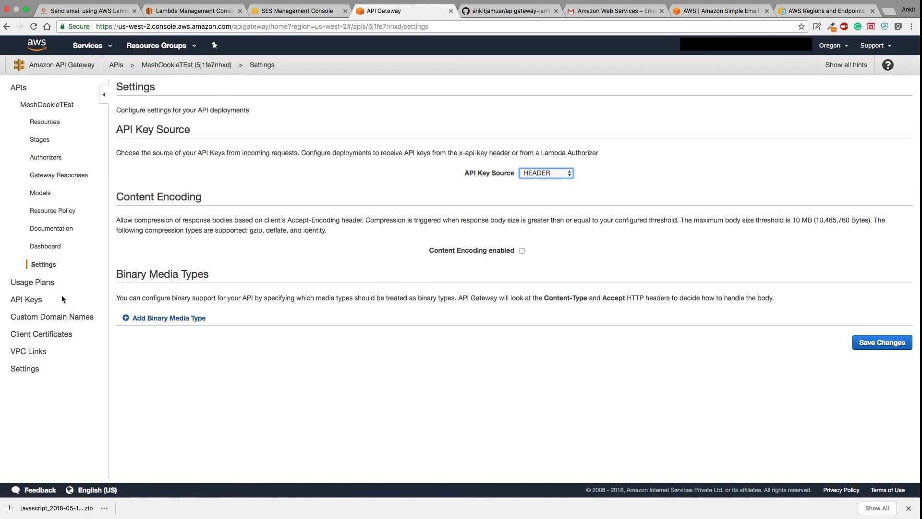
left_click(41, 284)
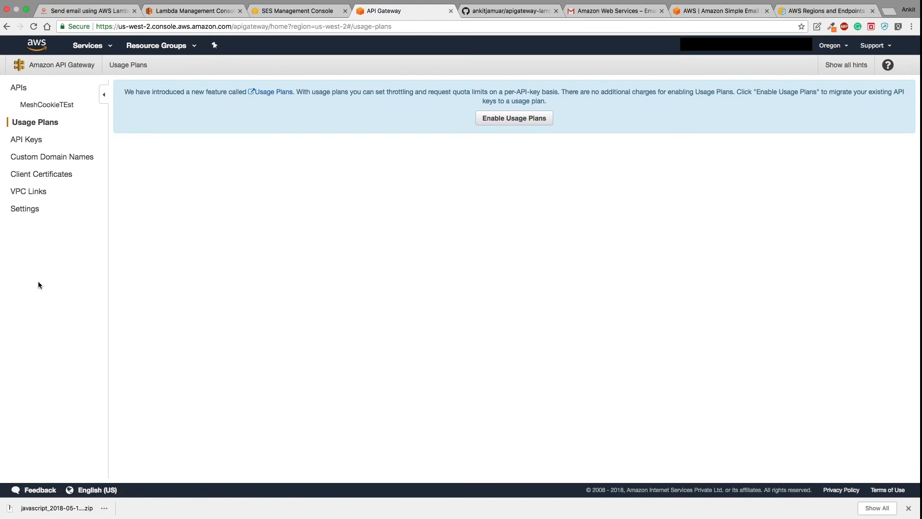
- Attempt to enable usage plans, dismiss the resulting error, and view the API Keys list
left_click(490, 124)
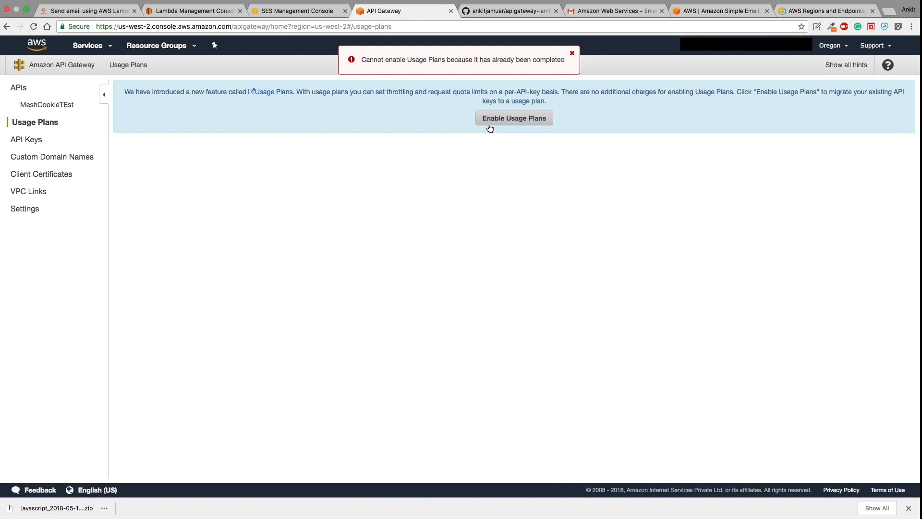
left_click(571, 54)
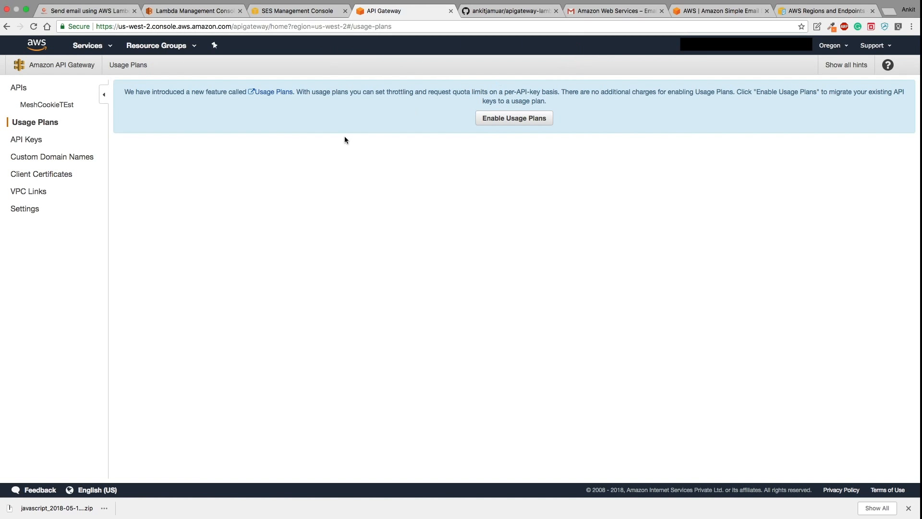
left_click(45, 137)
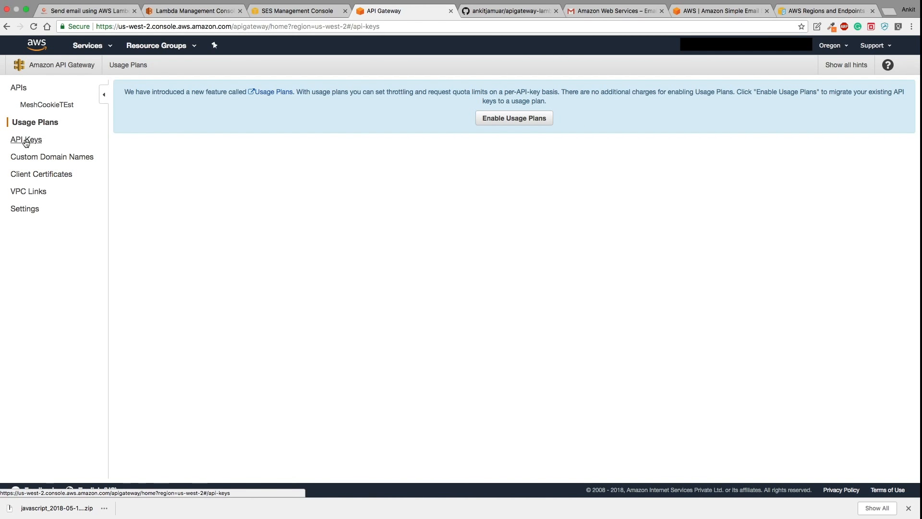
mouse_move(448, 2)
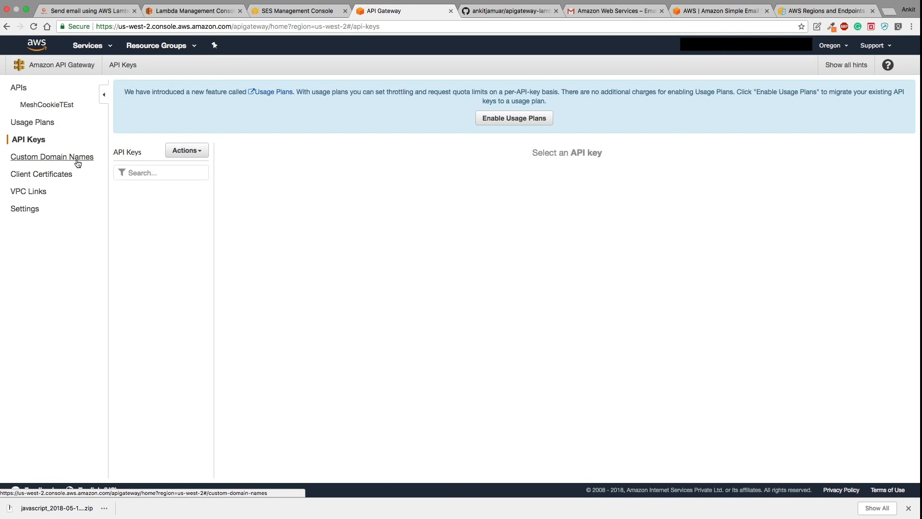
- Check the account-wide API Gateway Settings, then return to MeshCookieTEst's Resources
left_click(28, 209)
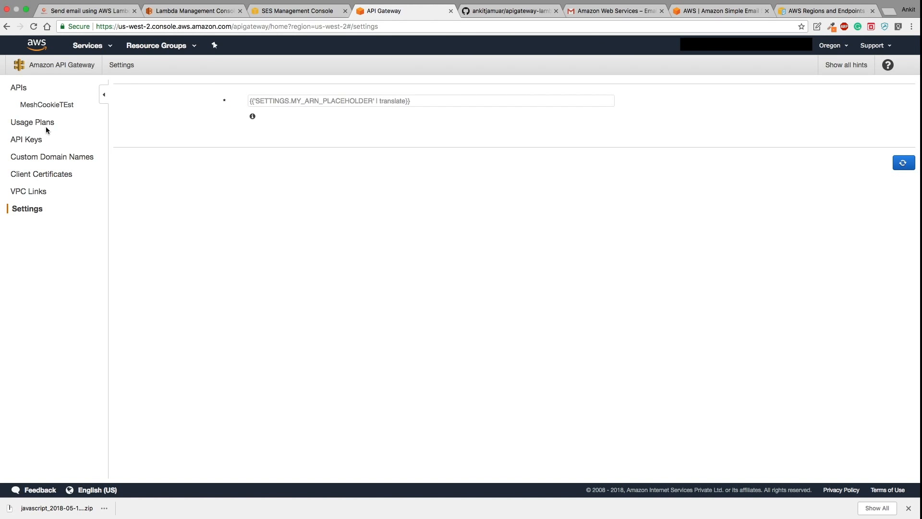
left_click(42, 105)
left_click(46, 126)
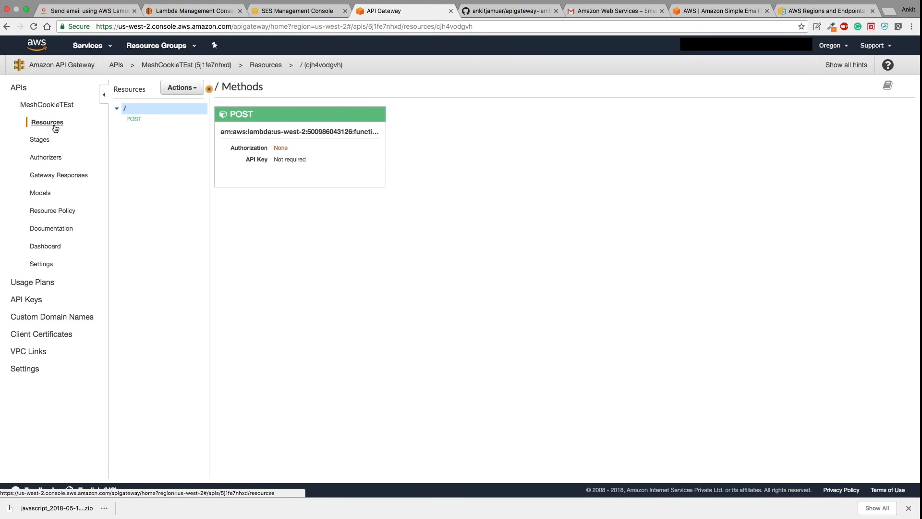
- Select the PRODUCTION stage's invoke URL from its stage settings and start a new browser tab
left_click(245, 116)
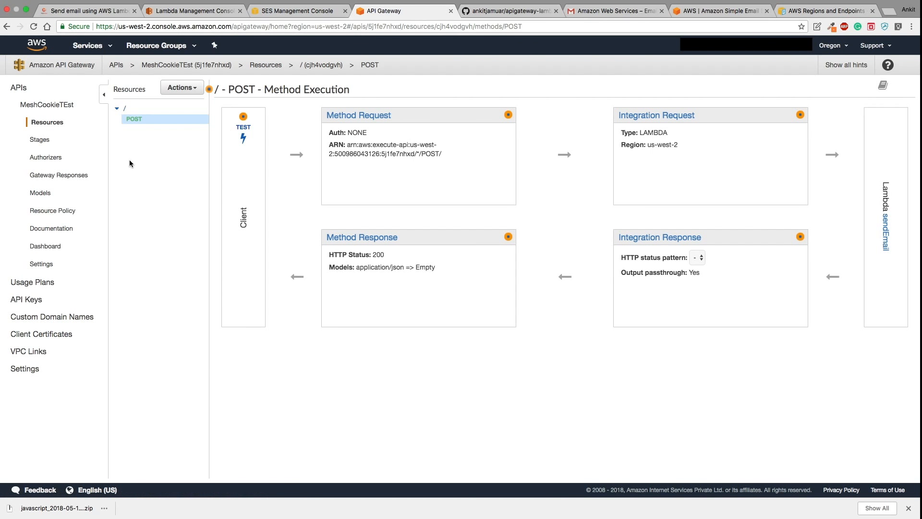
left_click(45, 142)
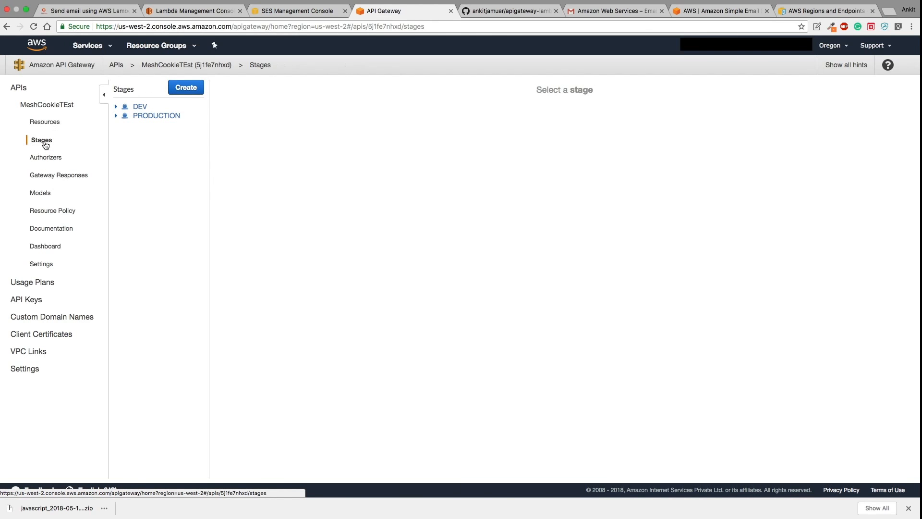
left_click(157, 116)
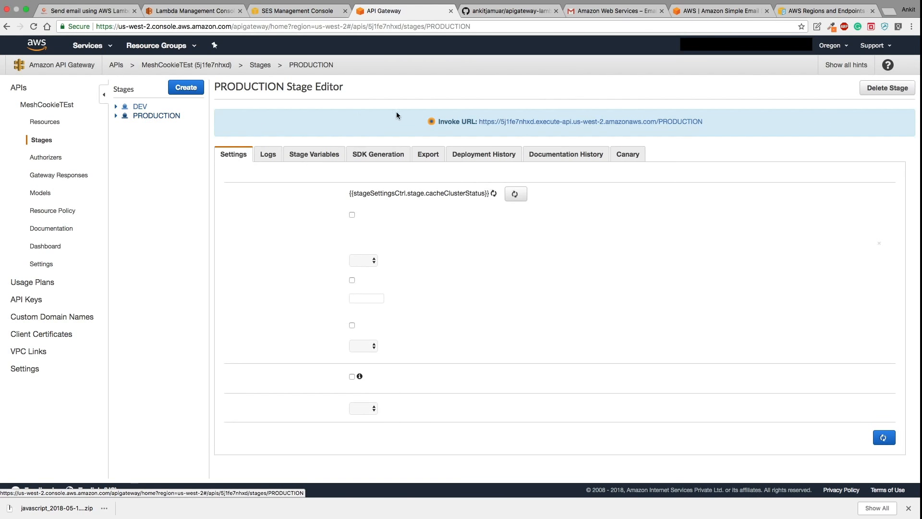
left_click_drag(704, 121, 476, 124)
key("super+c")
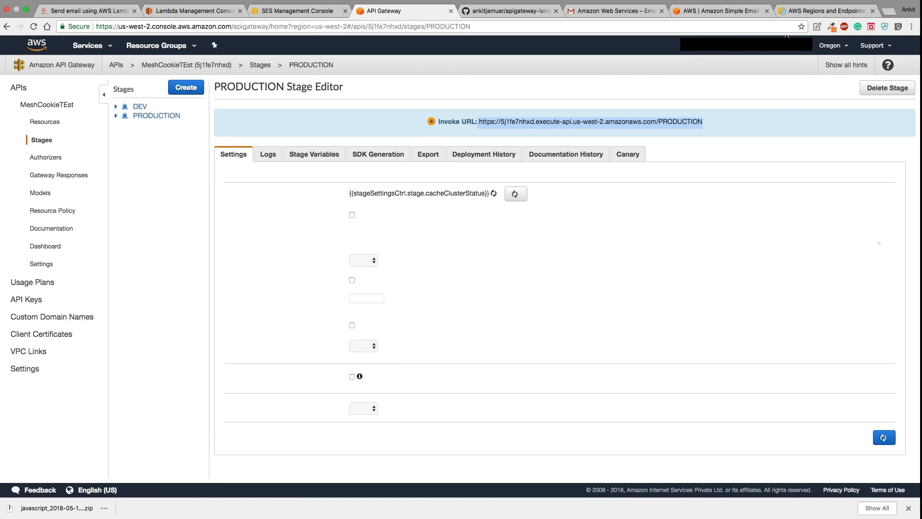
left_click(890, 11)
- Search Google for 'postman' and open the 'Postman | API Development Environment' homepage
type("po")
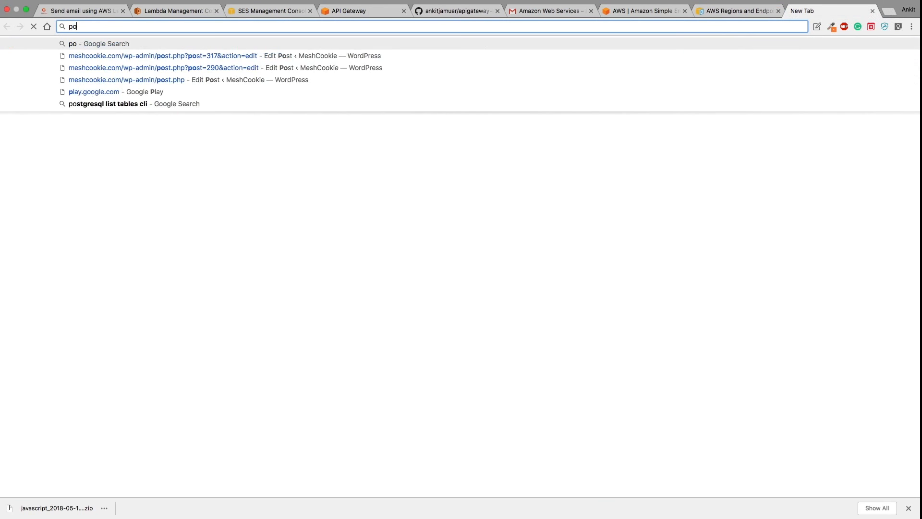
type("stman")
key("Return")
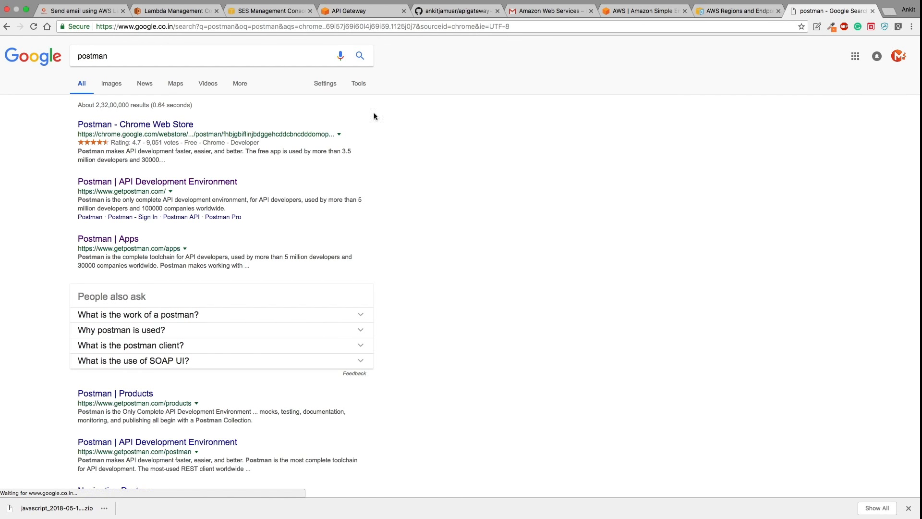
left_click(191, 183)
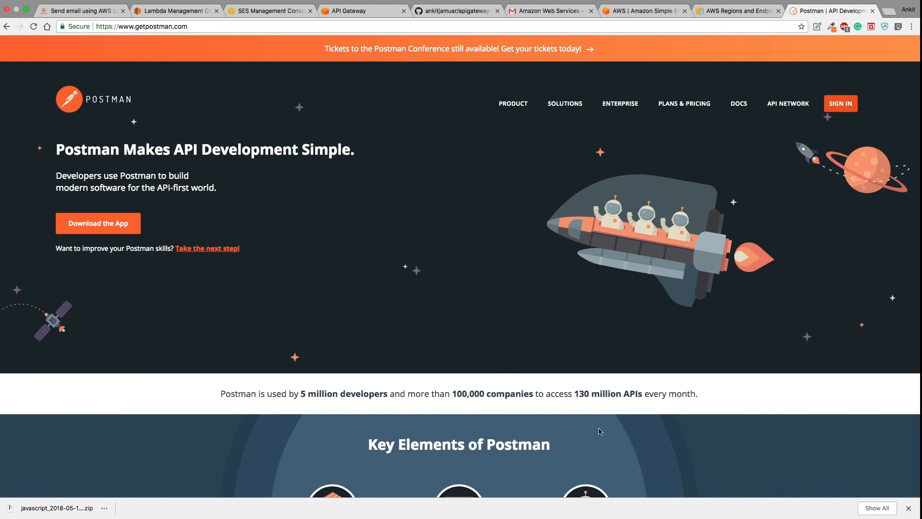
- Dismiss the downloads bar and switch to the full-screen Postman app
left_click(908, 507)
key("ctrl+Left")
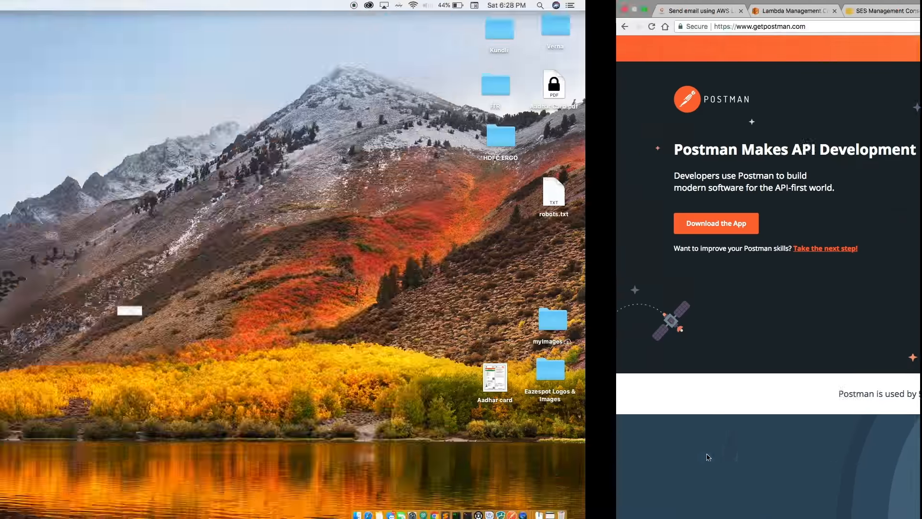
key("ctrl+Right")
key("ctrl+Right")
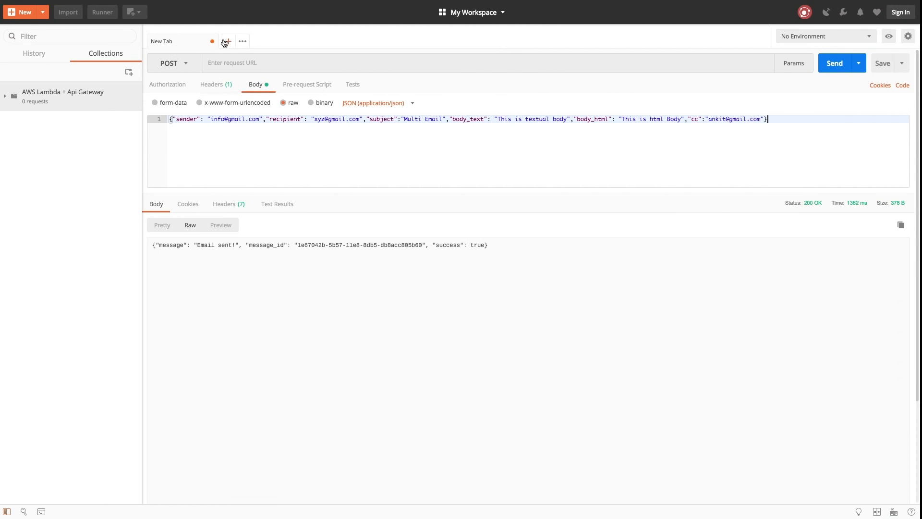
- Paste the PRODUCTION invoke URL as the request address, keeping POST as the method
left_click(223, 58)
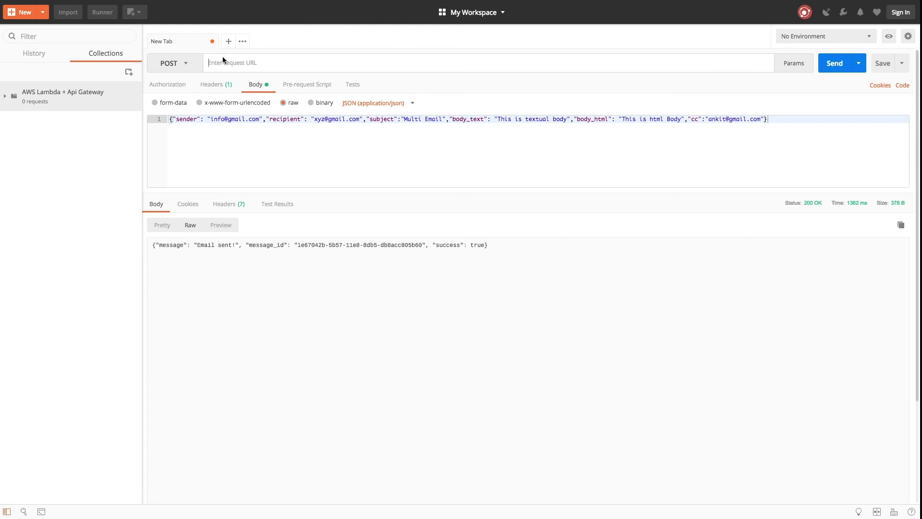
key("super+v")
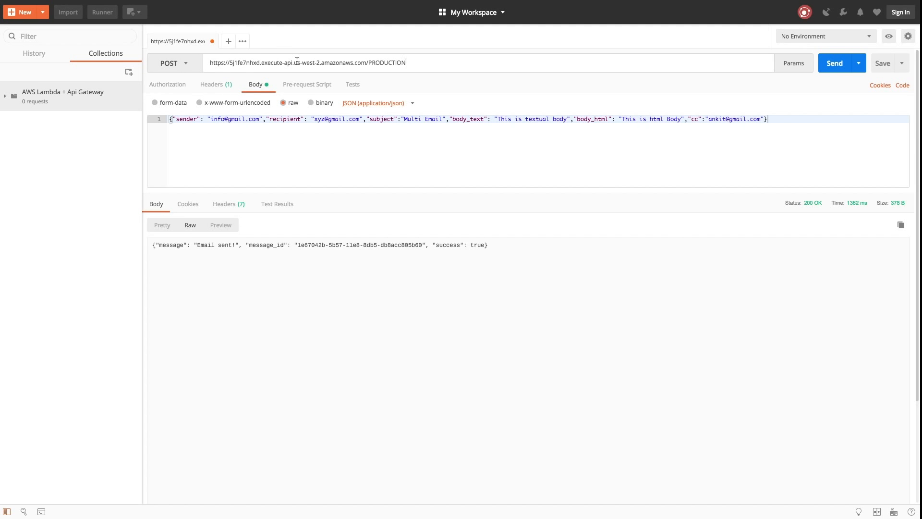
left_click(168, 64)
left_click(176, 99)
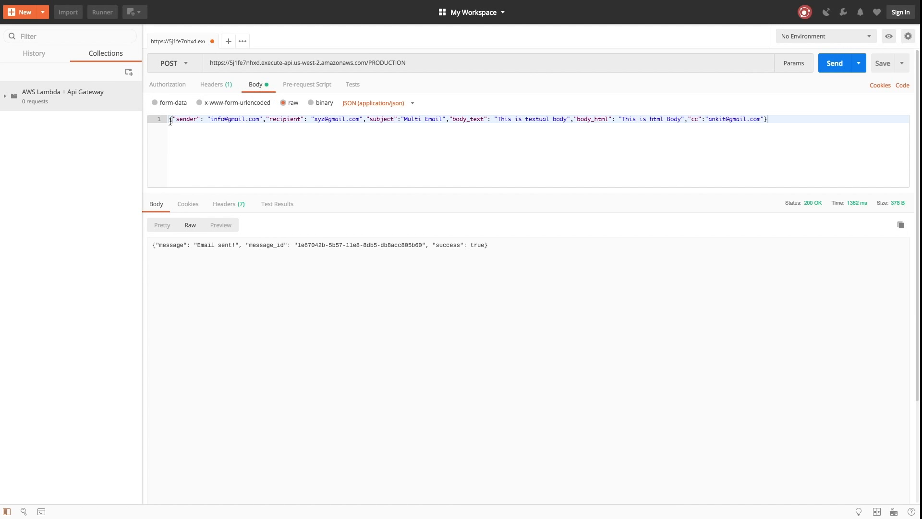
- Replace the JSON body's sender and recipient with the user's own e-mail address and send the request
left_click(227, 119)
key("BackSpace")
key("BackSpace")
key("BackSpace")
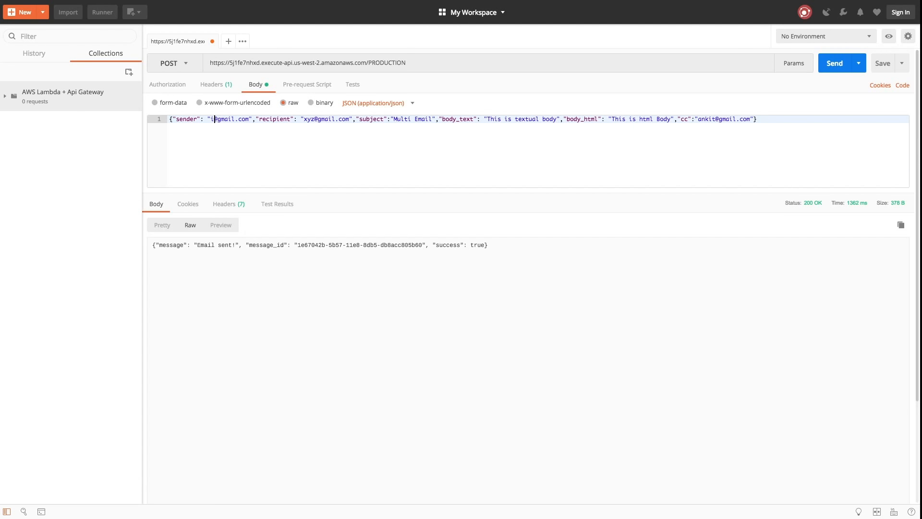
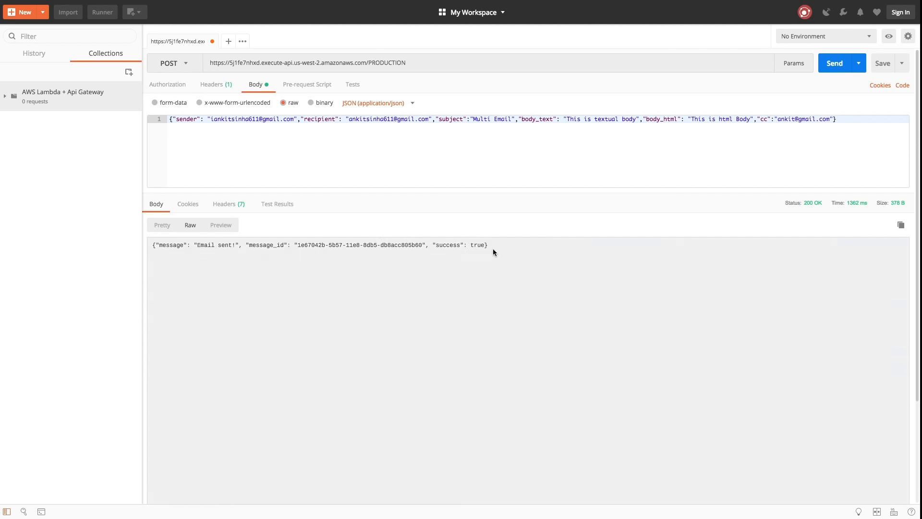
left_click_drag(493, 248, 171, 251)
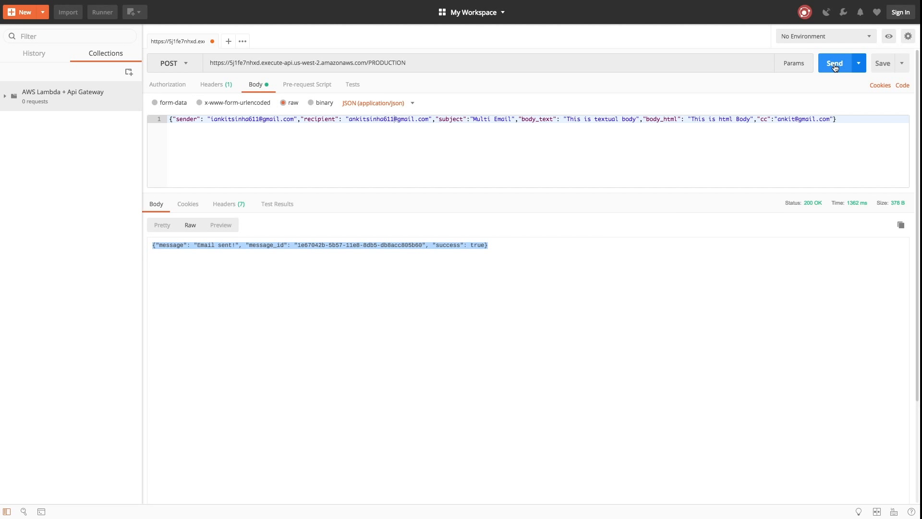
triple_click(723, 119)
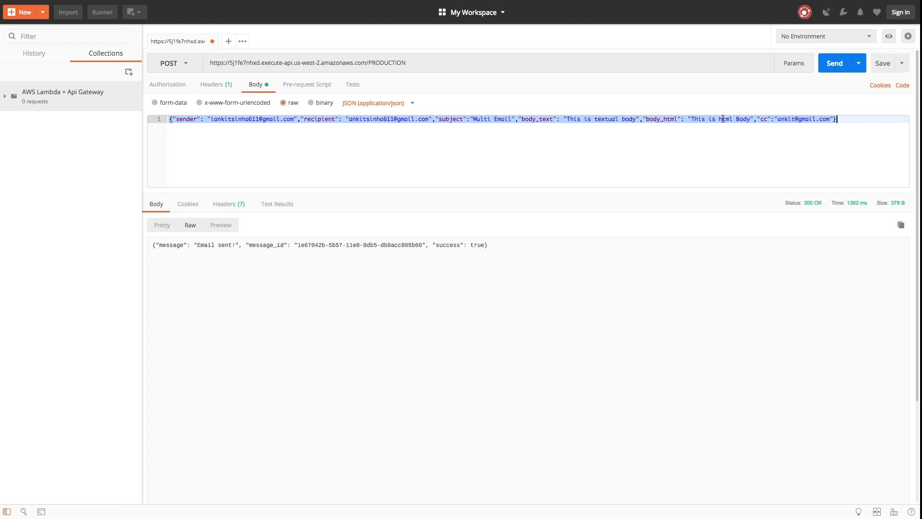
left_click(836, 67)
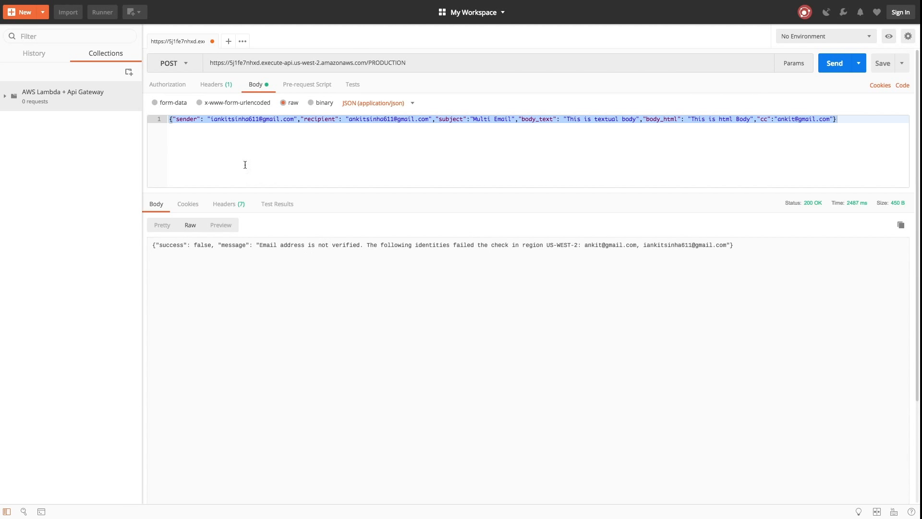
- Remove the stray extra letter from the sender address and resend the request
left_click(235, 143)
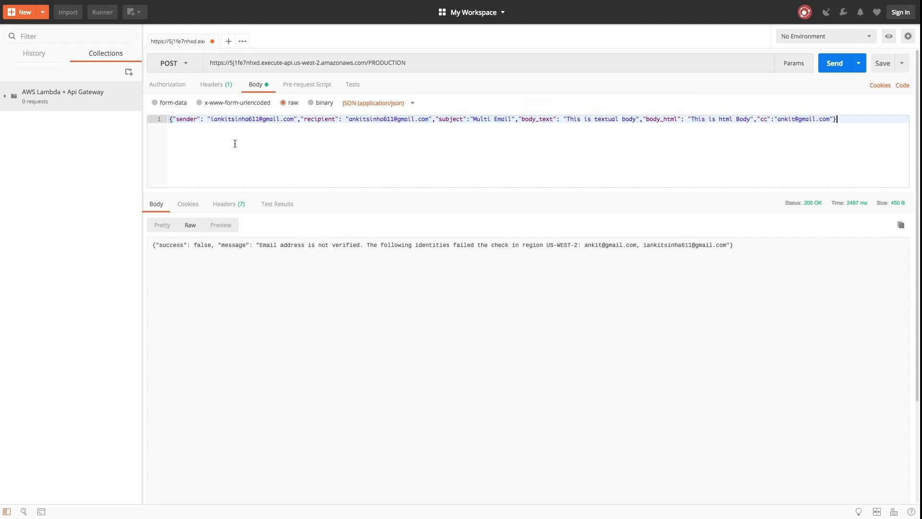
left_click(215, 121)
key("BackSpace")
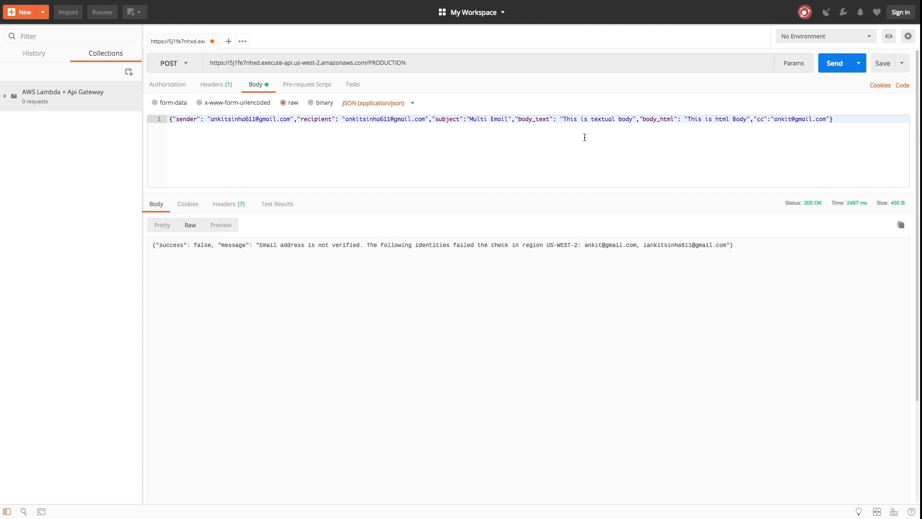
left_click(832, 64)
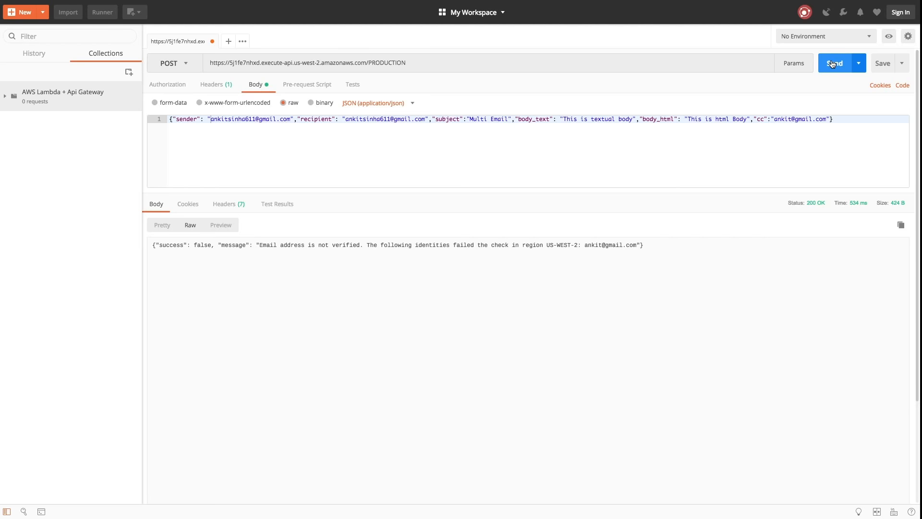
- Delete the cc entry from the body, resend to get 'Email sent!', and return to Chrome
left_click(827, 120)
left_click_drag(827, 120, 753, 119)
key("BackSpace")
key("BackSpace")
left_click(840, 68)
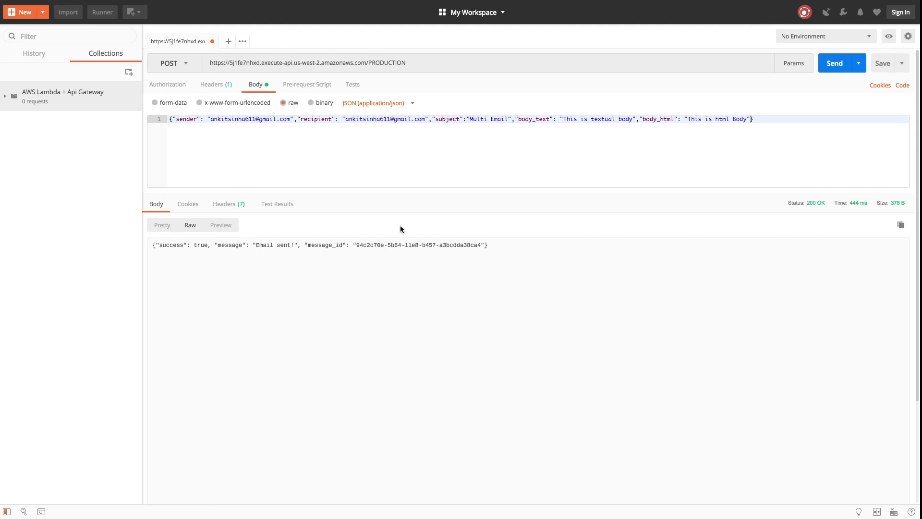
key("ctrl+Right")
key("ctrl+Left")
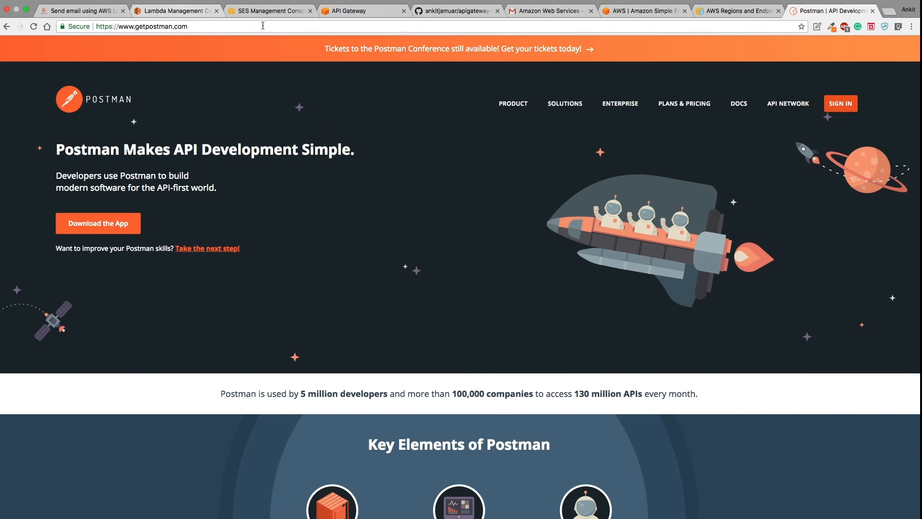
- Display the API Gateway dashboard metrics for the PRODUCTION stage, then check Gmail for delivery
left_click(354, 12)
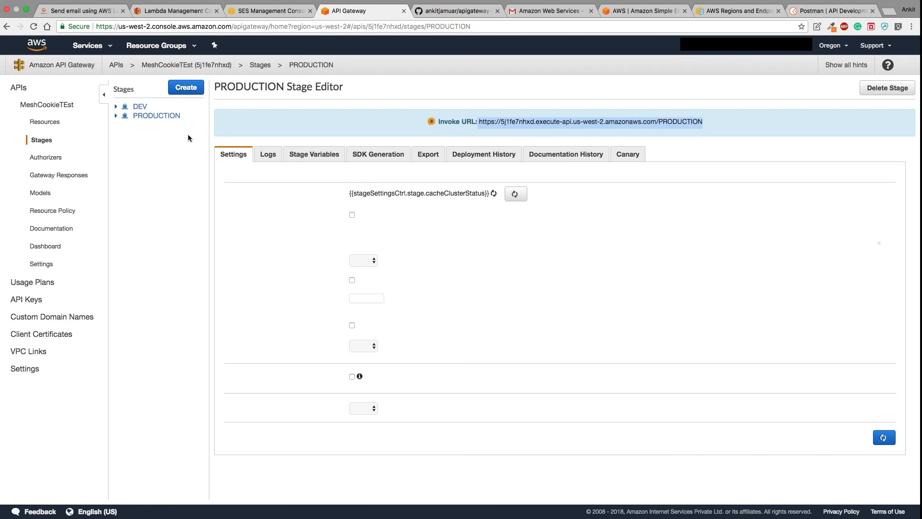
left_click(46, 247)
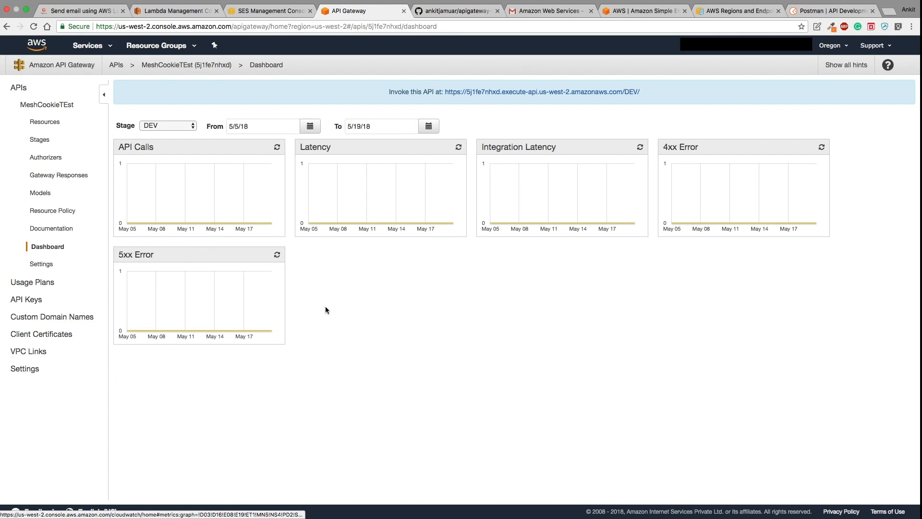
left_click(177, 126)
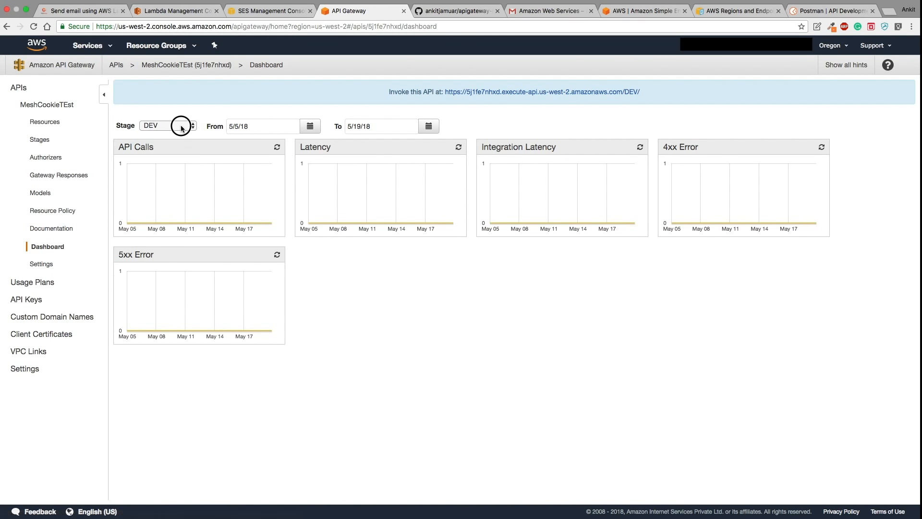
left_click(177, 132)
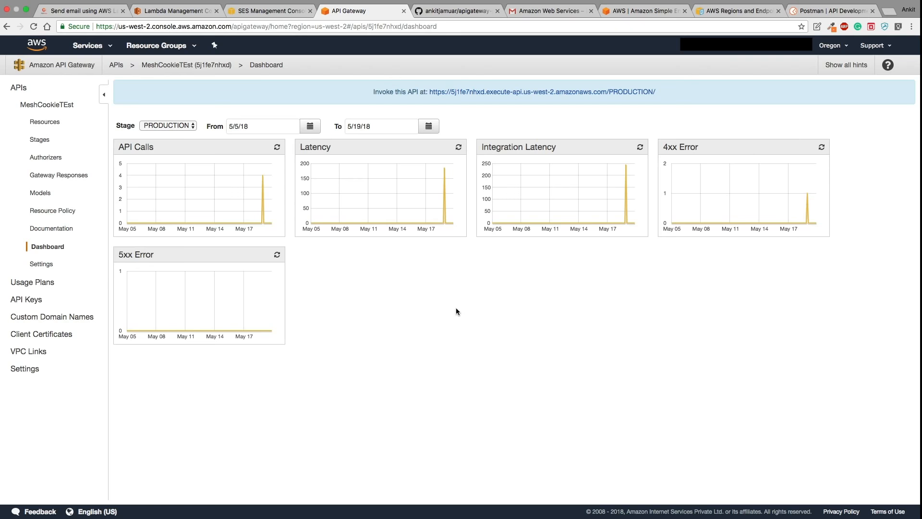
left_click(539, 11)
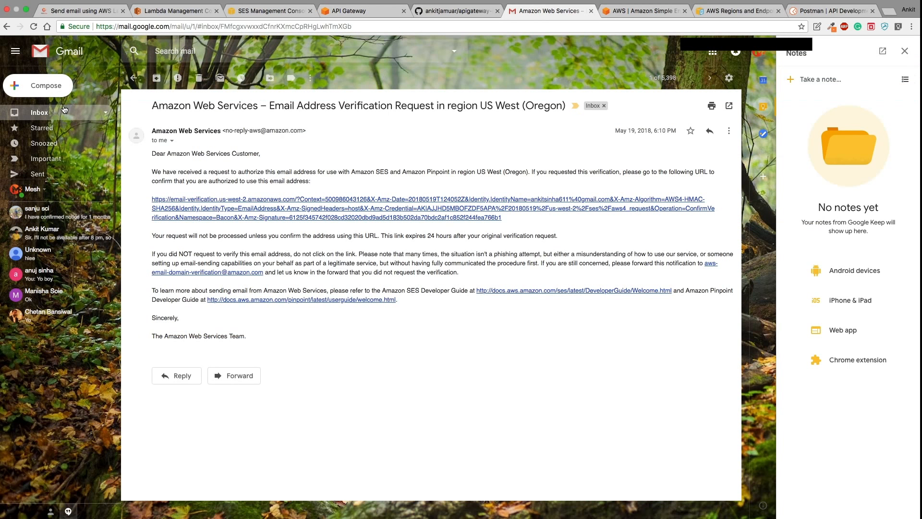
- Open the 'Multi Email' message reading 'This is html Body', then return to API Gateway
left_click(63, 108)
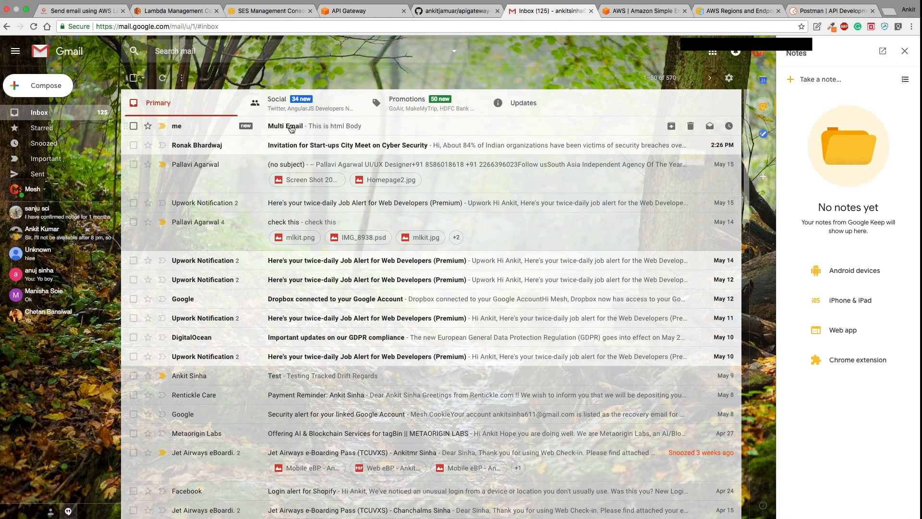
left_click(328, 131)
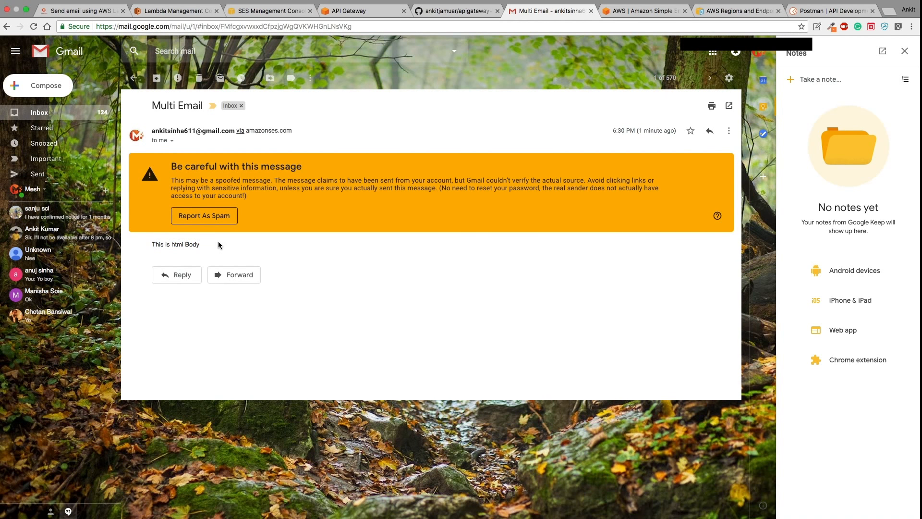
left_click(367, 13)
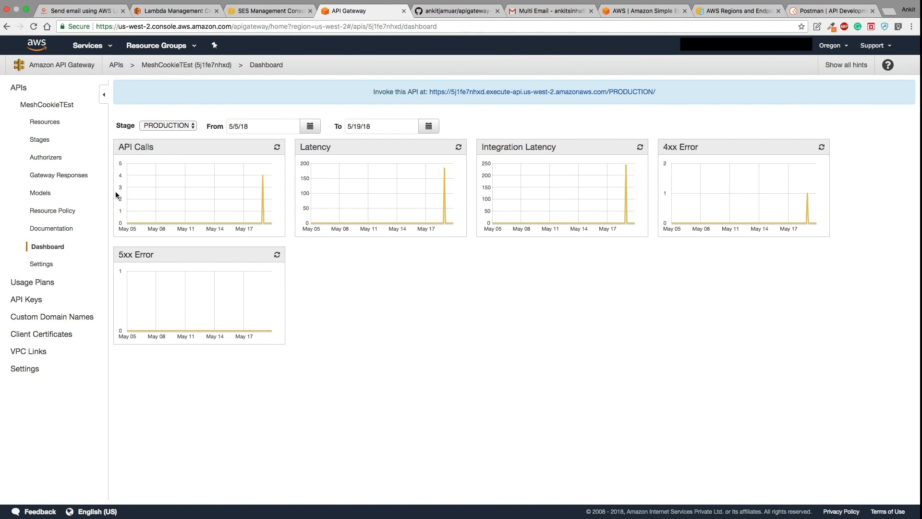
- Try enabling Usage Plans, dismiss the already-enabled error, and go to the API Keys list
left_click(42, 265)
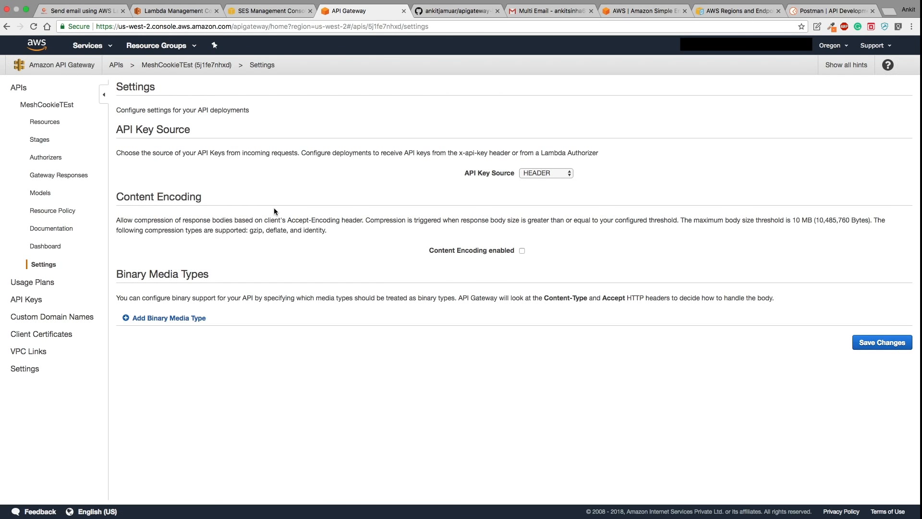
left_click(41, 281)
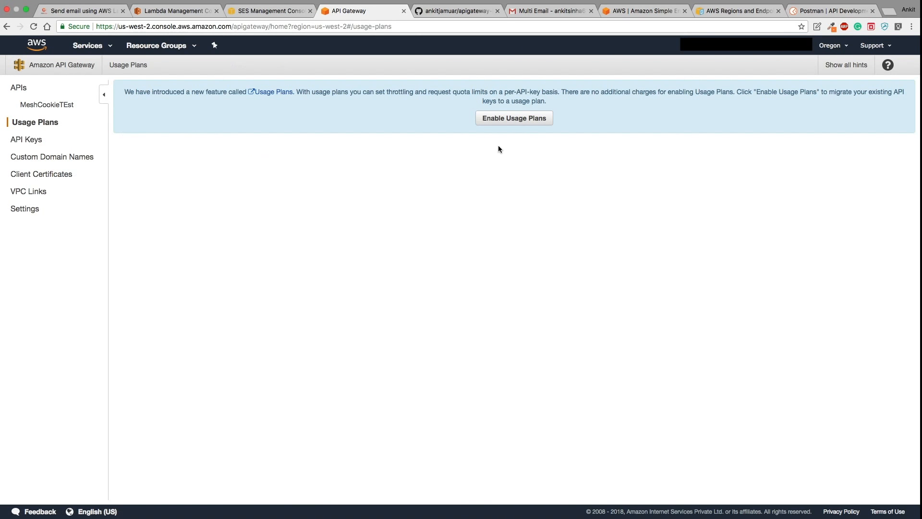
left_click(500, 123)
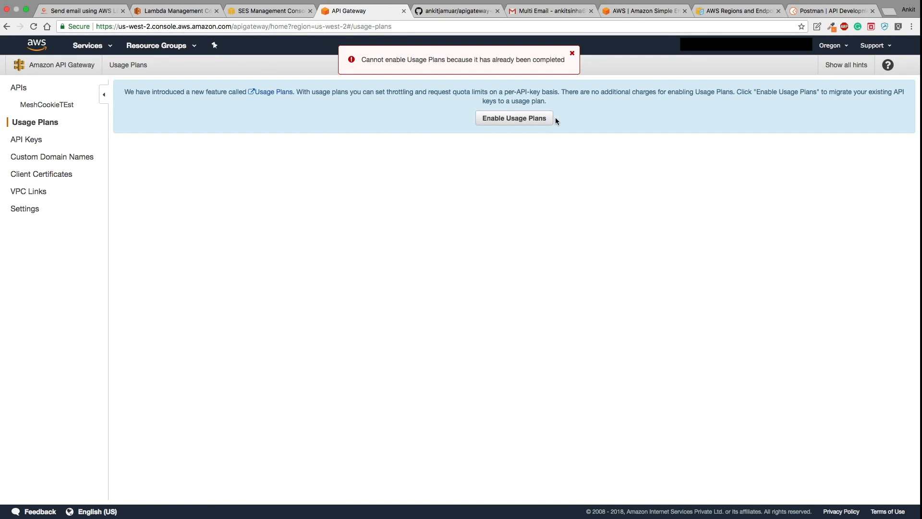
left_click(572, 54)
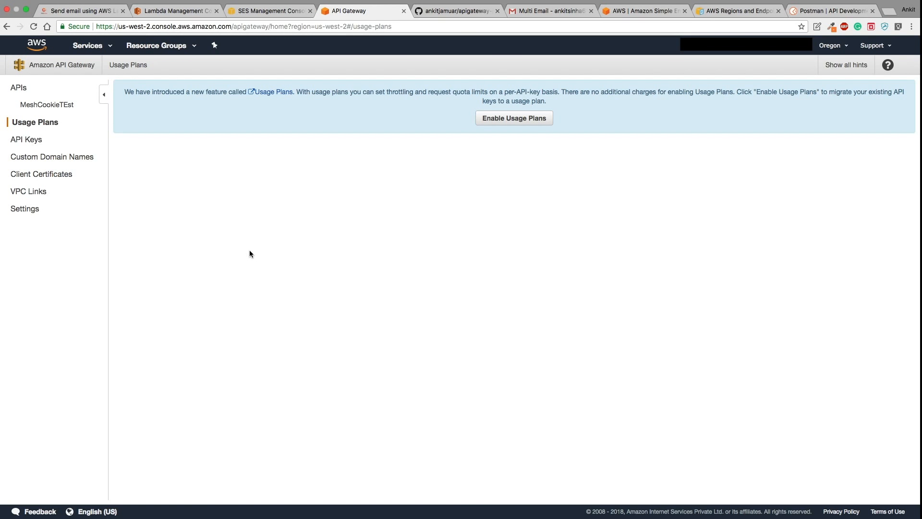
left_click(26, 139)
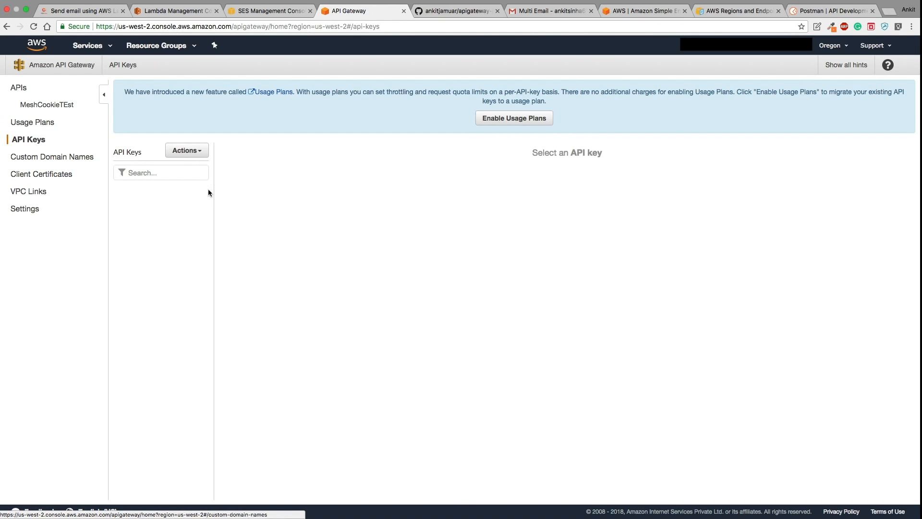
- Create and save a new API key named 'Public Key'
left_click(206, 150)
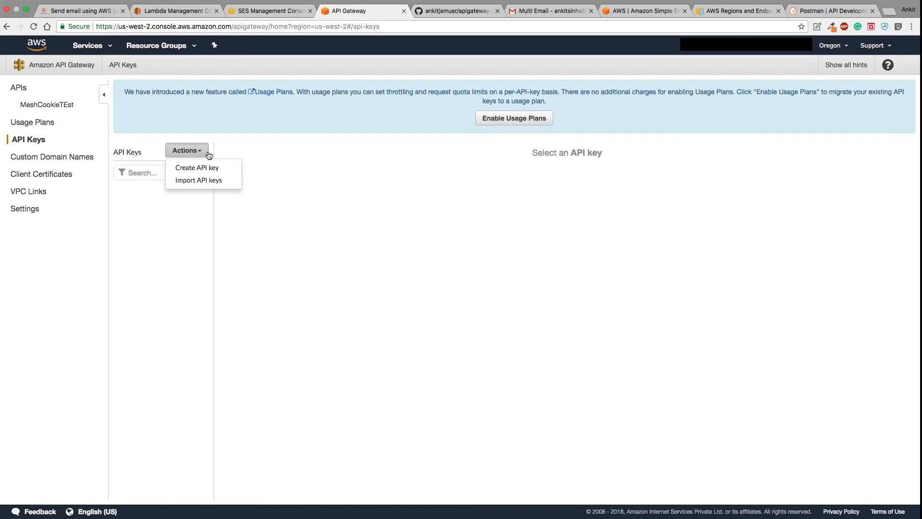
left_click(211, 172)
left_click(374, 170)
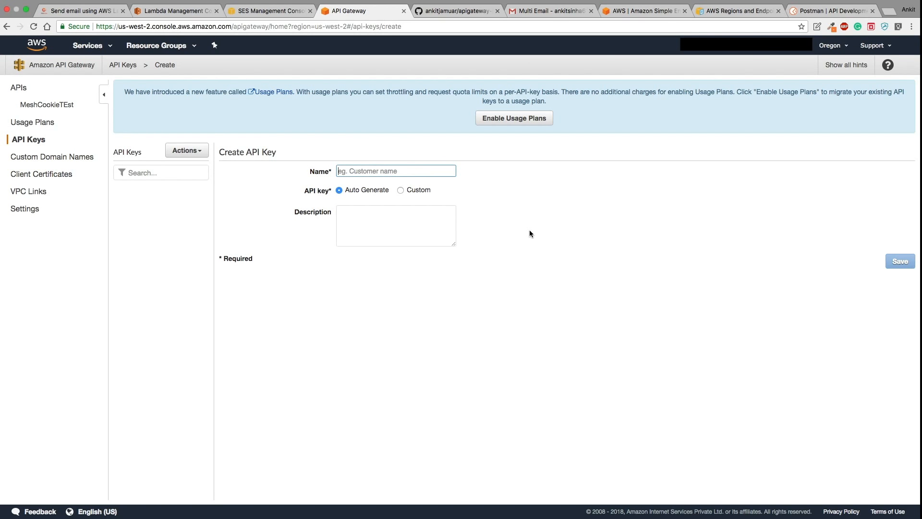
type("Public Key")
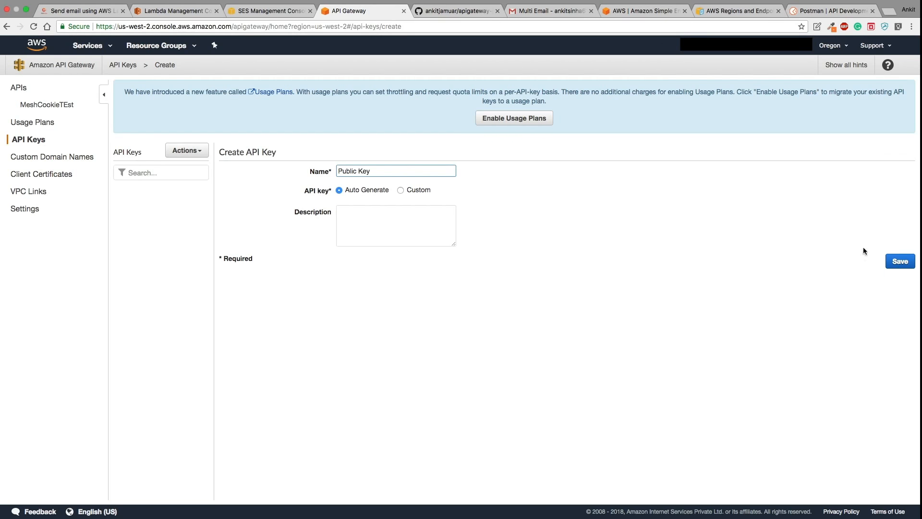
left_click(902, 262)
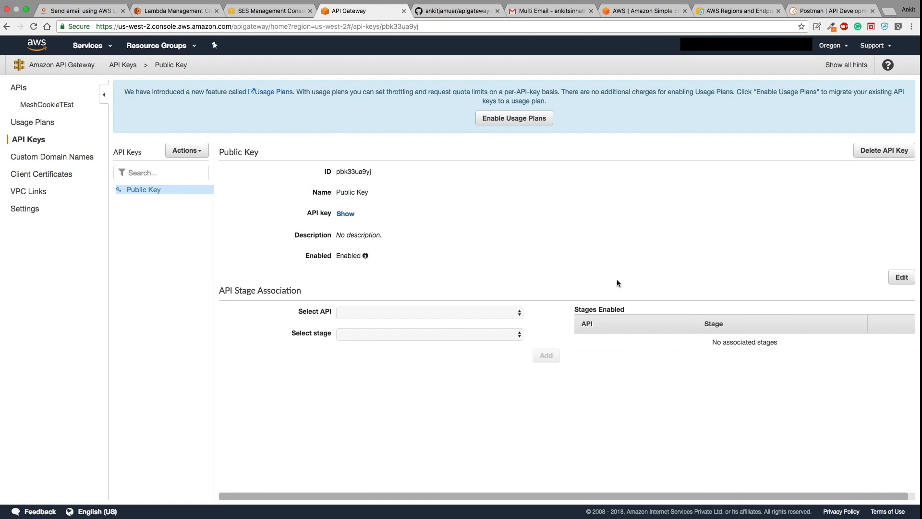
- Associate the key with the MeshCookieTEst API's PRODUCTION stage, then return to its Resources
left_click(502, 314)
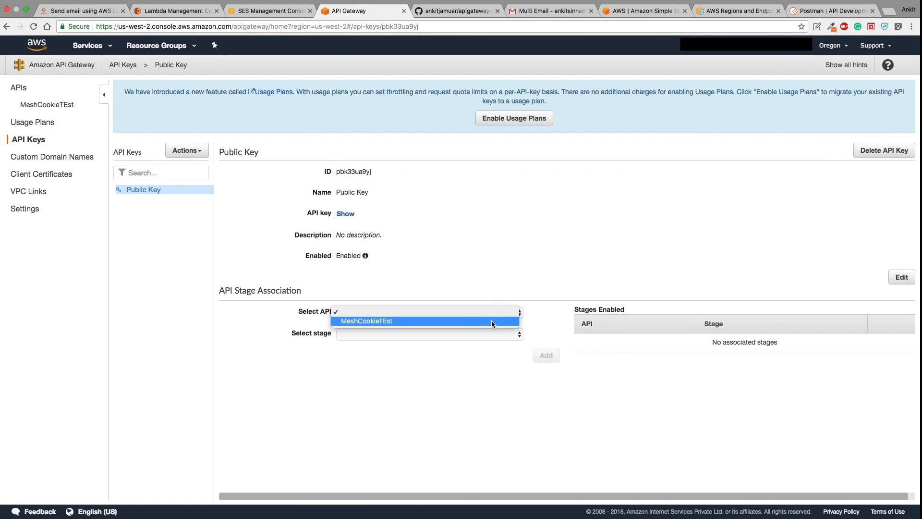
left_click(491, 321)
left_click(480, 336)
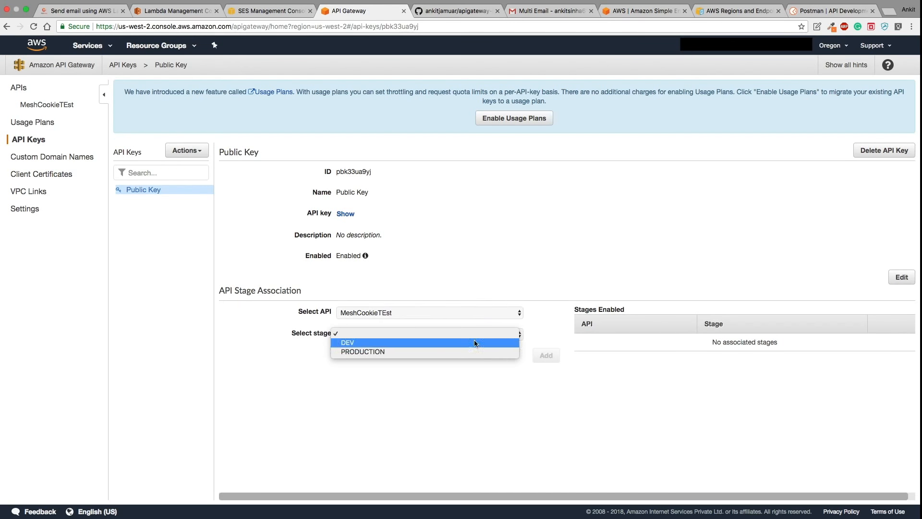
left_click(460, 354)
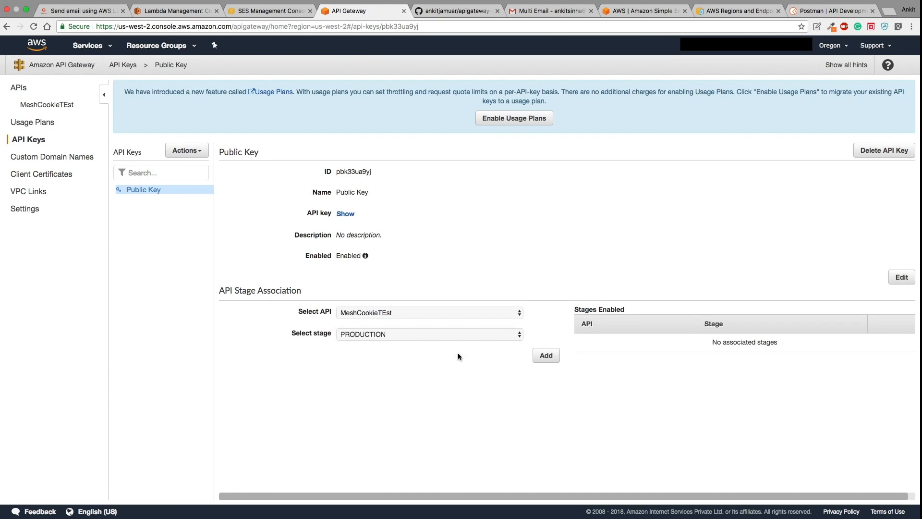
left_click(551, 356)
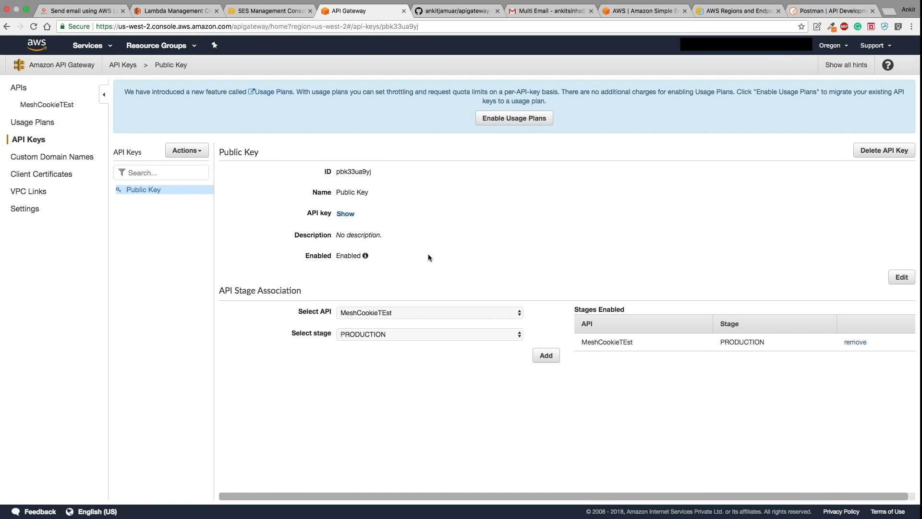
left_click(48, 104)
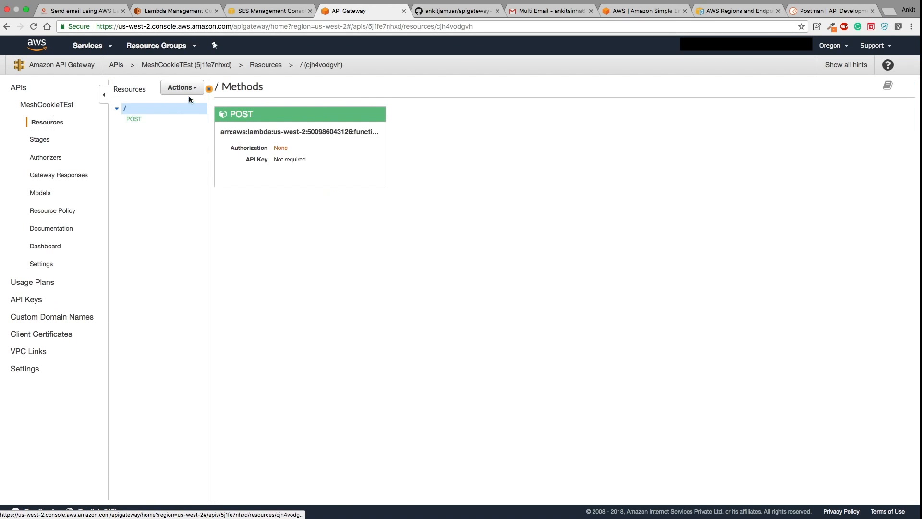
- Enable CORS on the root resource with Allow-Origin '*', replacing existing CORS values
left_click(185, 88)
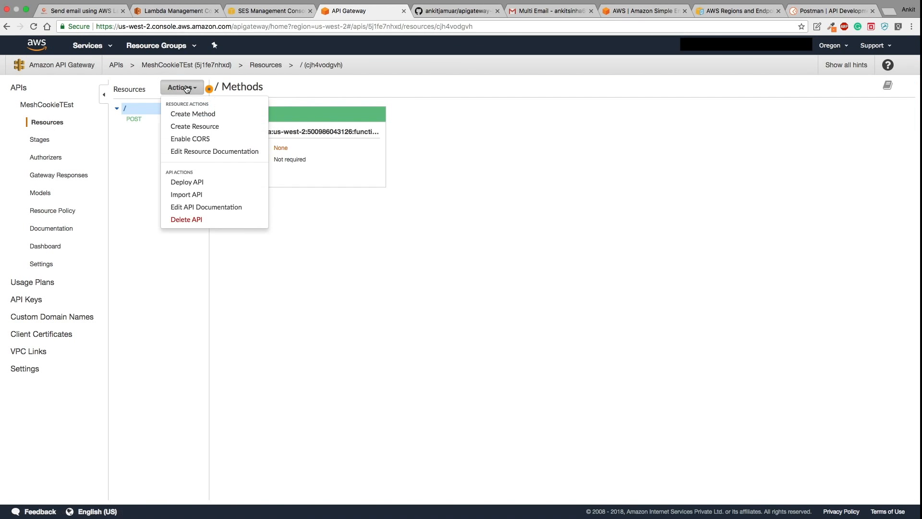
left_click(200, 139)
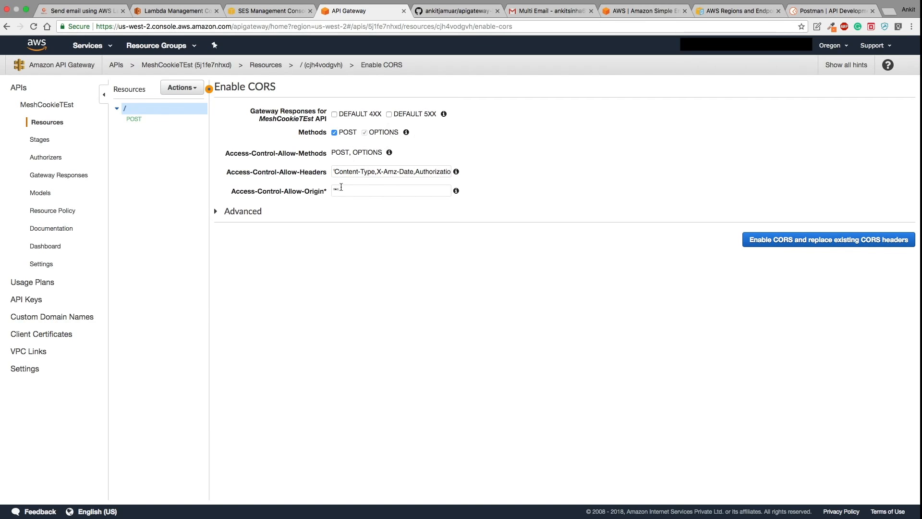
left_click(357, 188)
left_click(367, 190)
left_click(764, 242)
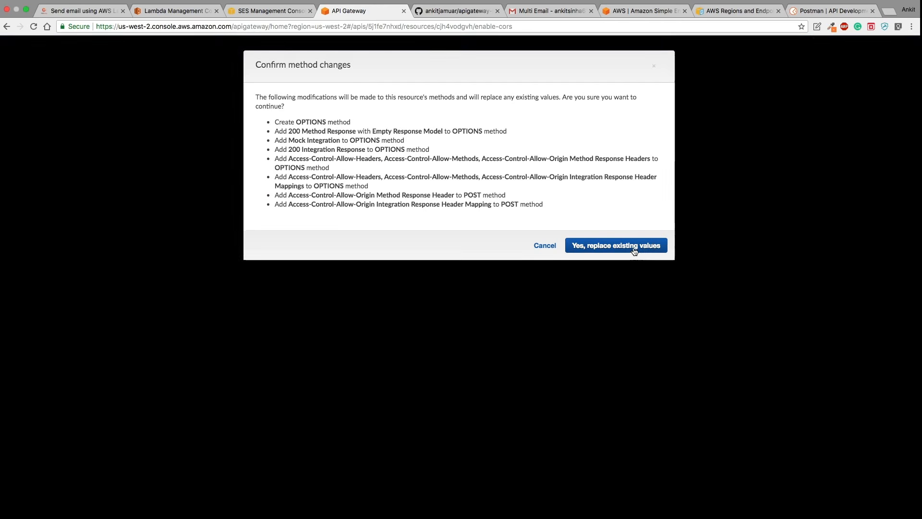
left_click(633, 248)
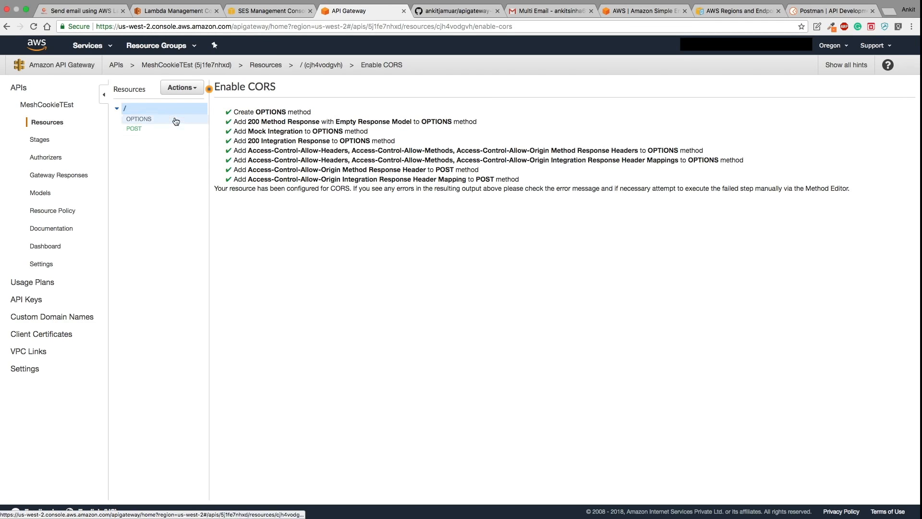
- Switch to the MeshCookie 'Send email using AWS Lambda & API Gateway' post and scroll through its steps
left_click(88, 11)
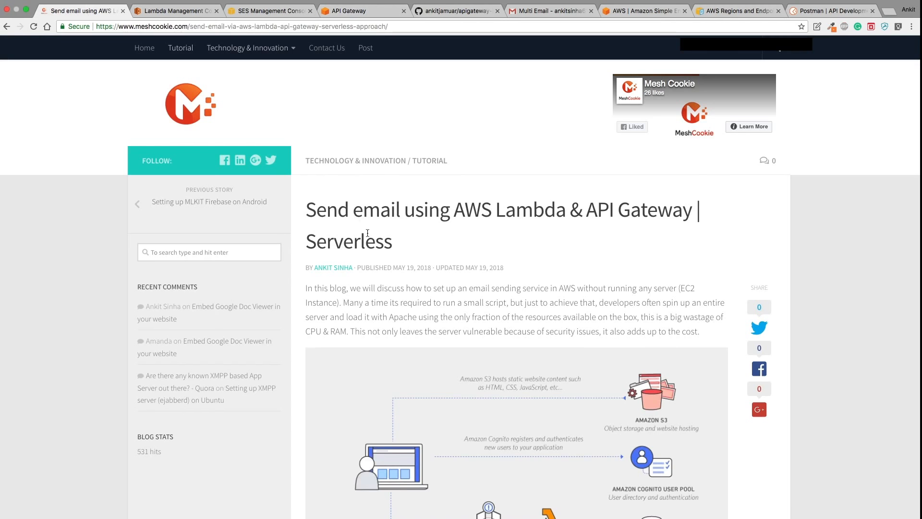
scroll(433, 303, "down", 6)
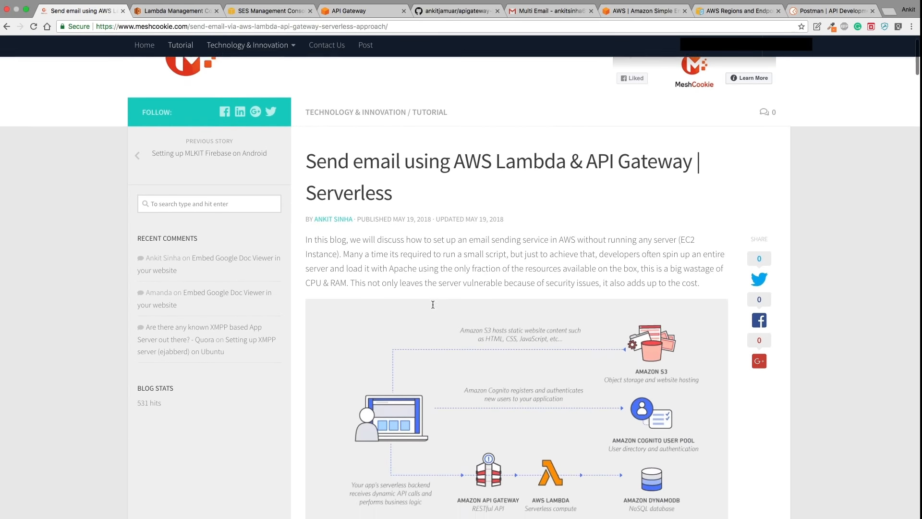
scroll(433, 307, "down", 15)
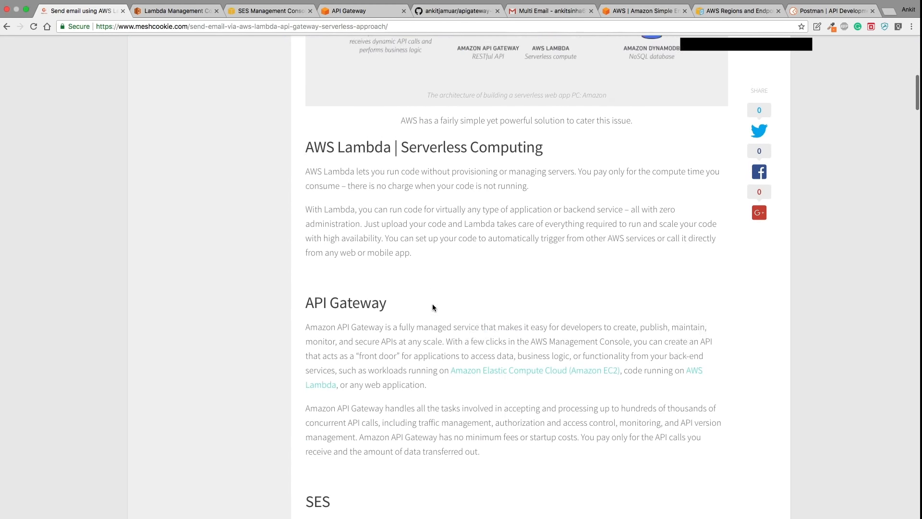
scroll(432, 308, "down", 10)
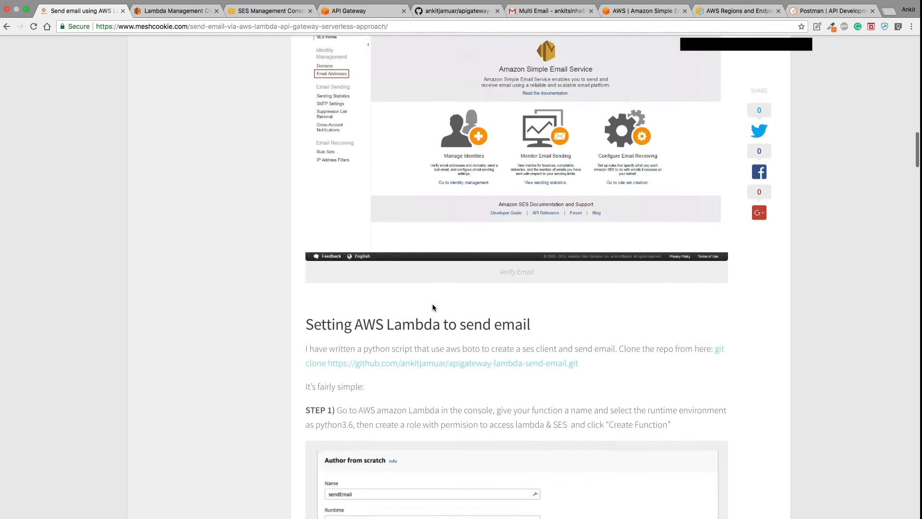
scroll(433, 308, "down", 14)
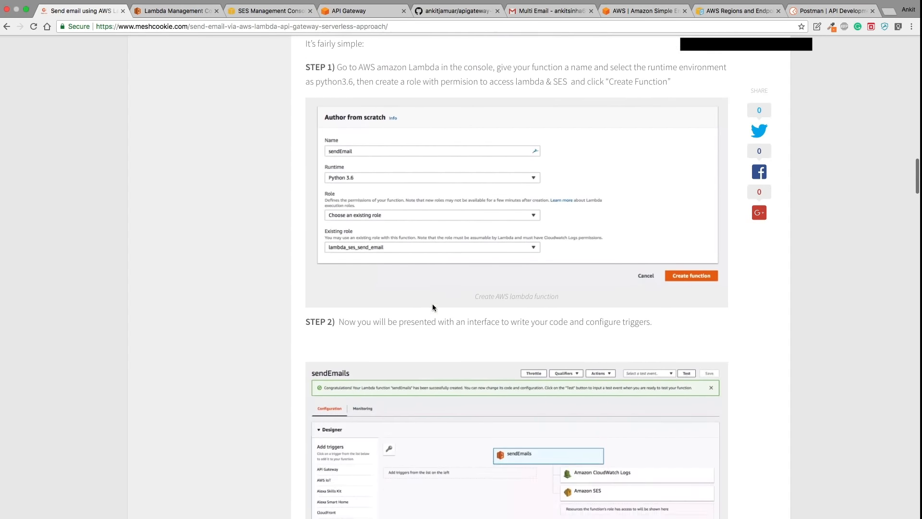
scroll(432, 307, "down", 15)
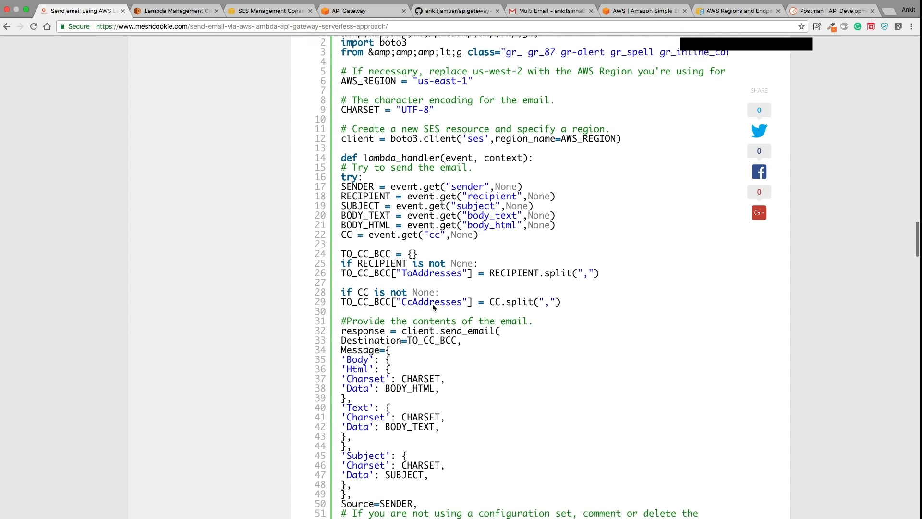
scroll(433, 308, "down", 15)
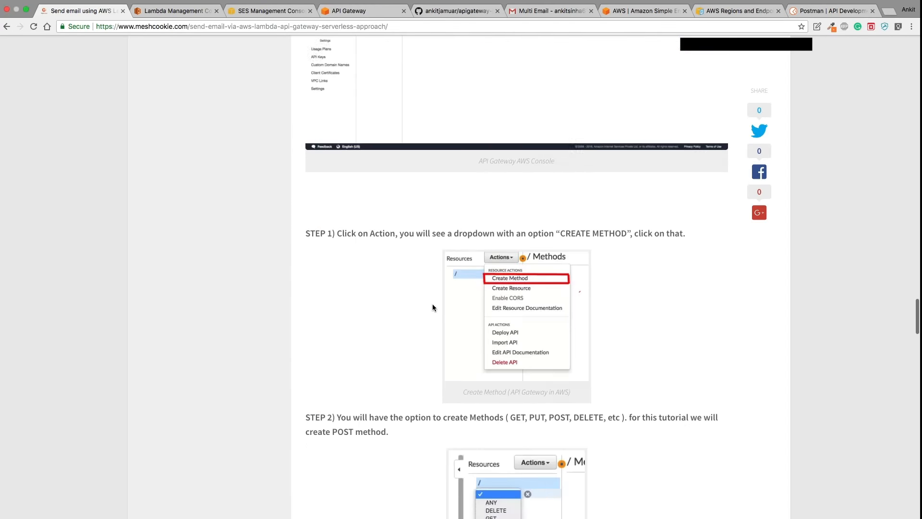
scroll(433, 303, "up", 20)
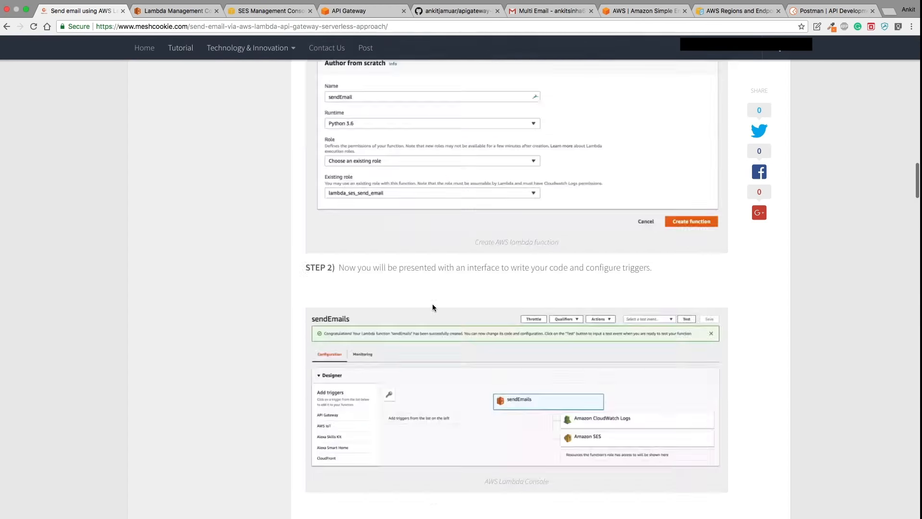